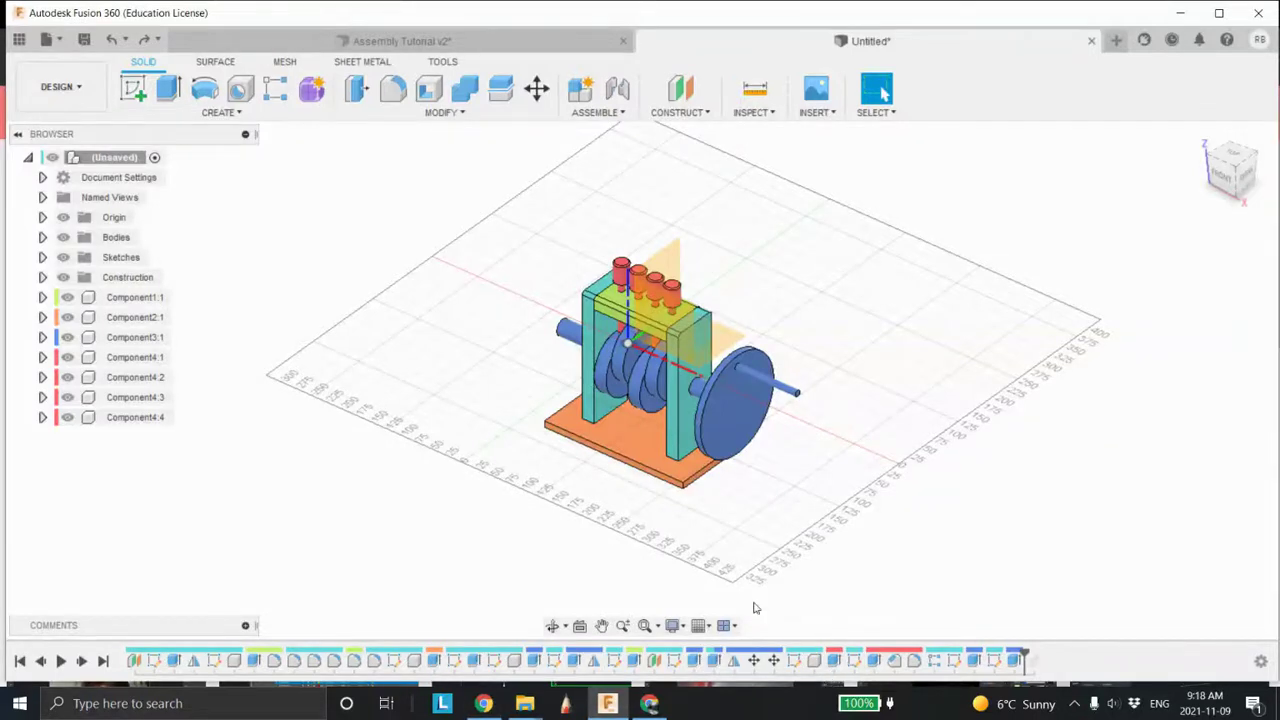
Animate the model from the Rev1 joint in the Assembly Tutorial v2 document, and return to the untitled design.
{"action": "scroll", "coordinate": [614, 372], "scroll_direction": "up", "scroll_amount": 5}
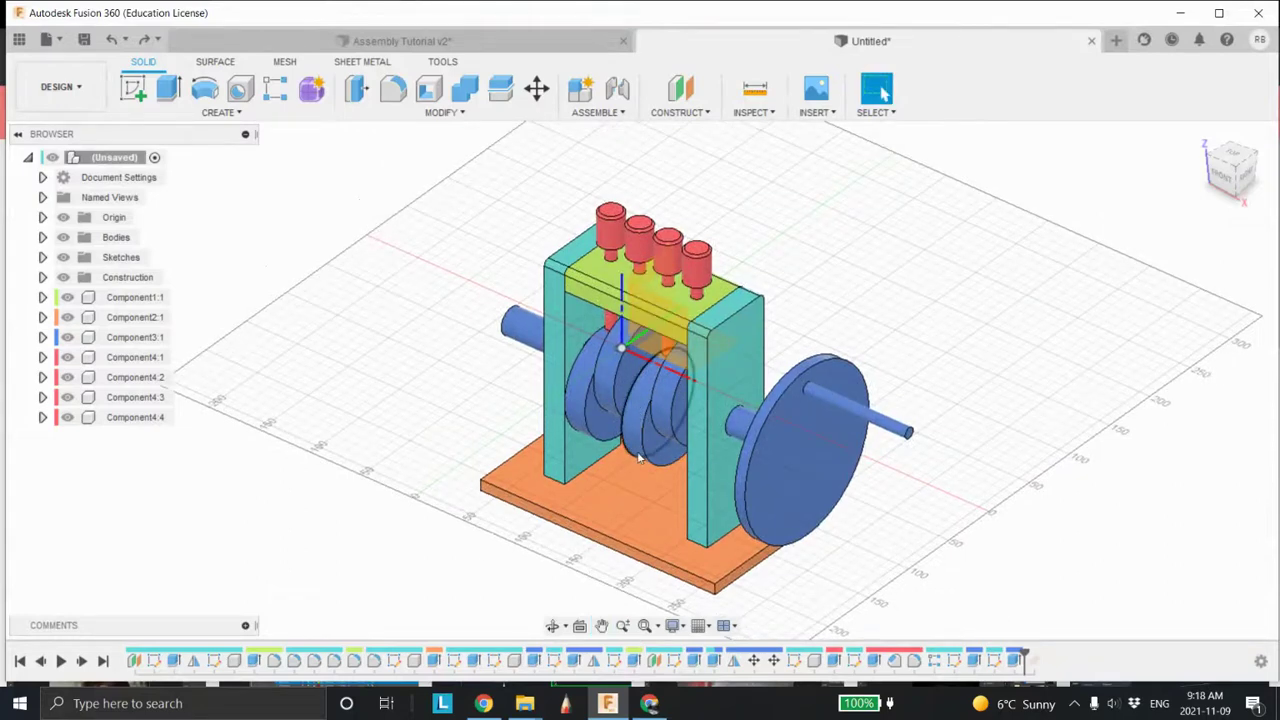
{"action": "mouse_move", "coordinate": [700, 420]}
{"action": "middle_mouse_down", "text": "shift"}
{"action": "mouse_move", "coordinate": [748, 349]}
{"action": "mouse_move", "coordinate": [756, 381]}
{"action": "mouse_move", "coordinate": [700, 425]}
{"action": "middle_mouse_up", "text": "shift"}
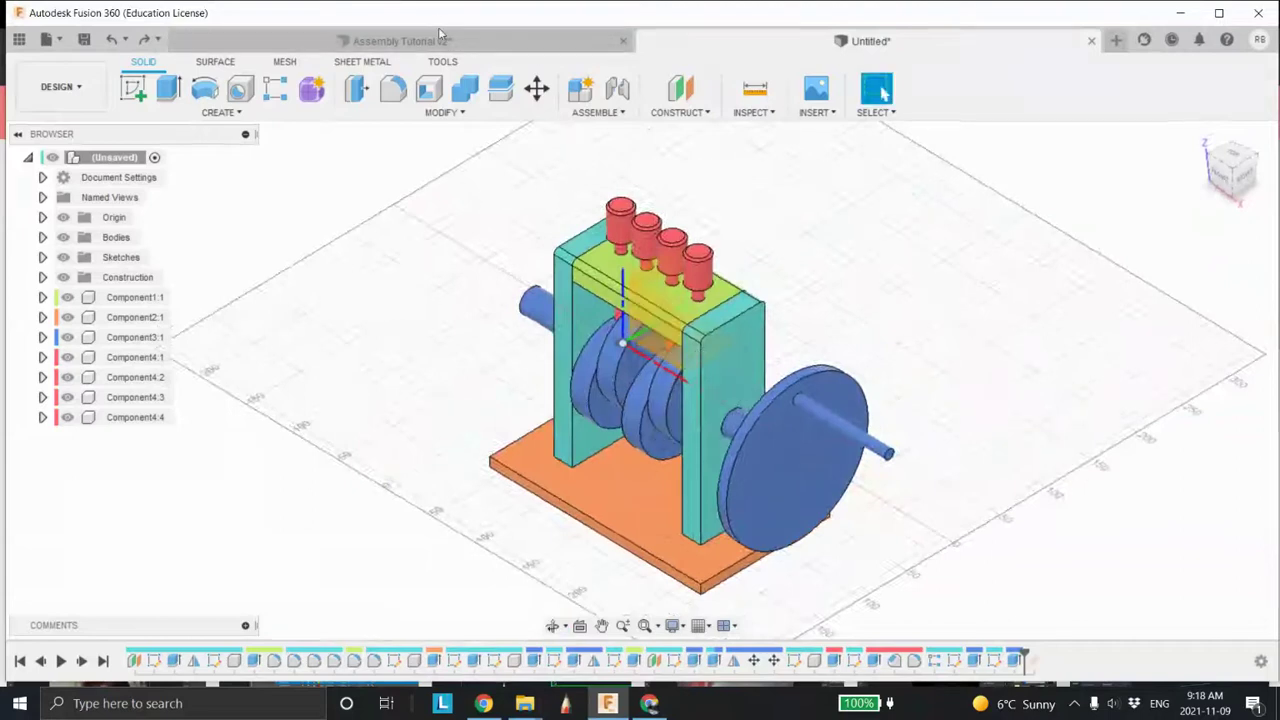
{"action": "left_click", "coordinate": [400, 41]}
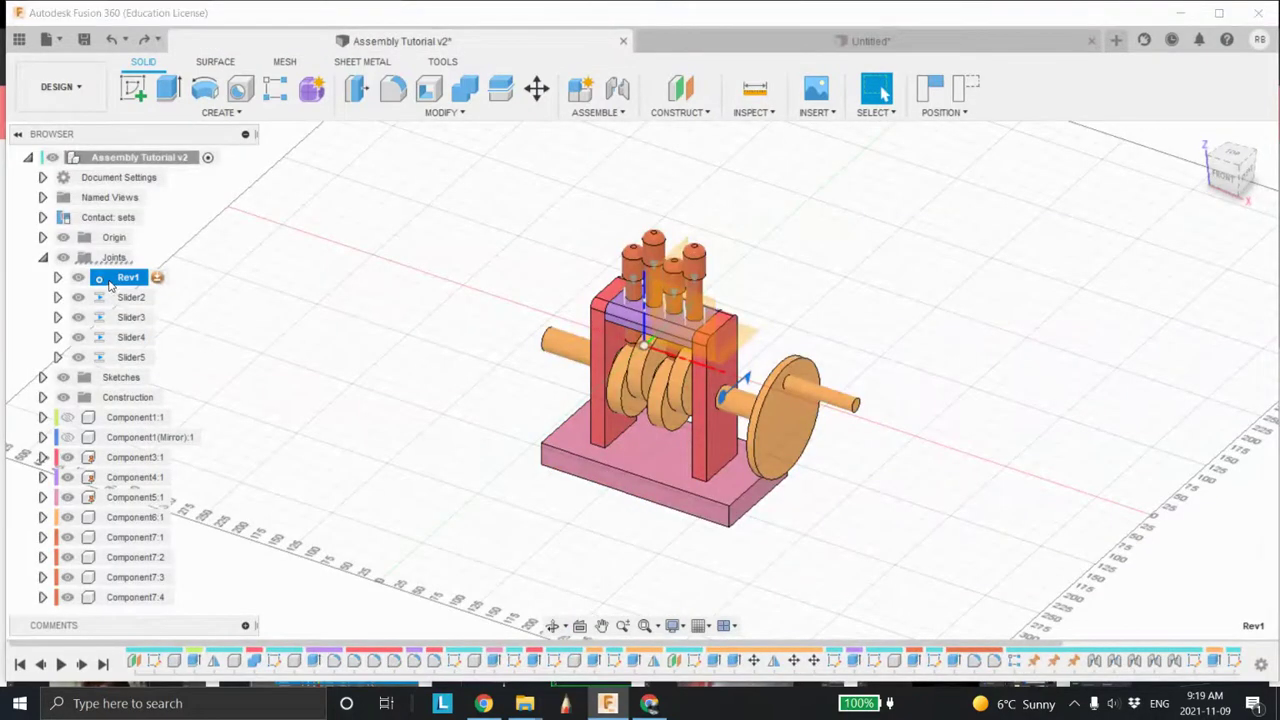
{"action": "right_click", "coordinate": [120, 279]}
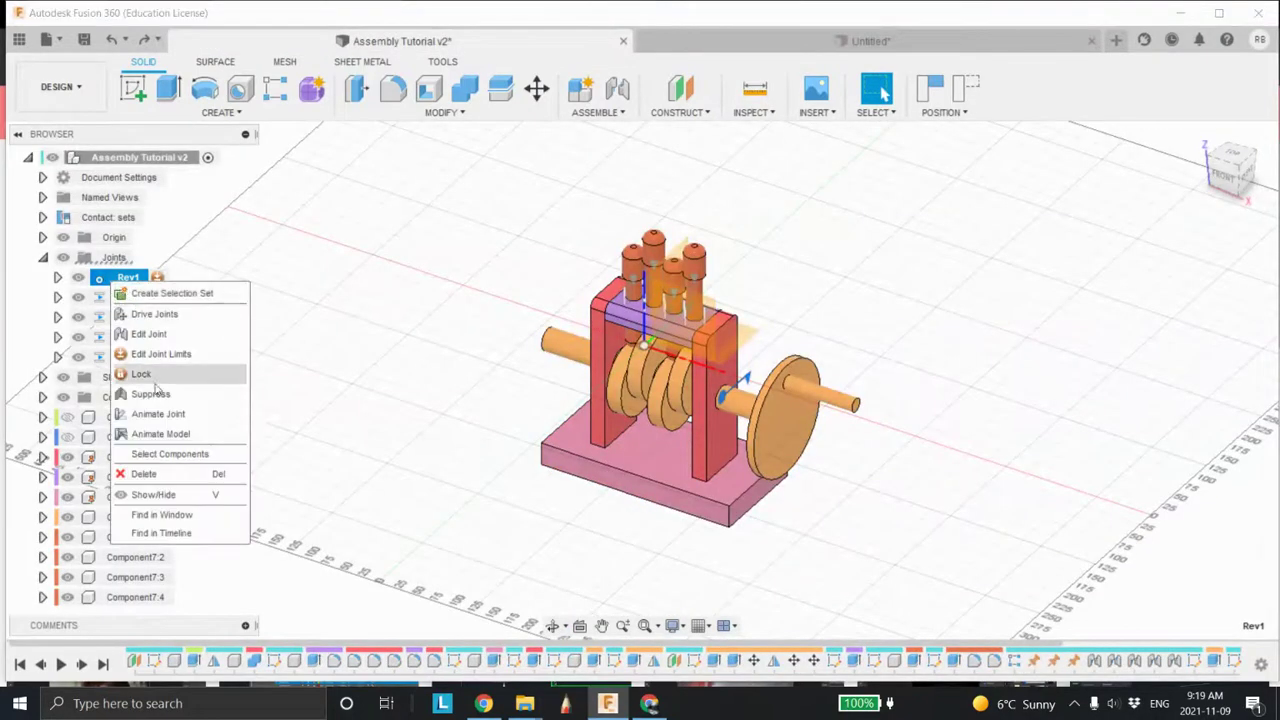
{"action": "left_click", "coordinate": [185, 434]}
{"action": "middle_click_drag", "start_coordinate": [434, 471], "coordinate": [700, 352], "text": "shift"}
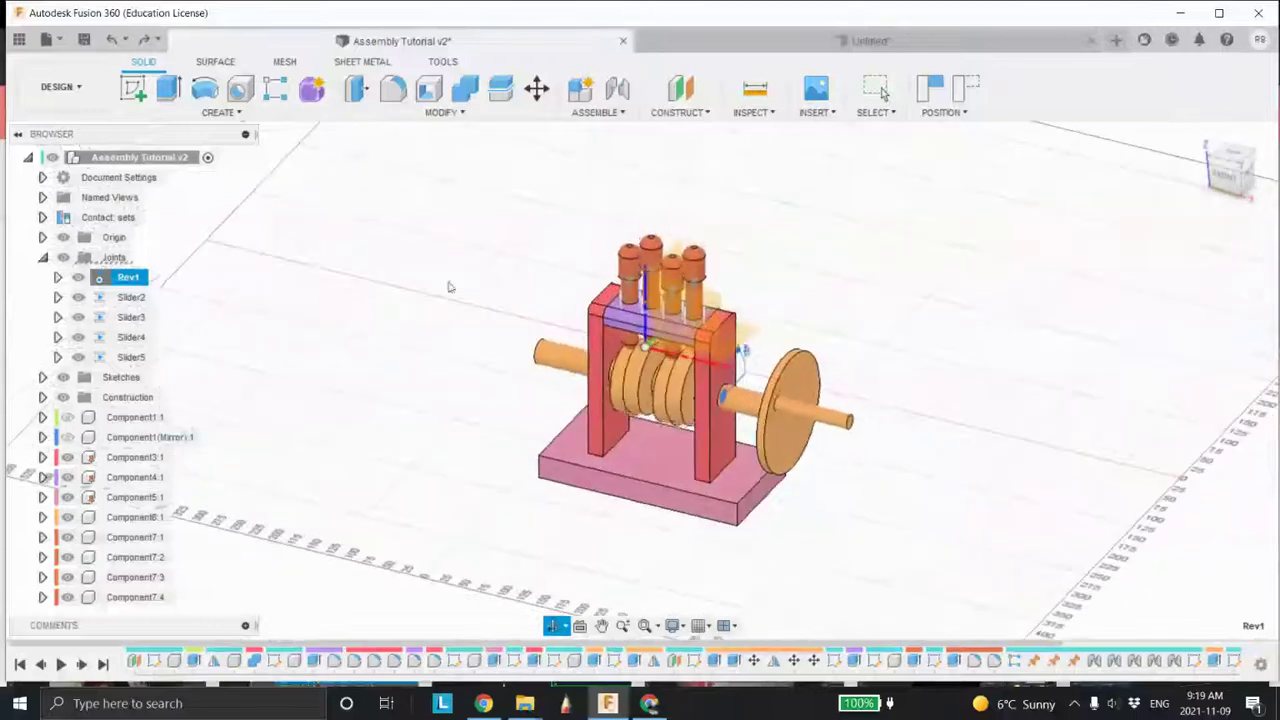
{"action": "left_click", "coordinate": [691, 38]}
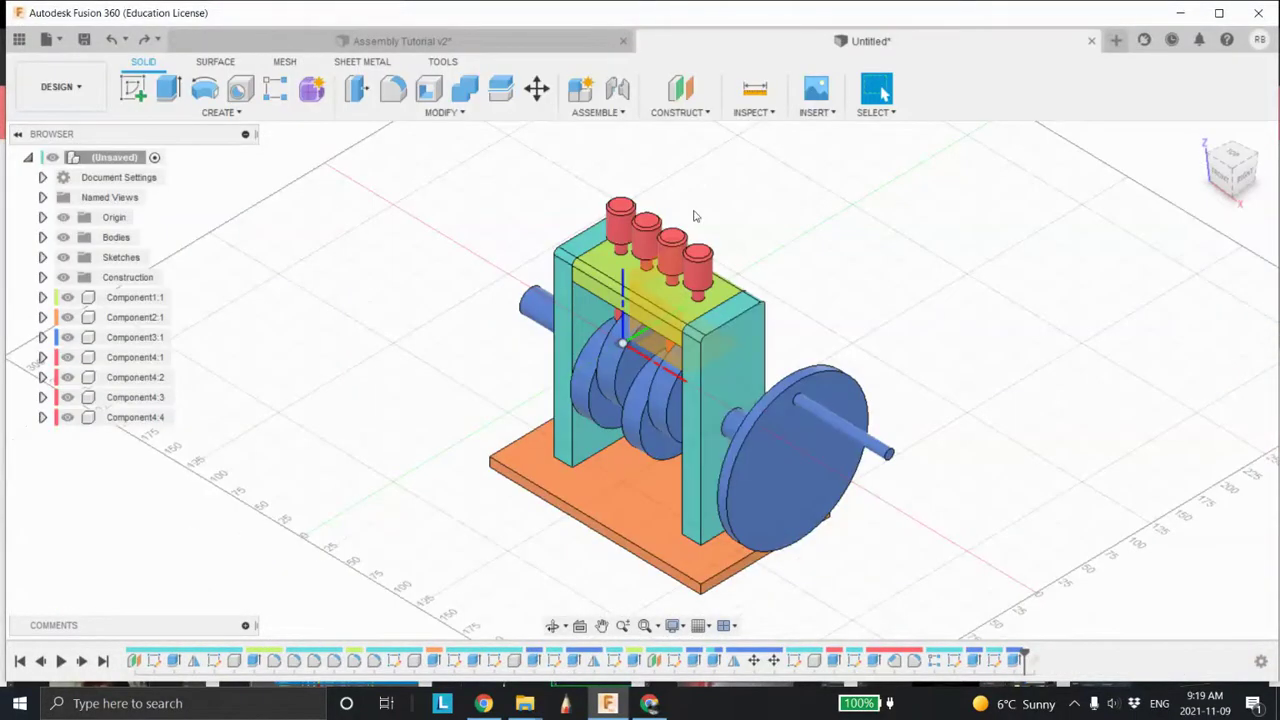
Pull the blue crankshaft, Component3:1, out of the frame to test its freedom of movement, and revert its position.
{"action": "mouse_move", "coordinate": [686, 329]}
{"action": "middle_mouse_down"}
{"action": "mouse_move", "coordinate": [676, 307]}
{"action": "mouse_move", "coordinate": [714, 320]}
{"action": "mouse_move", "coordinate": [705, 340]}
{"action": "mouse_move", "coordinate": [691, 316]}
{"action": "middle_mouse_up"}
{"action": "middle_click_drag", "start_coordinate": [728, 368], "coordinate": [760, 397]}
{"action": "left_click", "coordinate": [135, 340]}
{"action": "left_click_drag", "start_coordinate": [829, 370], "coordinate": [1071, 250]}
{"action": "left_click_drag", "start_coordinate": [957, 292], "coordinate": [857, 437]}
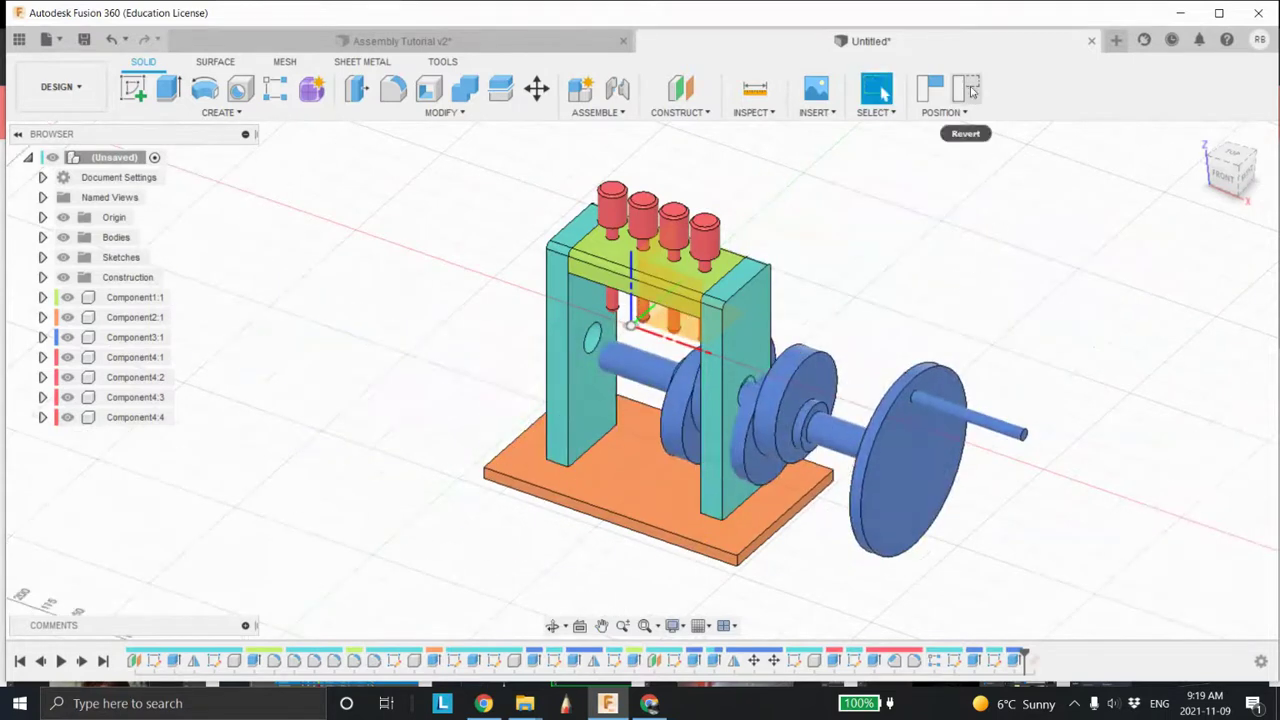
{"action": "left_click", "coordinate": [973, 91]}
Move the first red plunger, Component4:1, out of its hole in the top block and revert its position.
{"action": "left_click", "coordinate": [140, 357]}
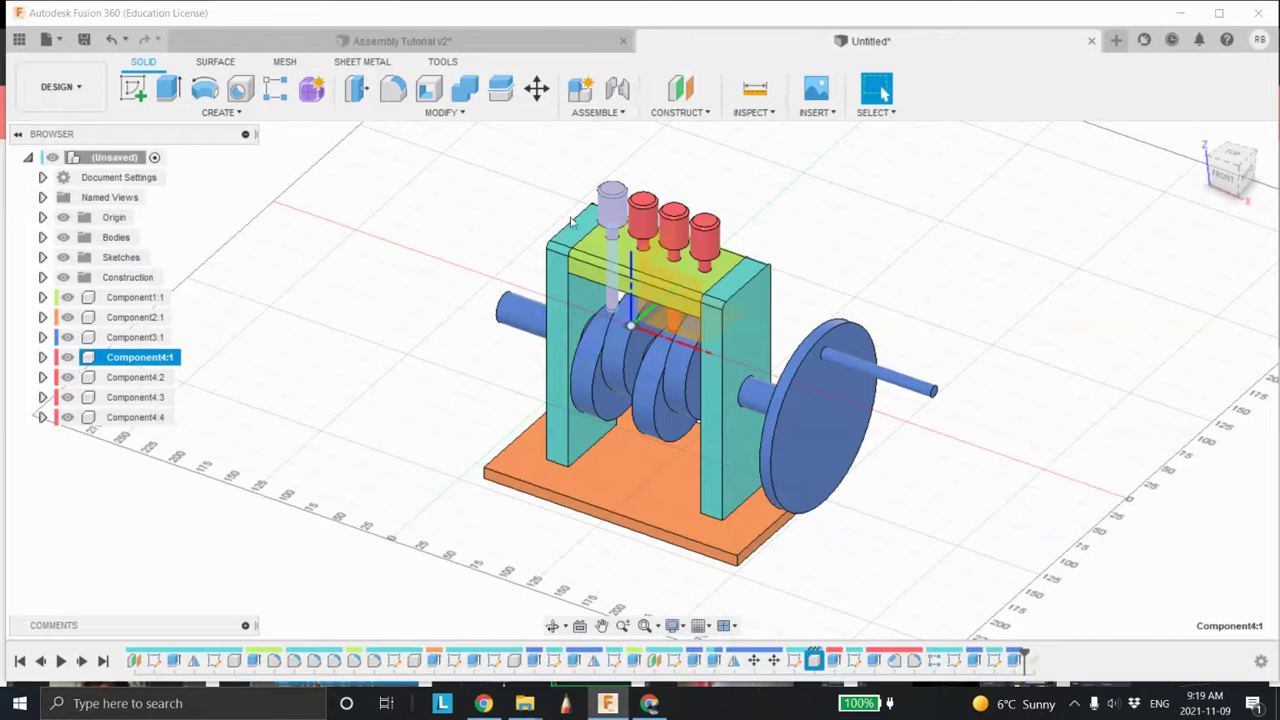
{"action": "left_click_drag", "start_coordinate": [604, 205], "coordinate": [878, 203]}
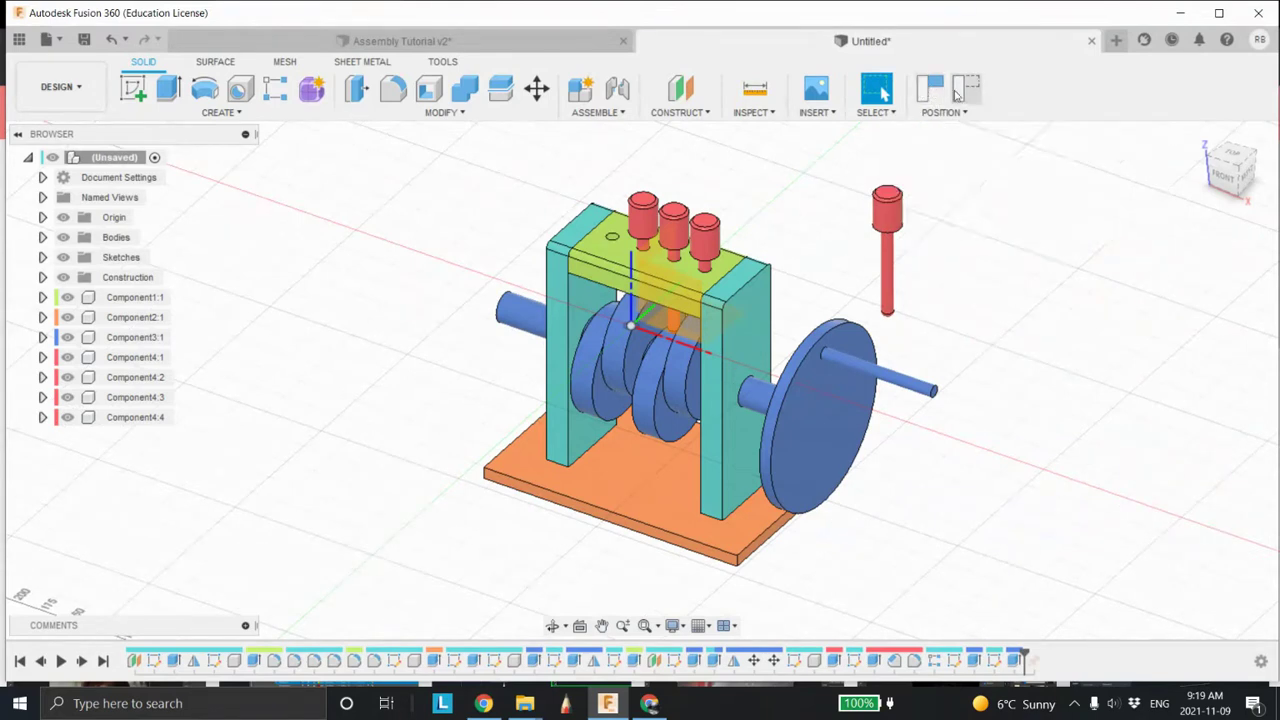
{"action": "left_click", "coordinate": [966, 92]}
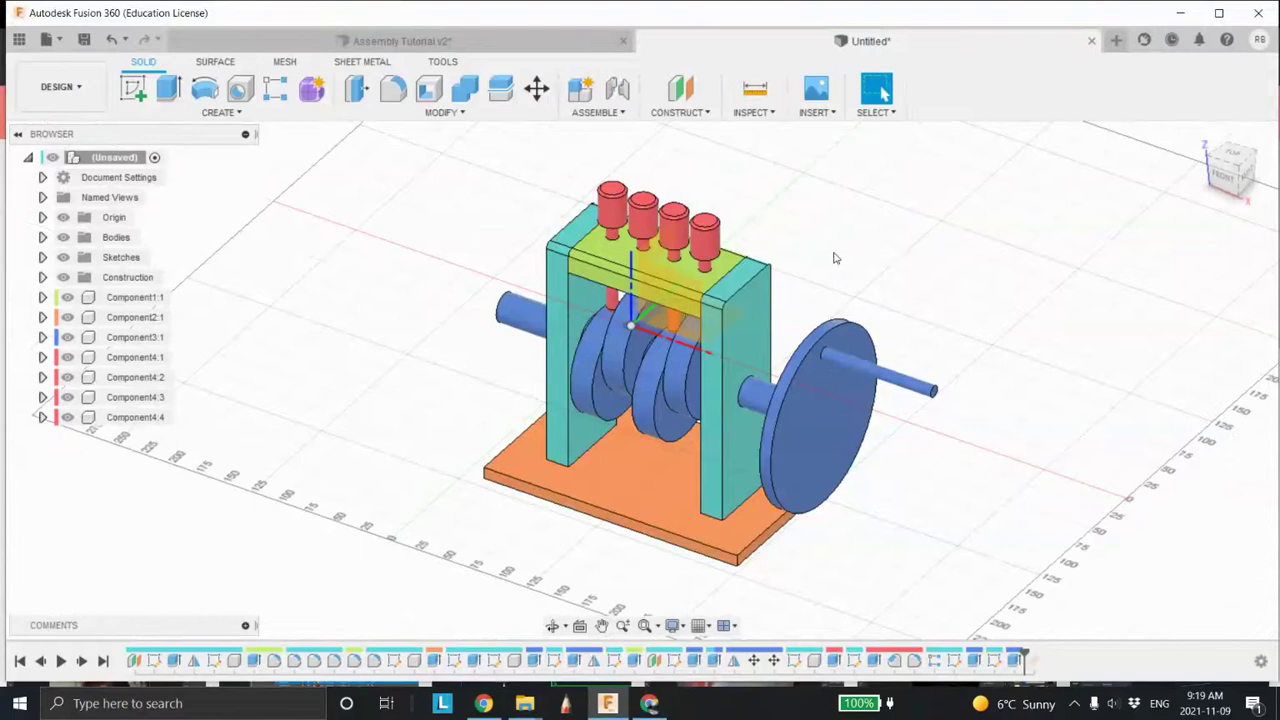
Move the green top block, Component1:1, away from the frame and revert its position.
{"action": "scroll", "coordinate": [465, 358], "scroll_direction": "up", "scroll_amount": 1}
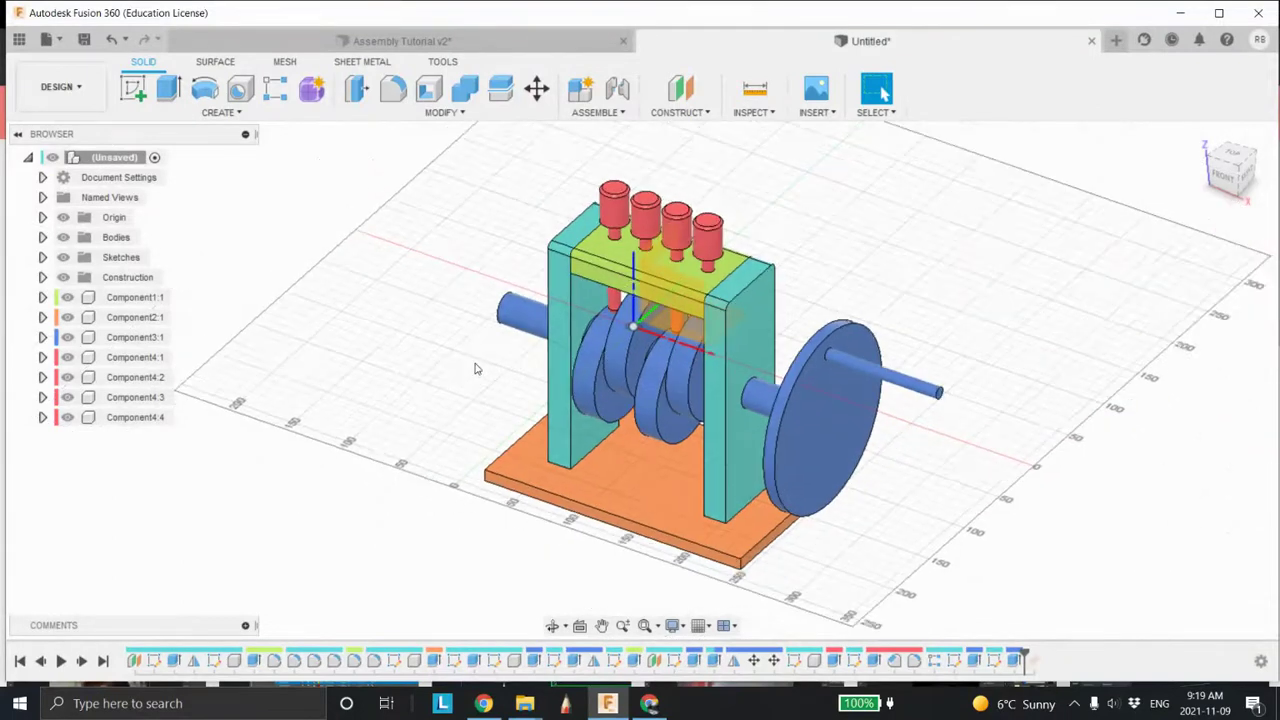
{"action": "middle_click_drag", "start_coordinate": [485, 346], "coordinate": [431, 322]}
{"action": "left_click", "coordinate": [135, 297]}
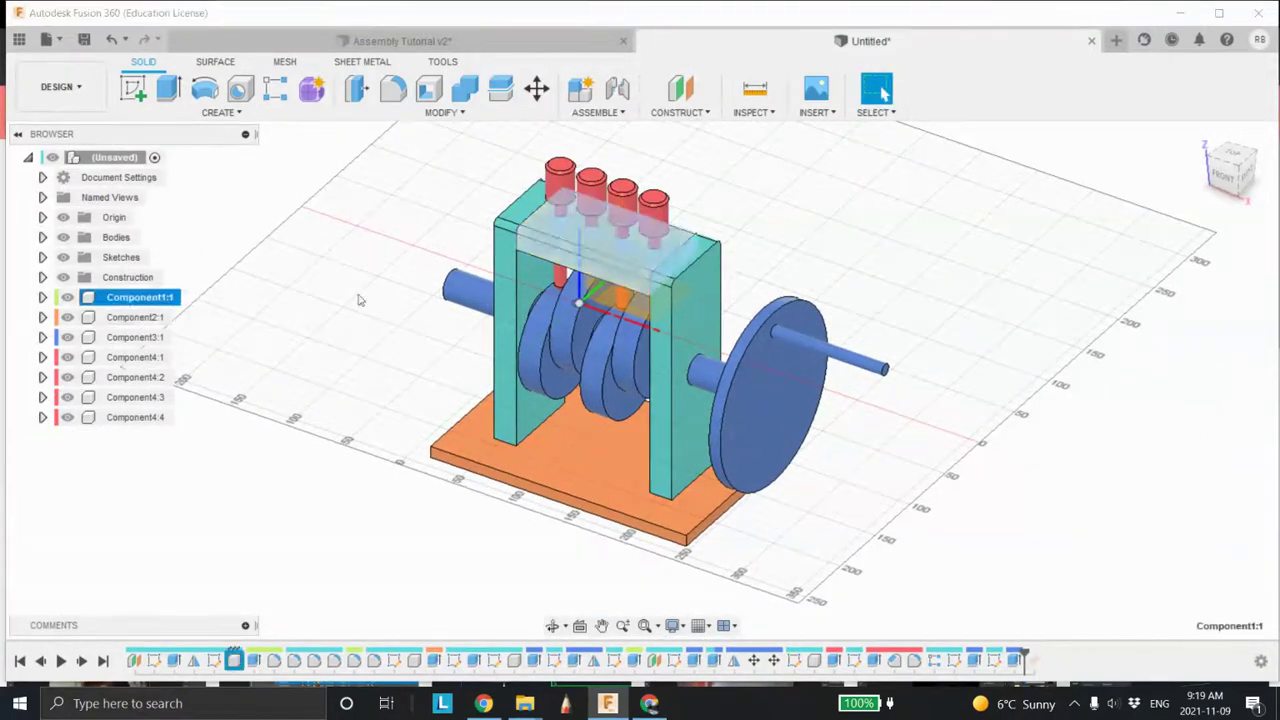
{"action": "left_click_drag", "start_coordinate": [607, 229], "coordinate": [1050, 212]}
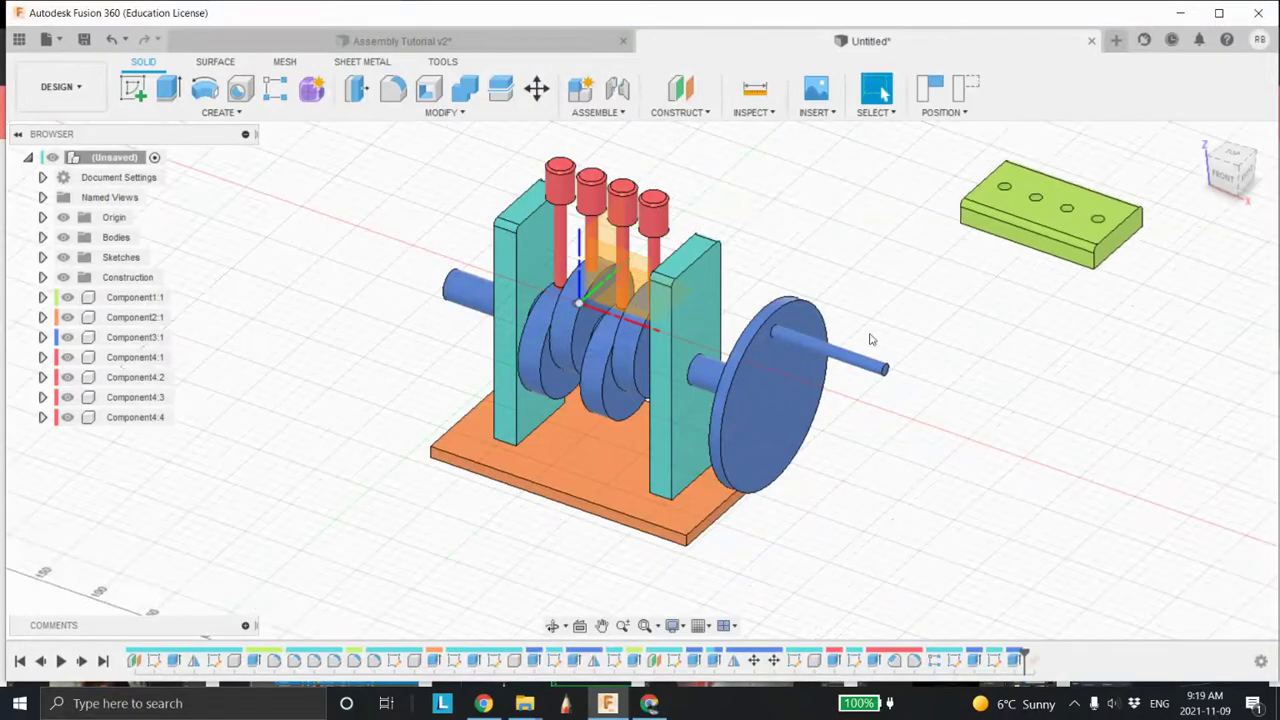
{"action": "left_click", "coordinate": [966, 89]}
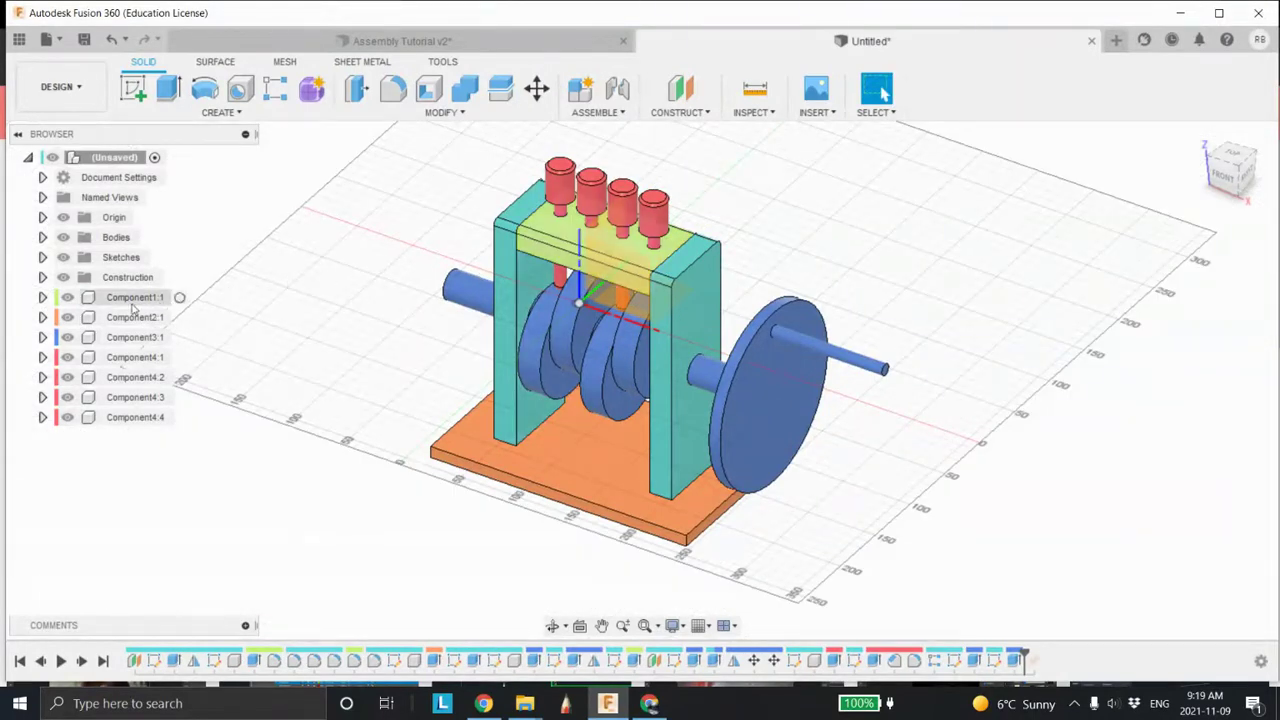
Create components from the two side post bodies, Body1 and Body2.
{"action": "middle_click_drag", "start_coordinate": [606, 259], "coordinate": [536, 285]}
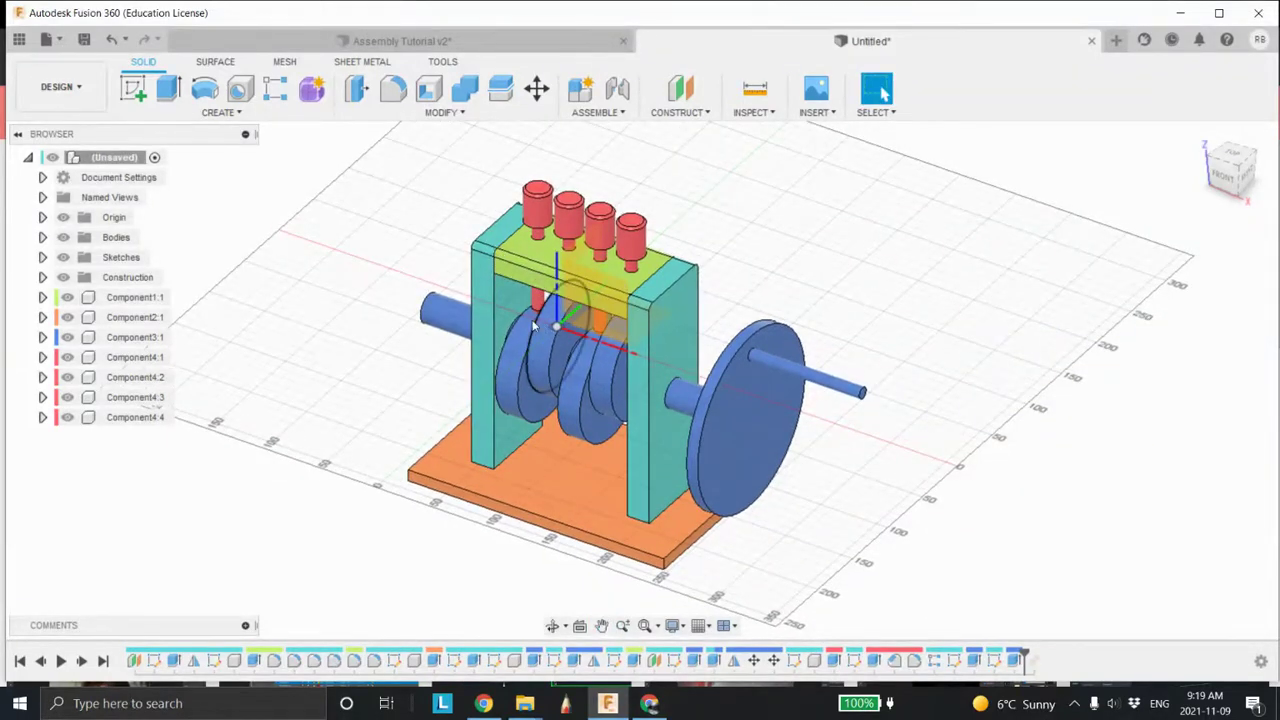
{"action": "middle_click_drag", "start_coordinate": [500, 300], "coordinate": [509, 292]}
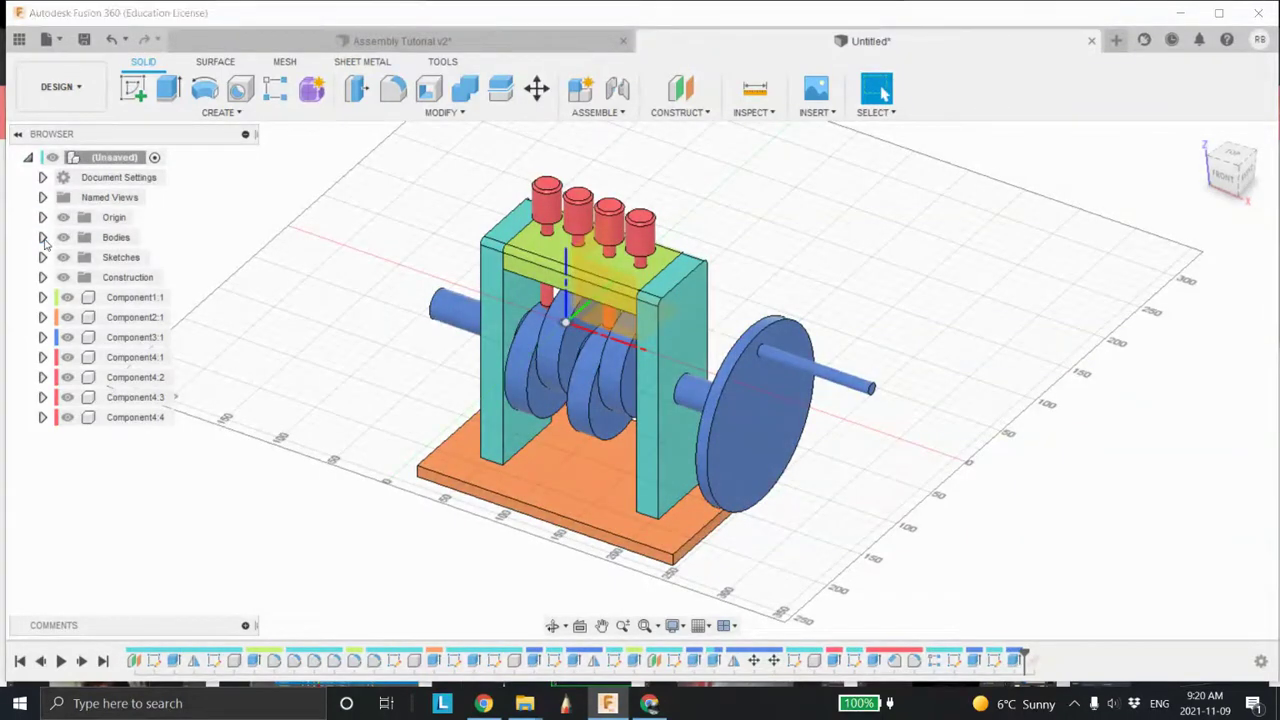
{"action": "left_click", "coordinate": [43, 238]}
{"action": "left_click", "coordinate": [140, 259]}
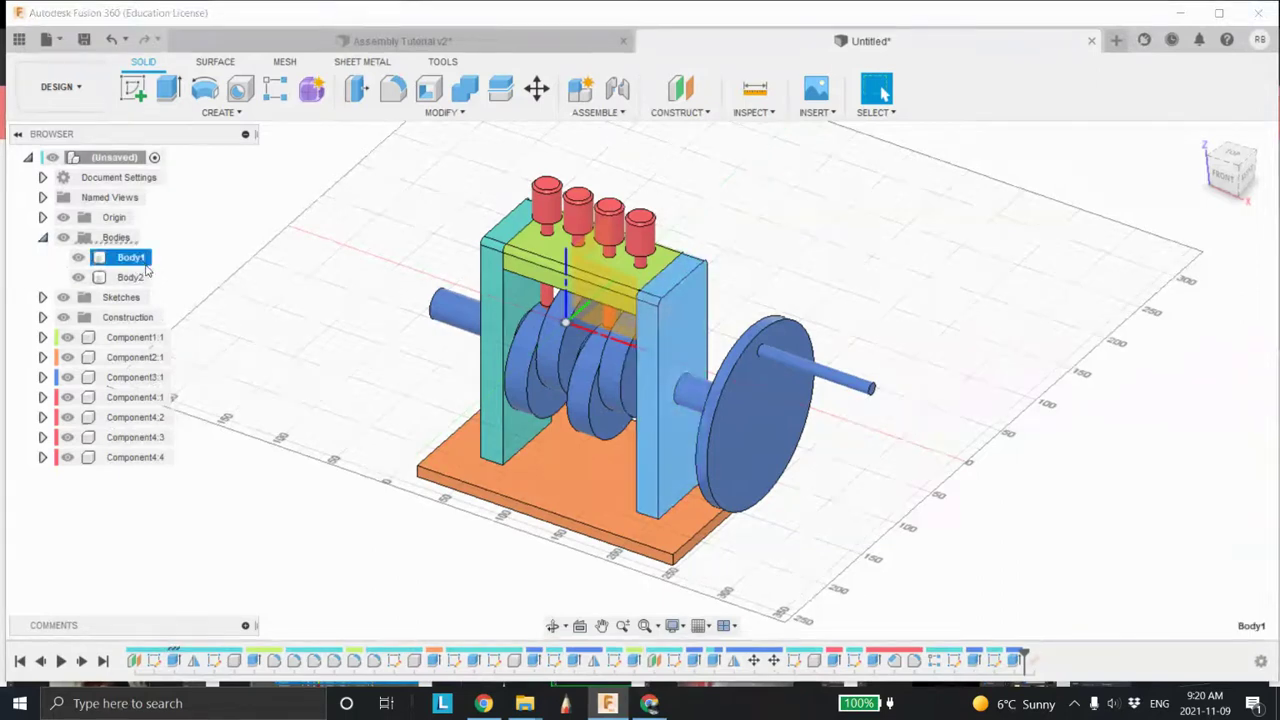
{"action": "left_click", "coordinate": [132, 277], "text": "ctrl"}
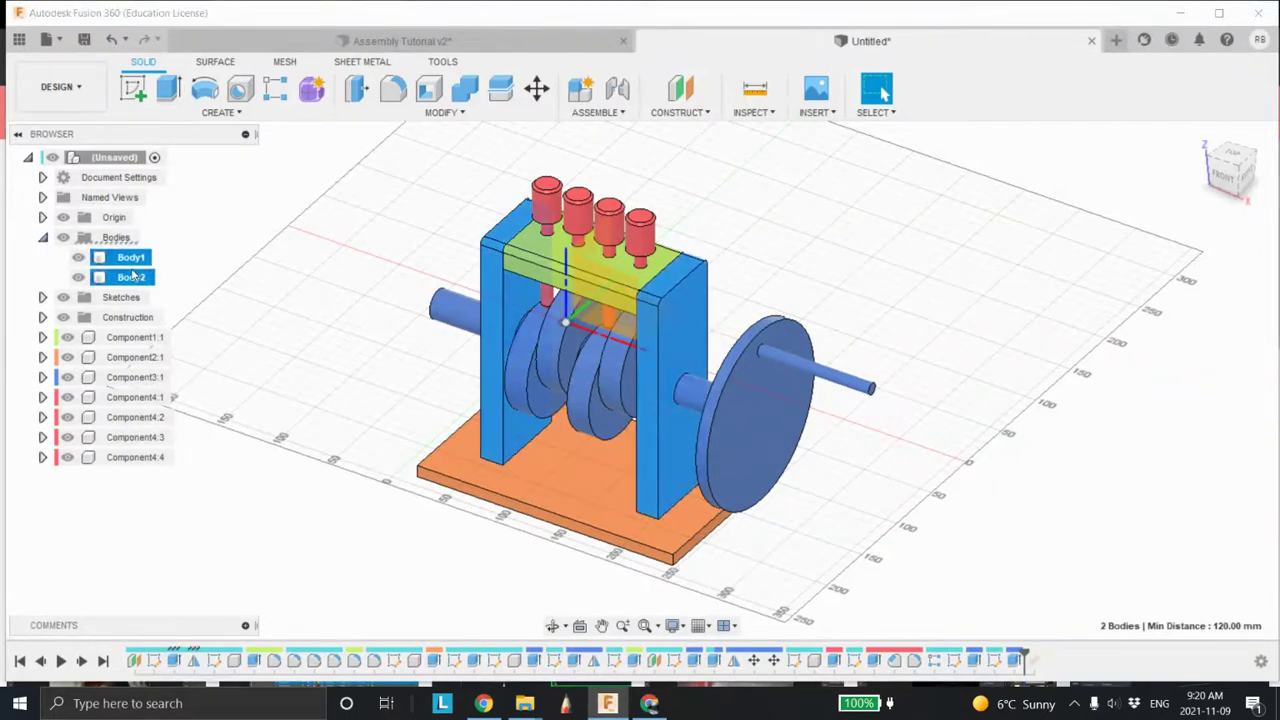
{"action": "right_click", "coordinate": [138, 279]}
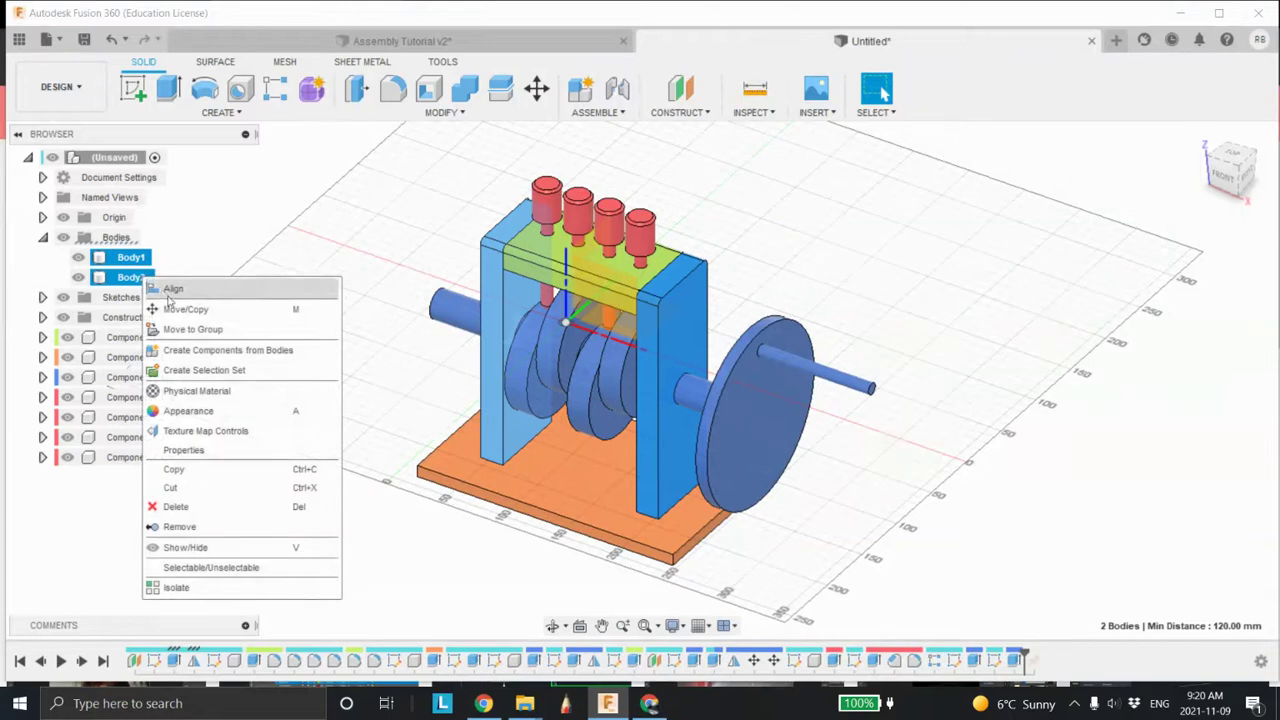
{"action": "left_click", "coordinate": [238, 352]}
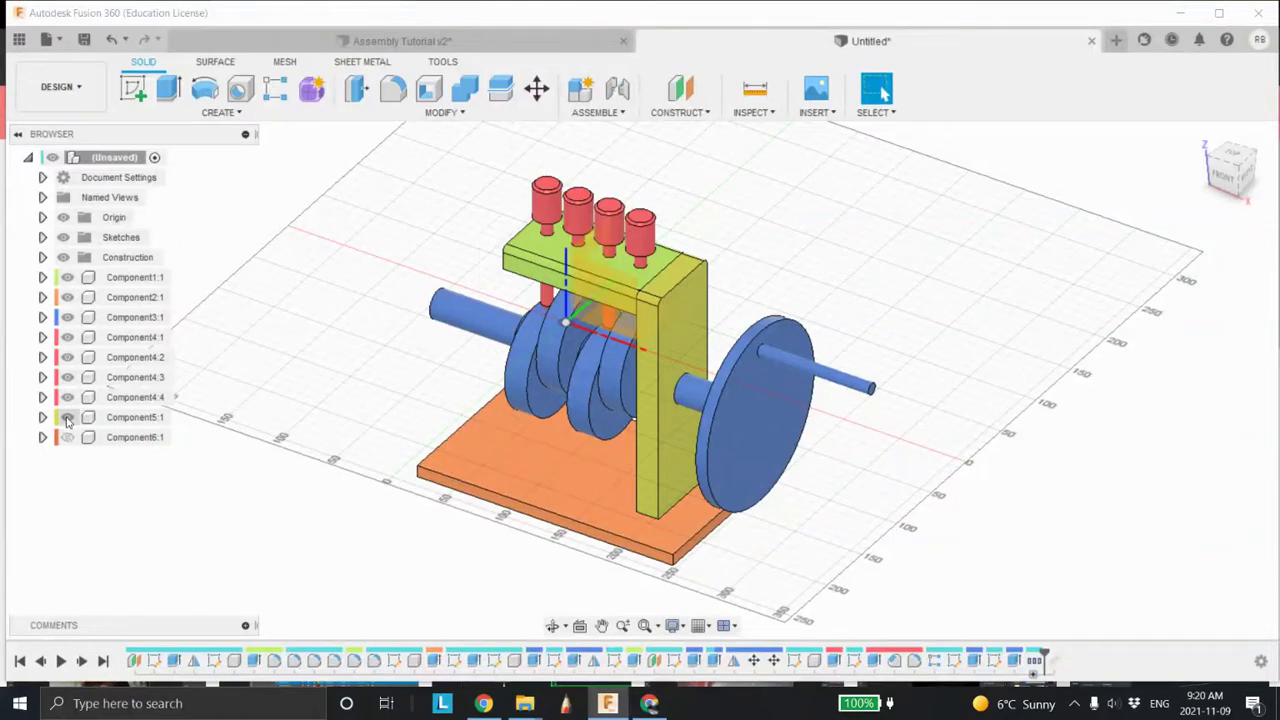
Toggle the visibility of the new side post components to identify each one.
{"action": "left_click", "coordinate": [67, 417]}
{"action": "left_click", "coordinate": [67, 417]}
{"action": "scroll", "coordinate": [371, 371], "scroll_direction": "down", "scroll_amount": 2}
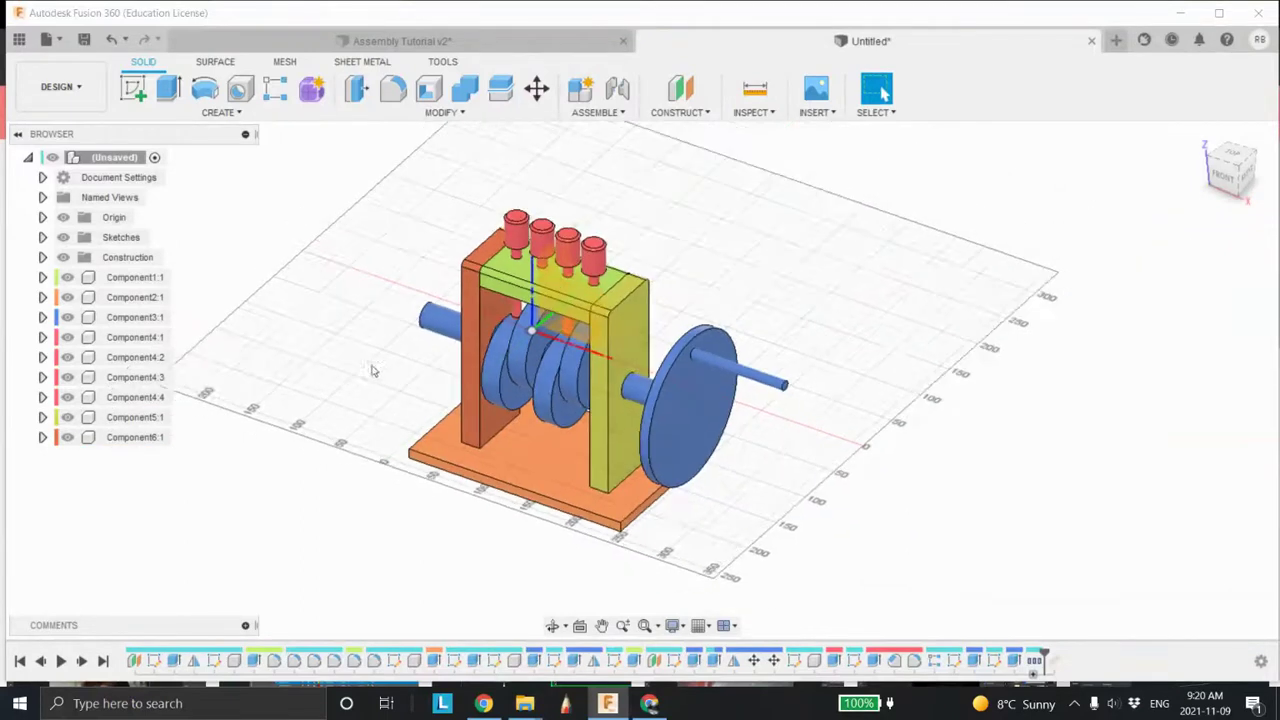
Hide every component except the side posts Component5:1 and Component6:1, and select the posts together with a selection window.
{"action": "left_click", "coordinate": [67, 277]}
{"action": "left_click", "coordinate": [67, 297]}
{"action": "left_click", "coordinate": [67, 317]}
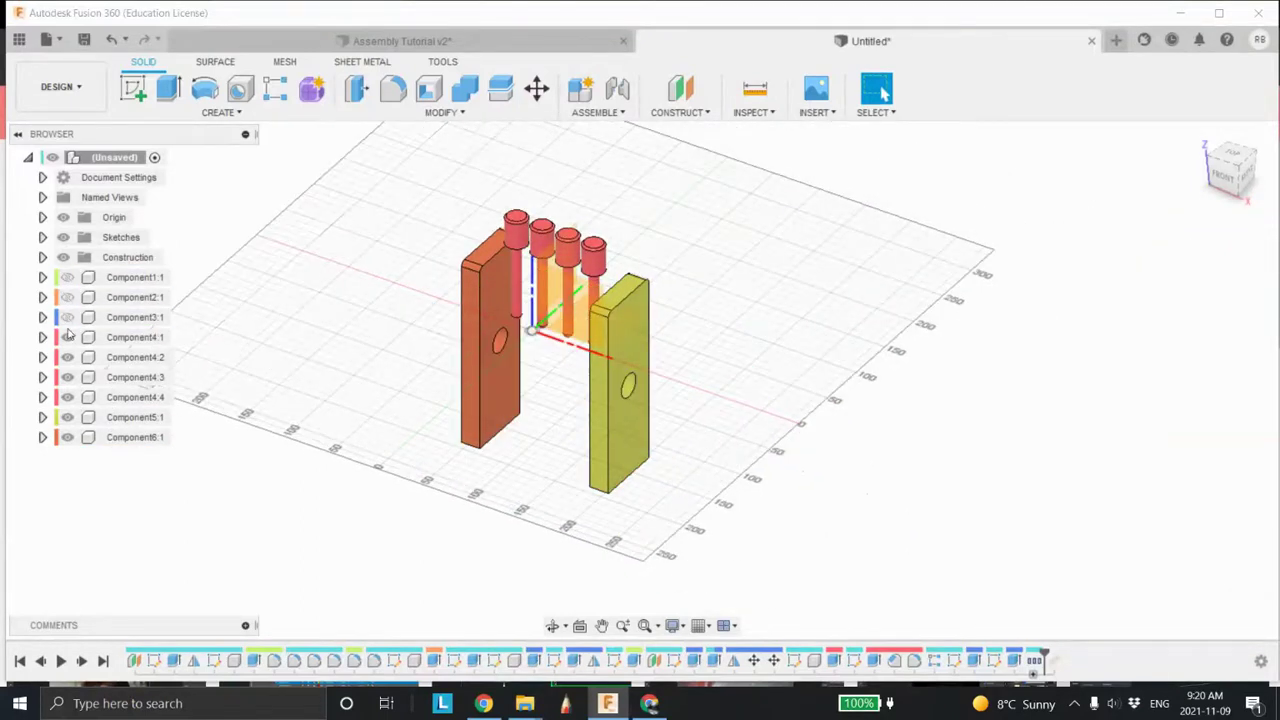
{"action": "left_click", "coordinate": [67, 337]}
{"action": "left_click", "coordinate": [67, 357]}
{"action": "left_click", "coordinate": [67, 377]}
{"action": "left_click", "coordinate": [67, 397]}
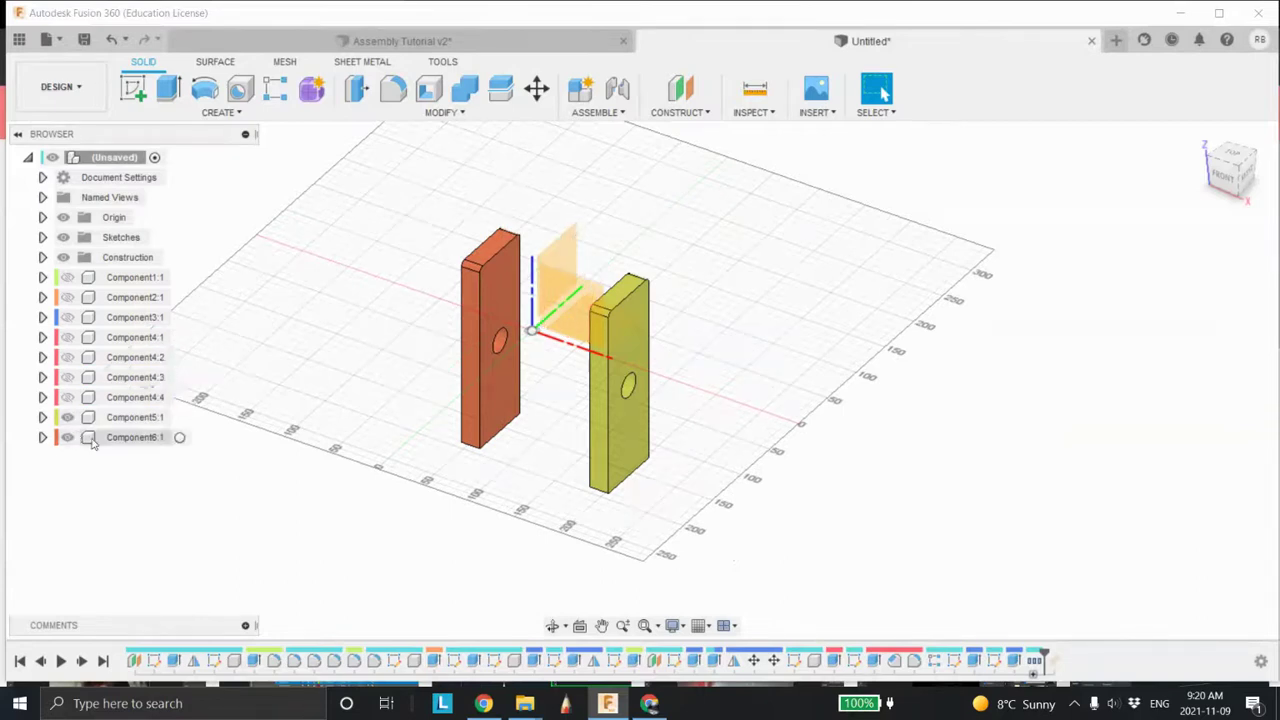
{"action": "left_click_drag", "start_coordinate": [874, 278], "coordinate": [265, 436]}
{"action": "left_click_drag", "start_coordinate": [346, 157], "coordinate": [819, 601]}
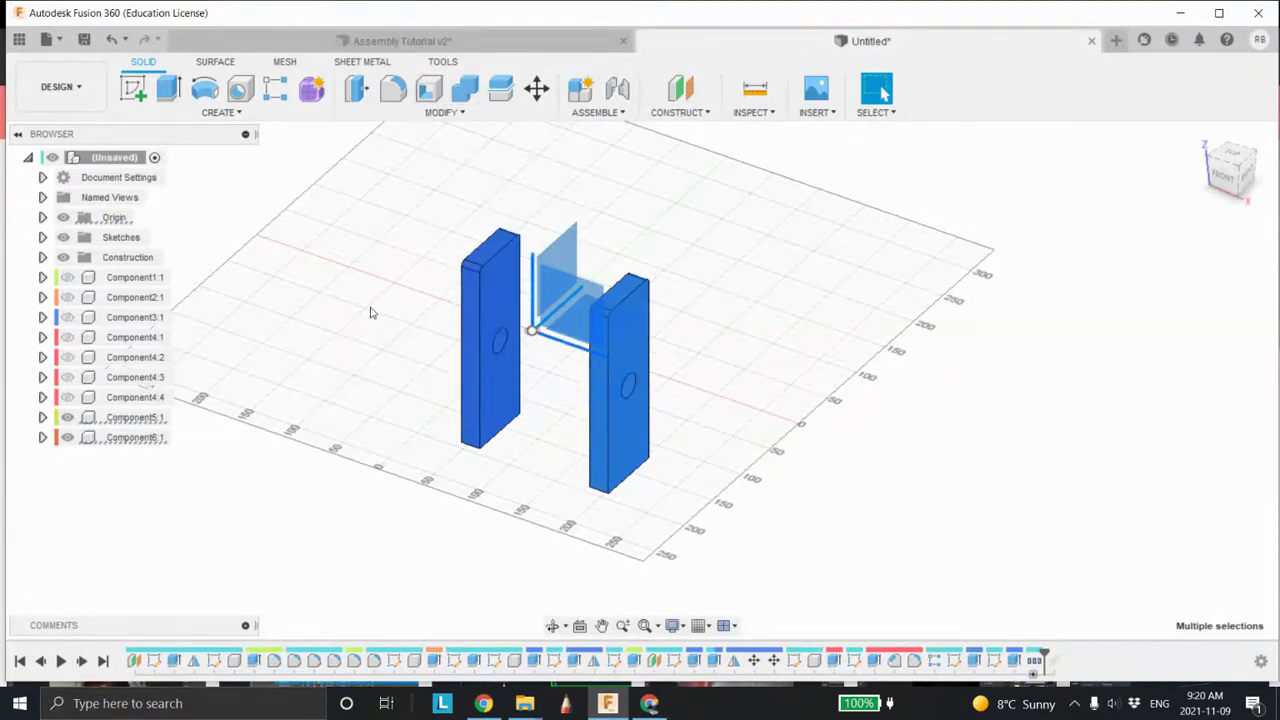
Show the hidden top block, base plate, crankshaft and four plungers again.
{"action": "left_click", "coordinate": [67, 279]}
{"action": "left_click", "coordinate": [67, 297]}
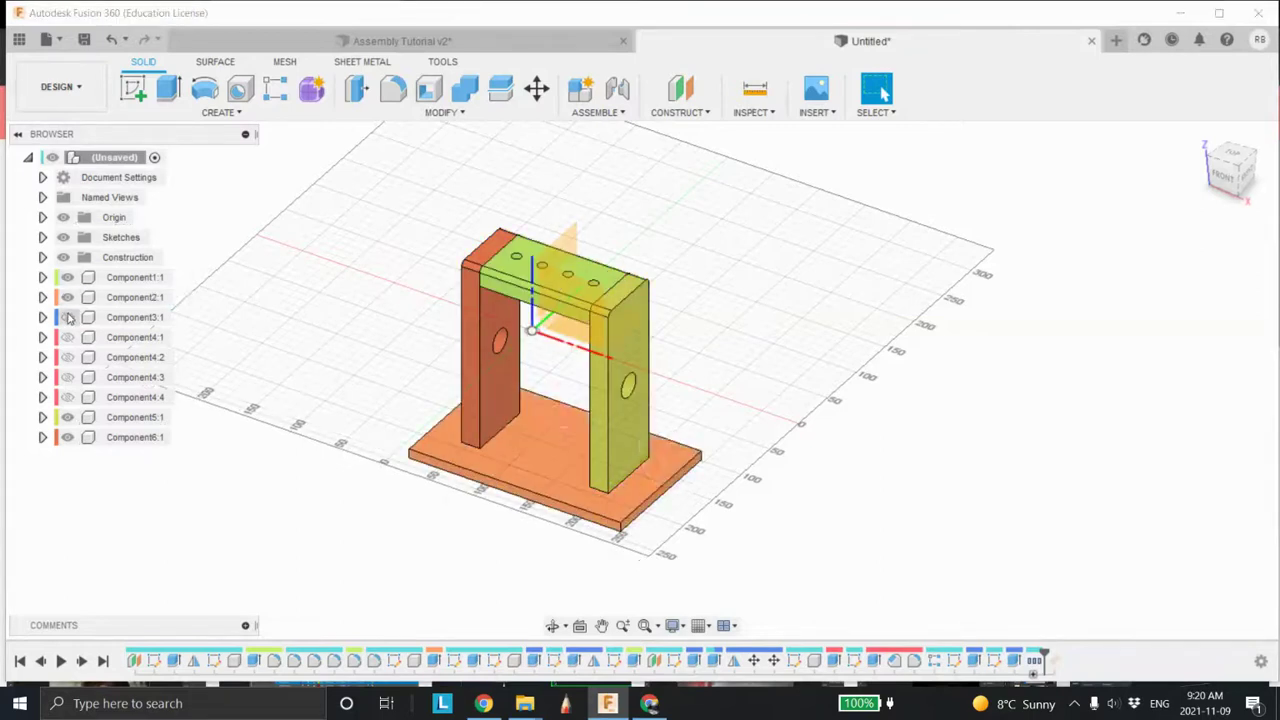
{"action": "left_click", "coordinate": [67, 317]}
{"action": "left_click", "coordinate": [67, 337]}
{"action": "left_click", "coordinate": [67, 357]}
{"action": "left_click", "coordinate": [67, 377]}
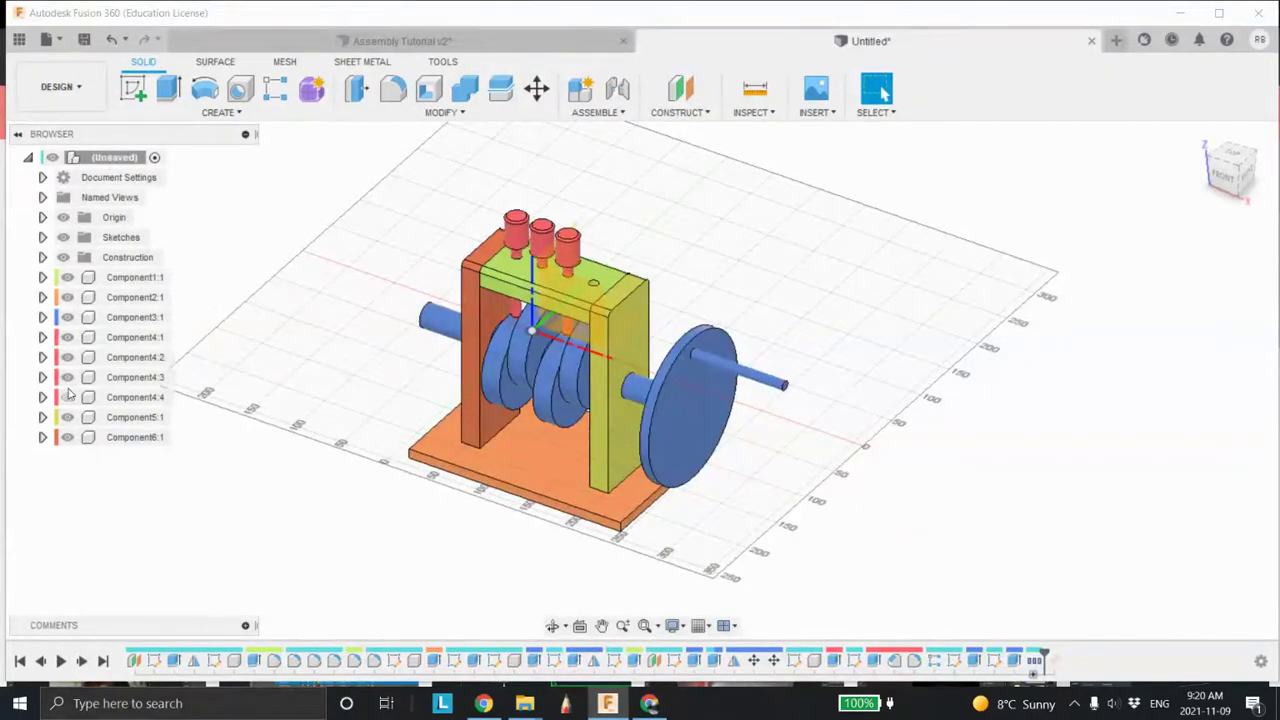
{"action": "left_click", "coordinate": [67, 397]}
Ground the top block, Component1:1, and the base plate, Component2:1.
{"action": "middle_click_drag", "start_coordinate": [543, 348], "coordinate": [705, 347]}
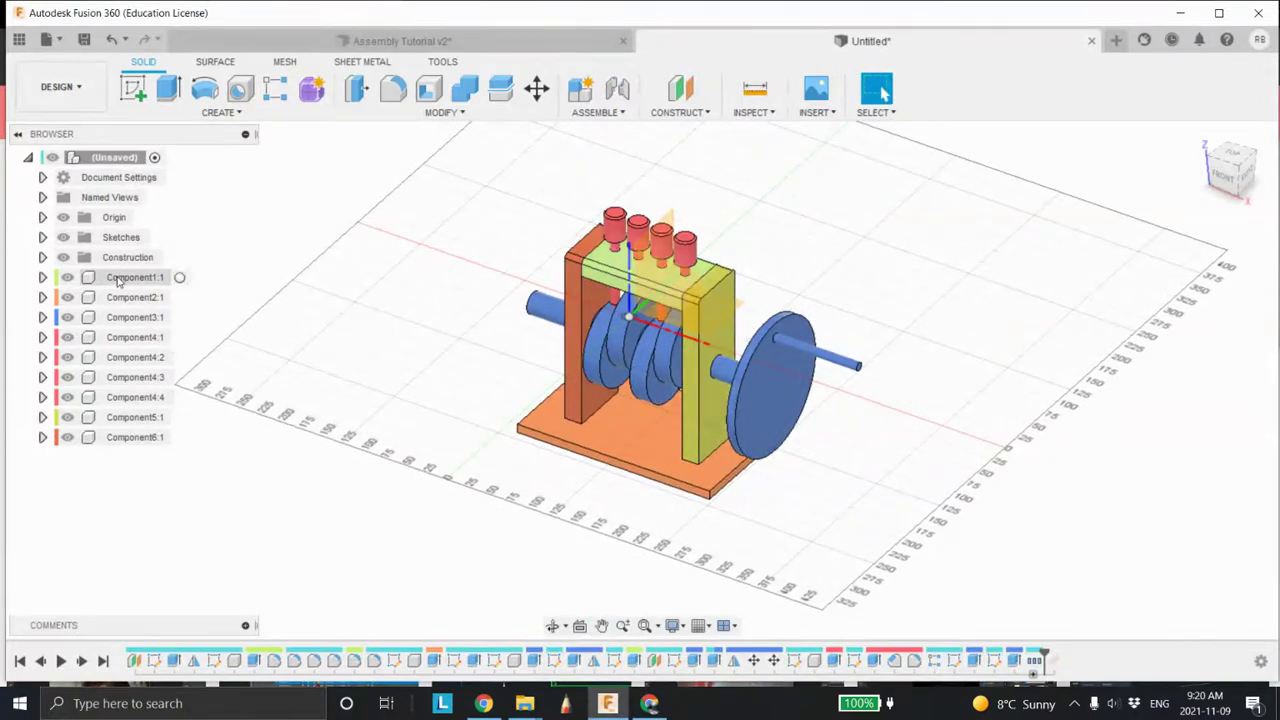
{"action": "left_click", "coordinate": [118, 278]}
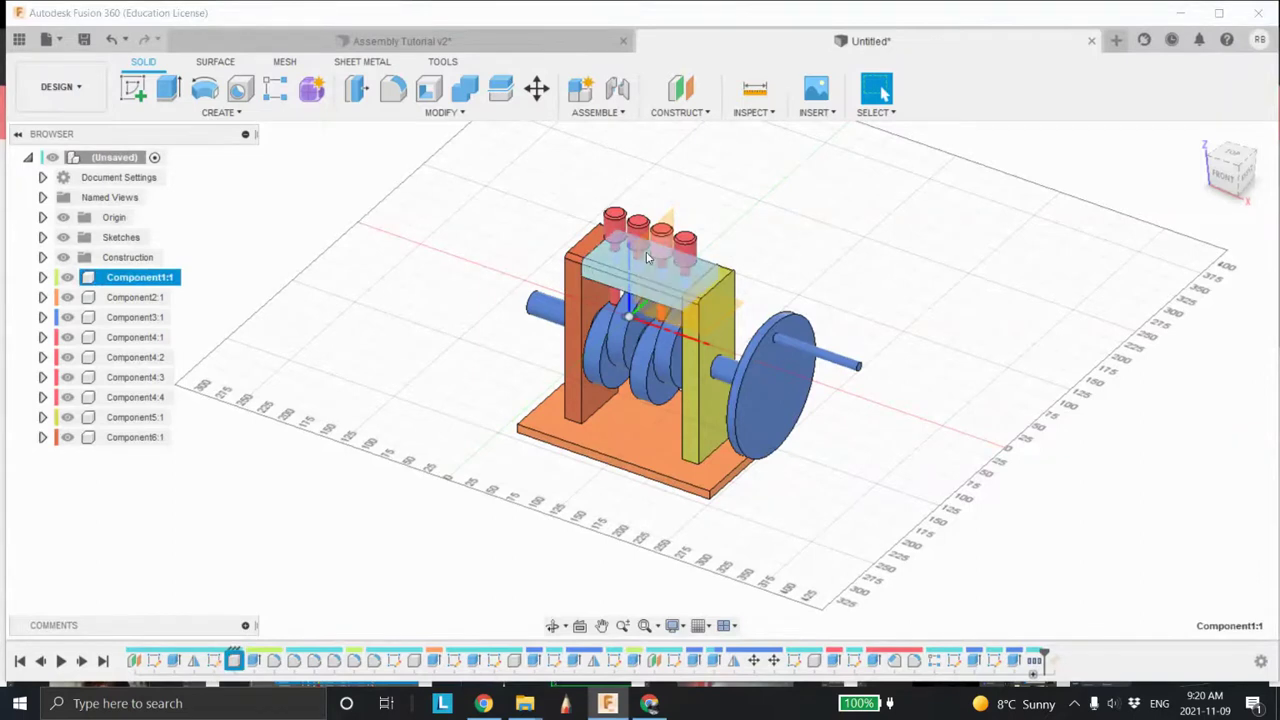
{"action": "right_click", "coordinate": [163, 283]}
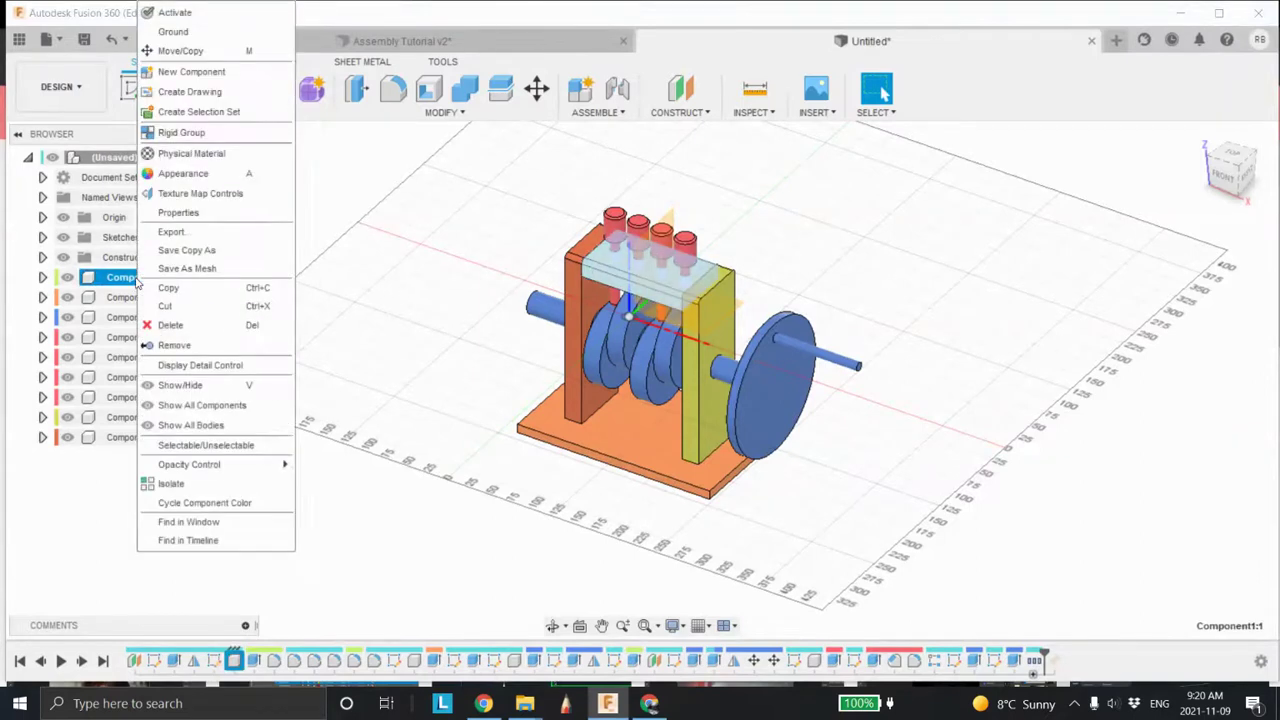
{"action": "left_click", "coordinate": [200, 35]}
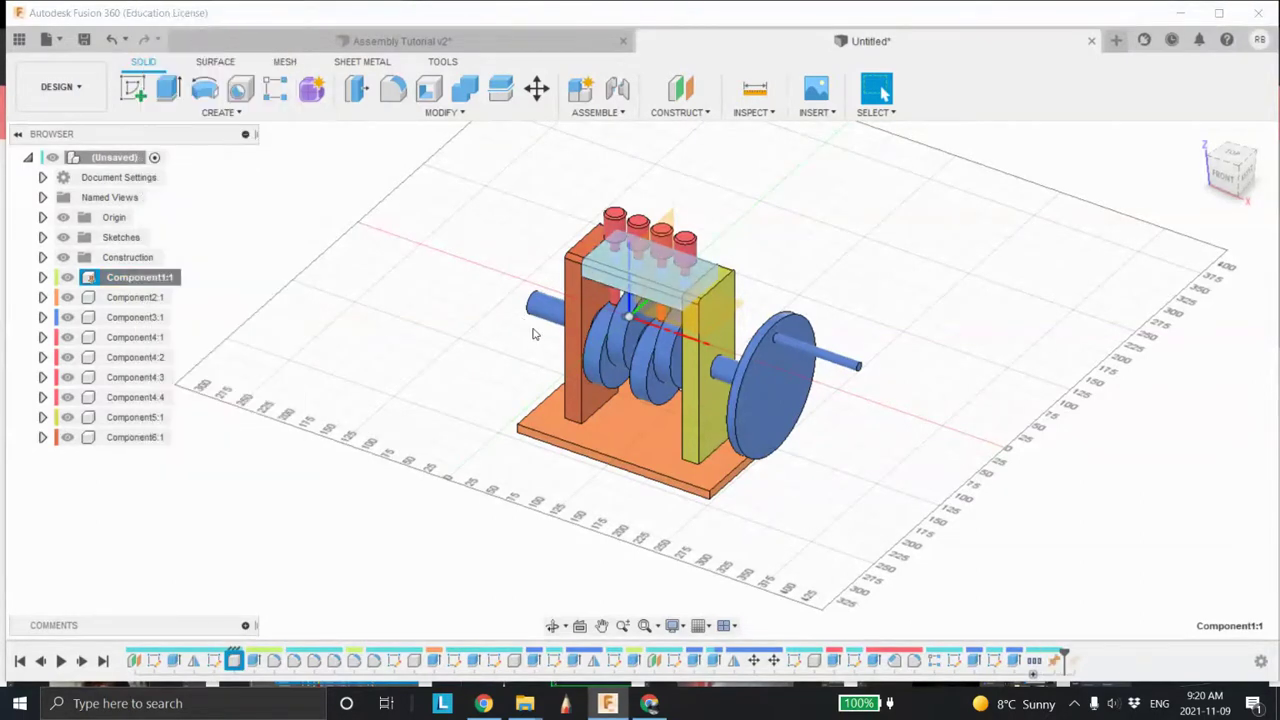
{"action": "double_click", "coordinate": [136, 300]}
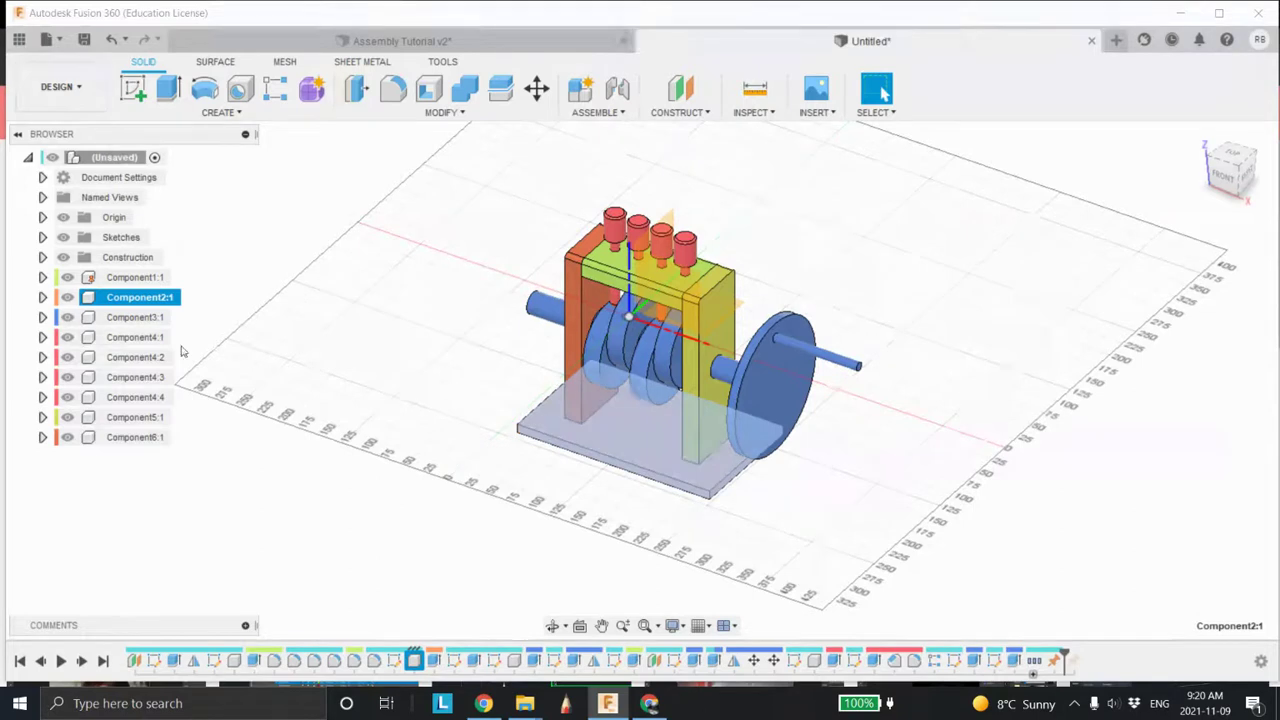
{"action": "right_click", "coordinate": [140, 306]}
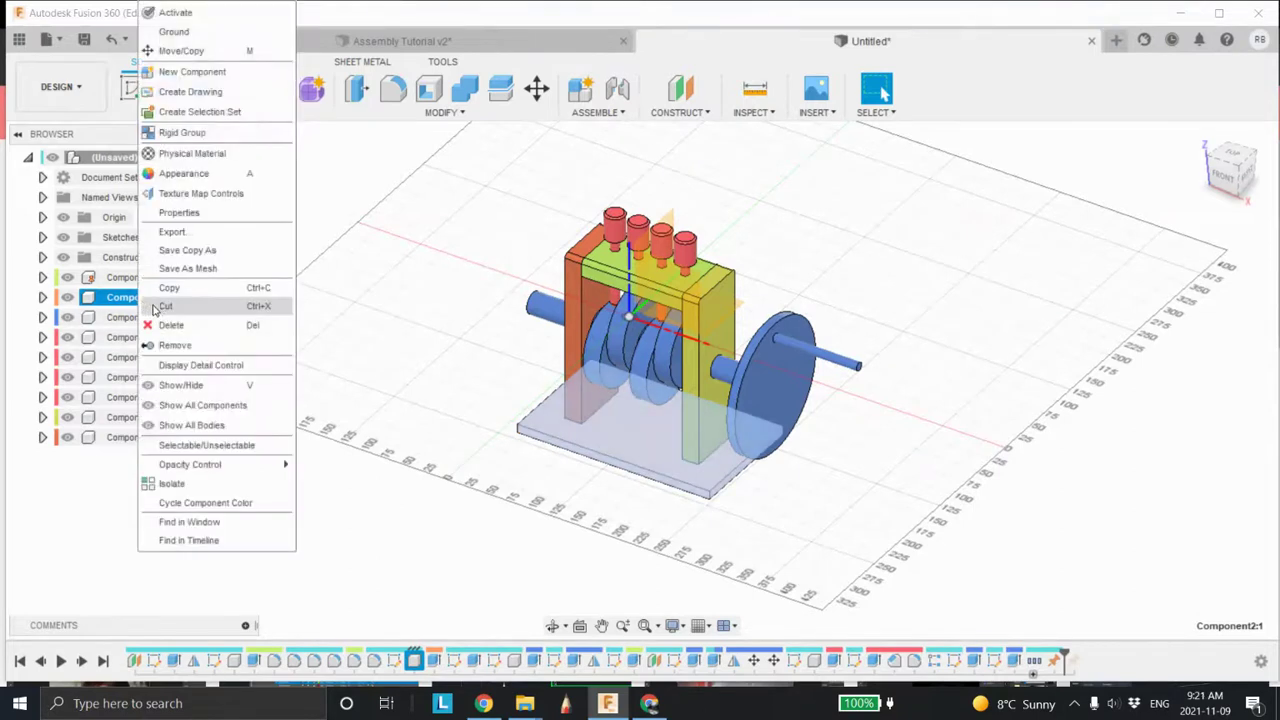
{"action": "left_click", "coordinate": [205, 30]}
Ground the two side posts, Component5:1 and Component6:1.
{"action": "double_click", "coordinate": [130, 418]}
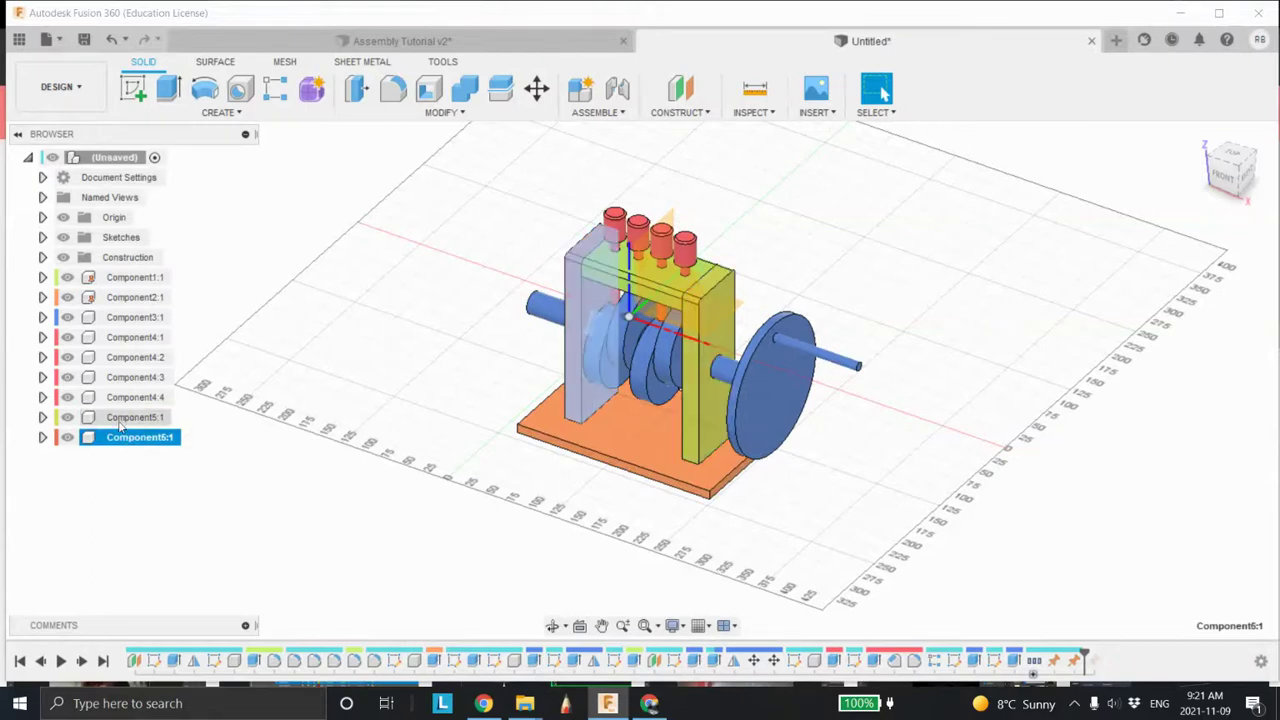
{"action": "right_click", "coordinate": [135, 418]}
{"action": "left_click", "coordinate": [199, 52]}
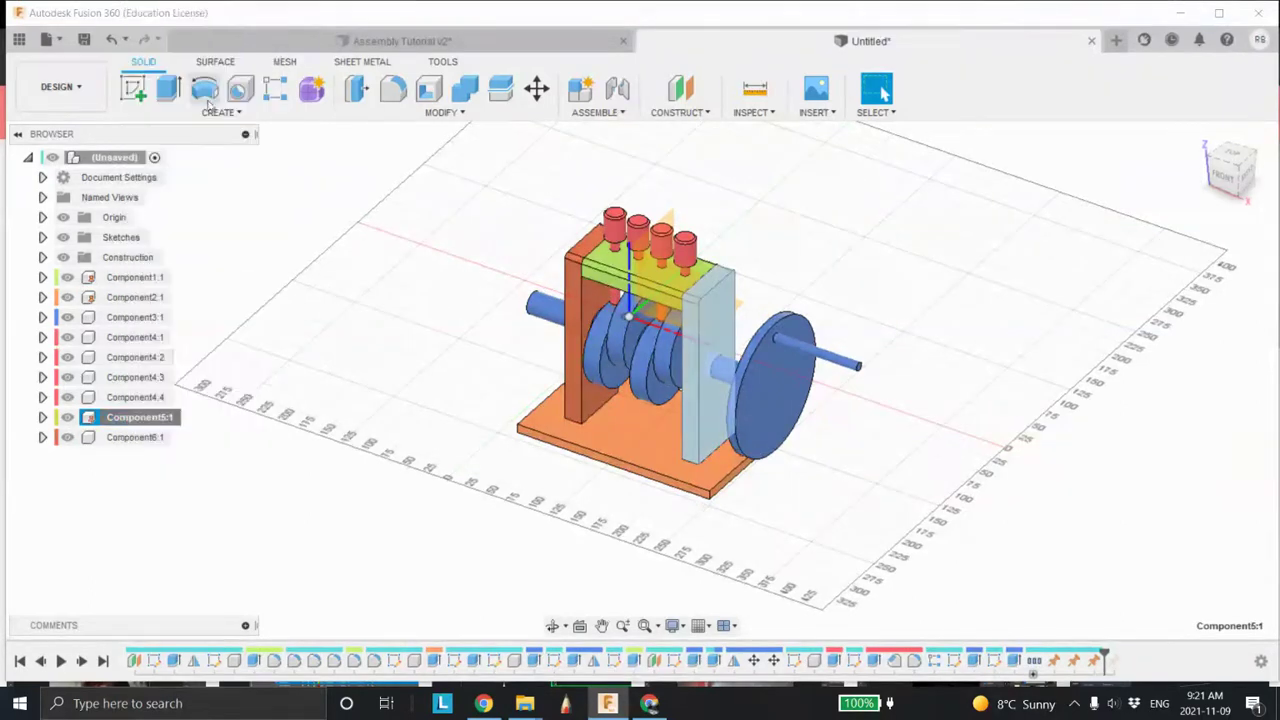
{"action": "left_click", "coordinate": [130, 437]}
{"action": "right_click", "coordinate": [128, 437]}
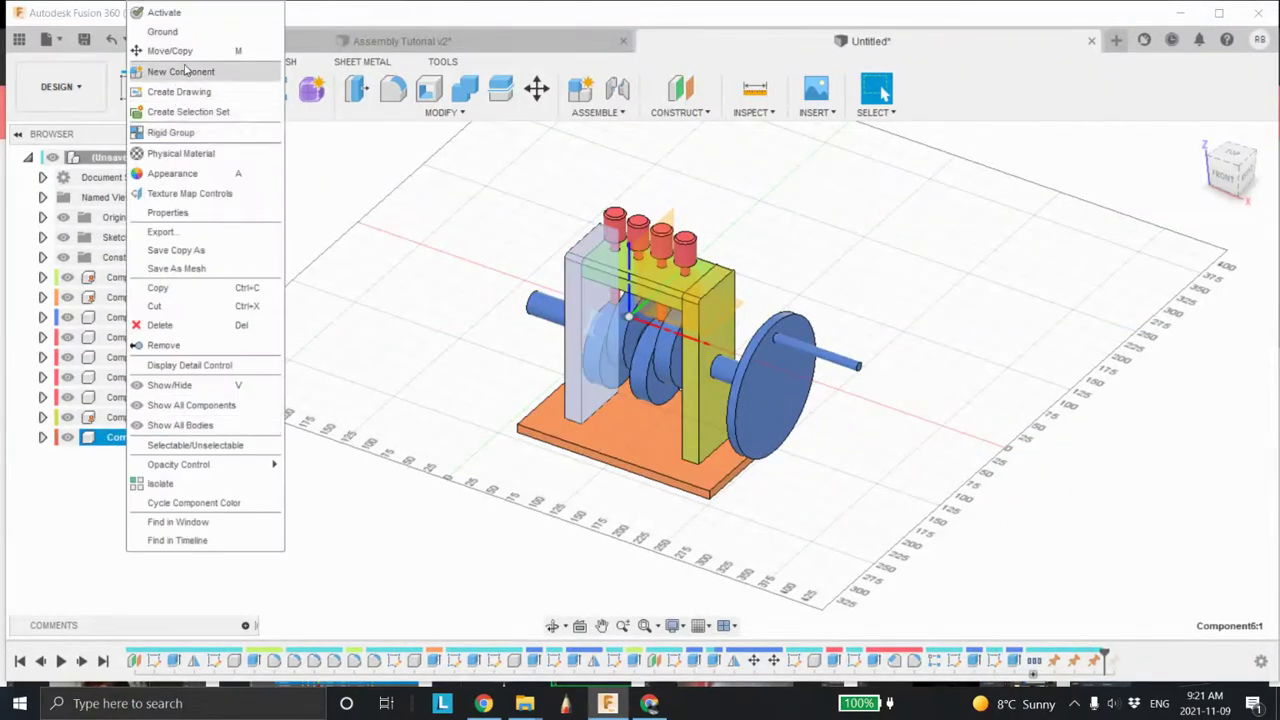
{"action": "left_click", "coordinate": [188, 38]}
Start a revolute joint between the centre of the crankshaft's large disc and the shaft hole in side post Component5:1.
{"action": "scroll", "coordinate": [736, 356], "scroll_direction": "up", "scroll_amount": 2}
{"action": "scroll", "coordinate": [736, 356], "scroll_direction": "down", "scroll_amount": 2}
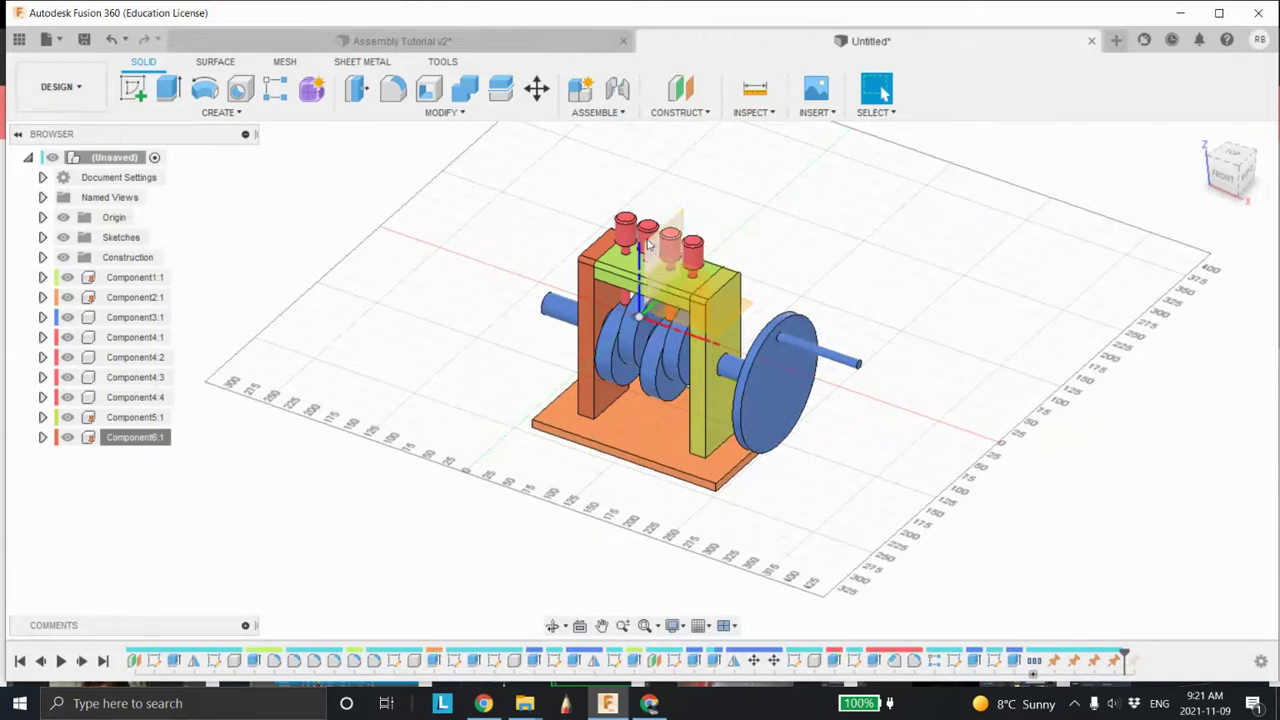
{"action": "middle_click_drag", "start_coordinate": [690, 350], "coordinate": [637, 338]}
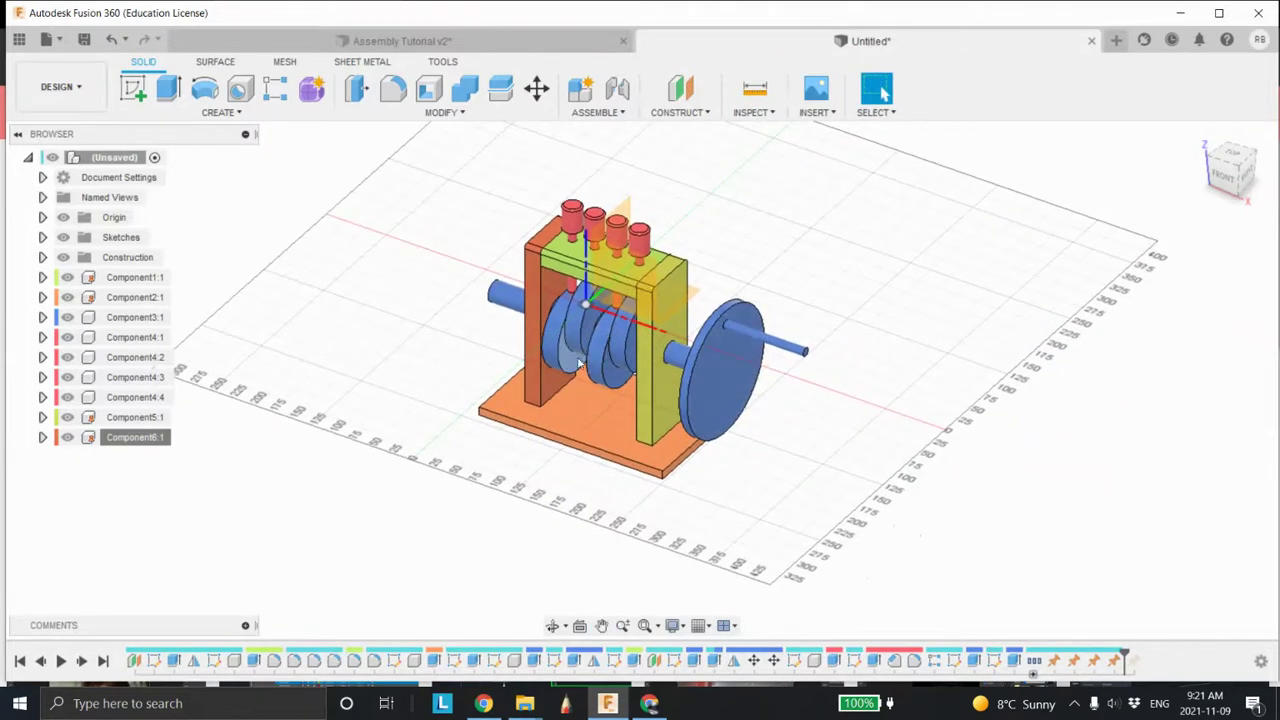
{"action": "scroll", "coordinate": [566, 371], "scroll_direction": "up", "scroll_amount": 3}
{"action": "middle_click_drag", "start_coordinate": [555, 351], "coordinate": [535, 386]}
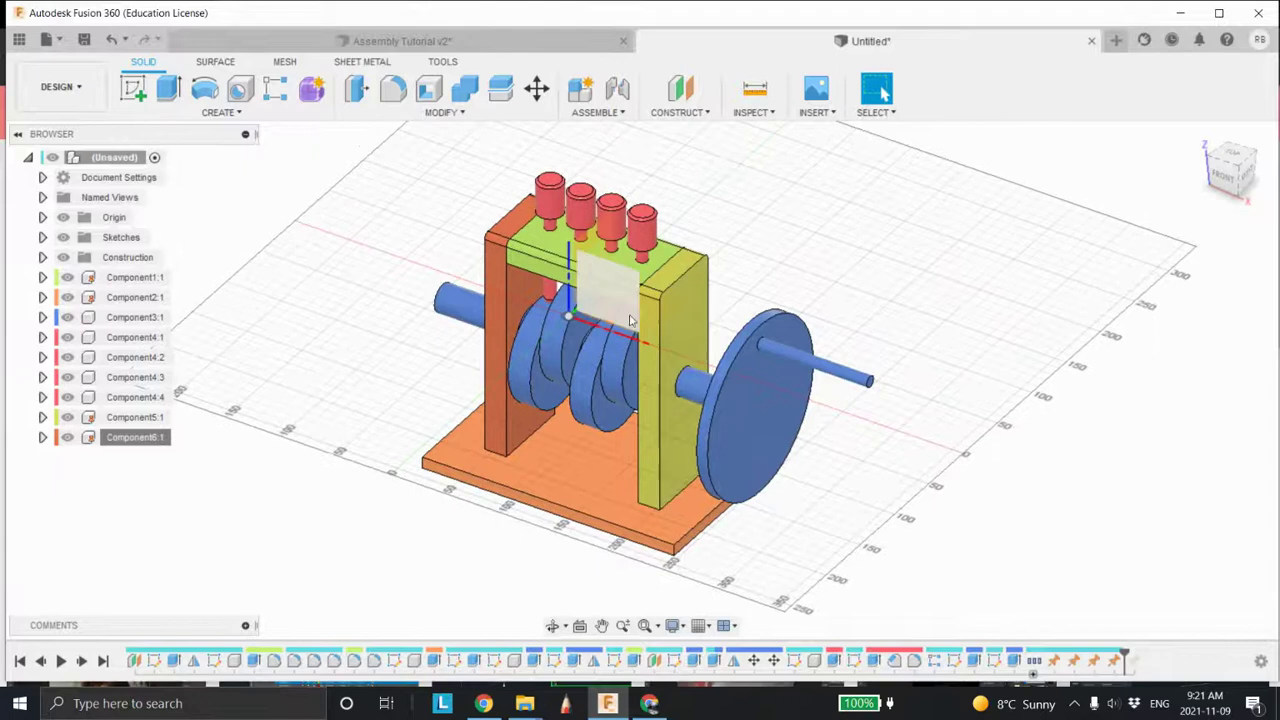
{"action": "left_click", "coordinate": [623, 116]}
{"action": "left_click", "coordinate": [606, 152]}
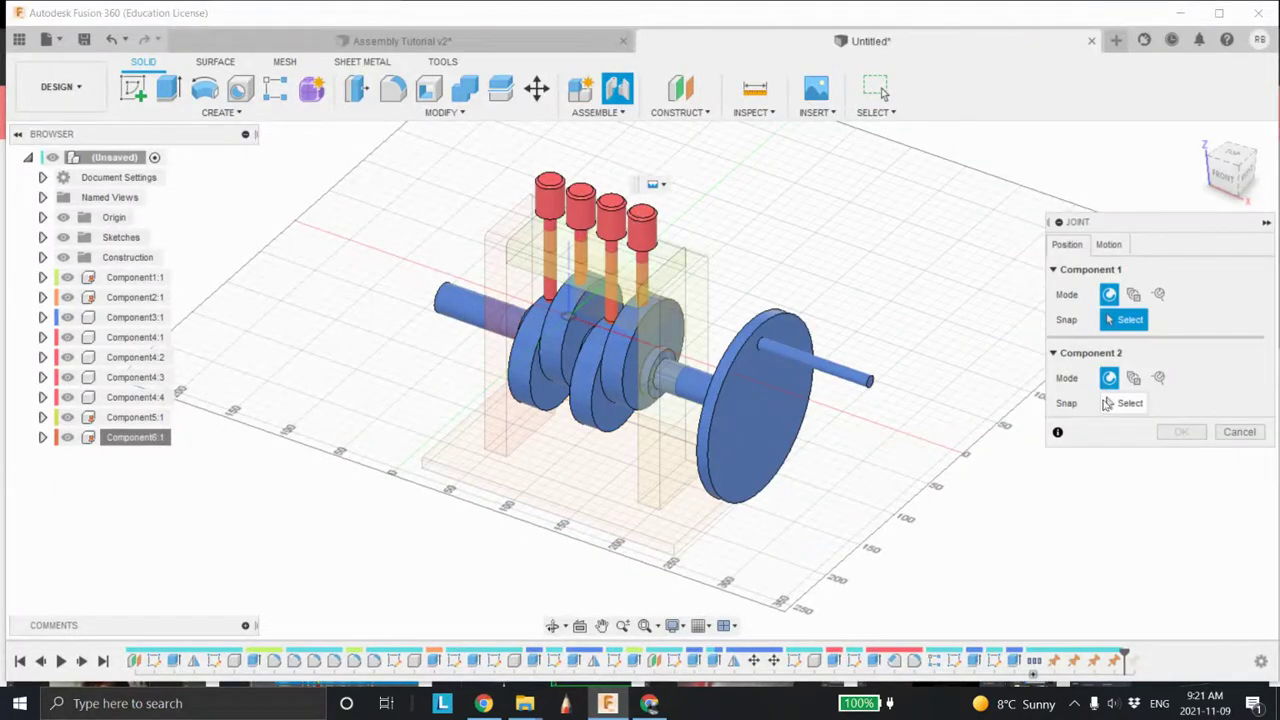
{"action": "left_click", "coordinate": [1108, 245]}
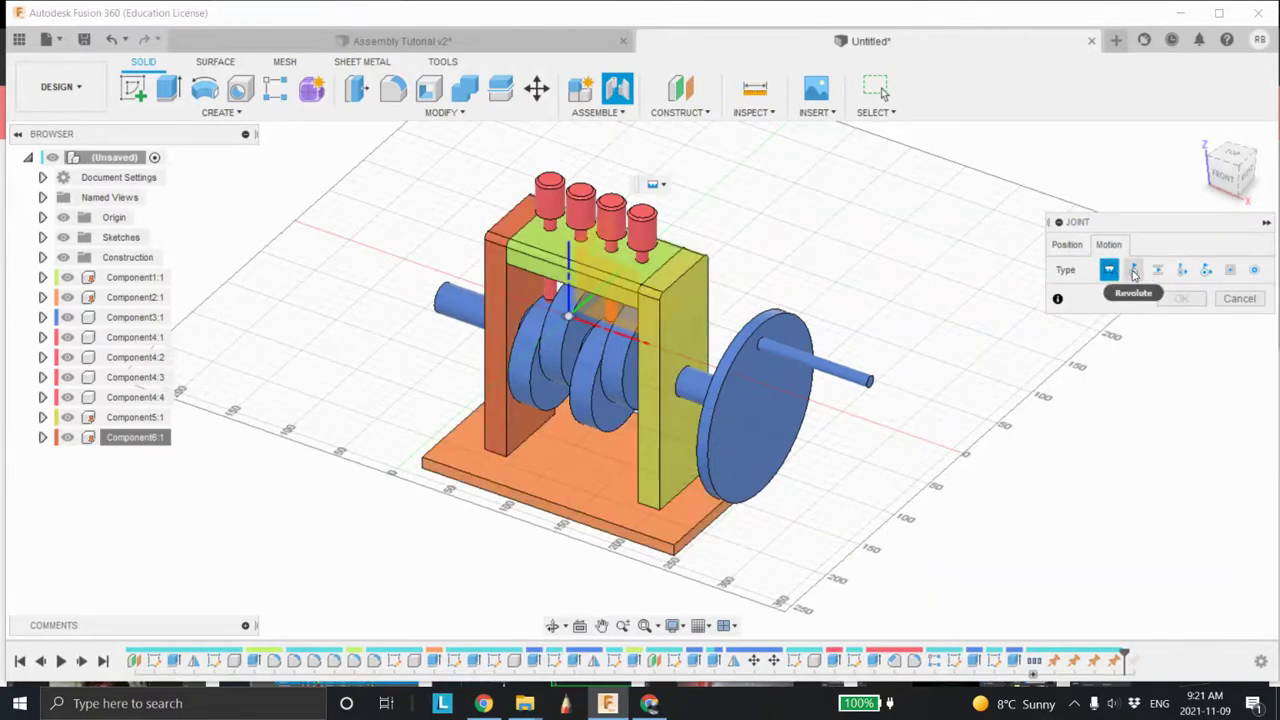
{"action": "left_click", "coordinate": [1135, 271]}
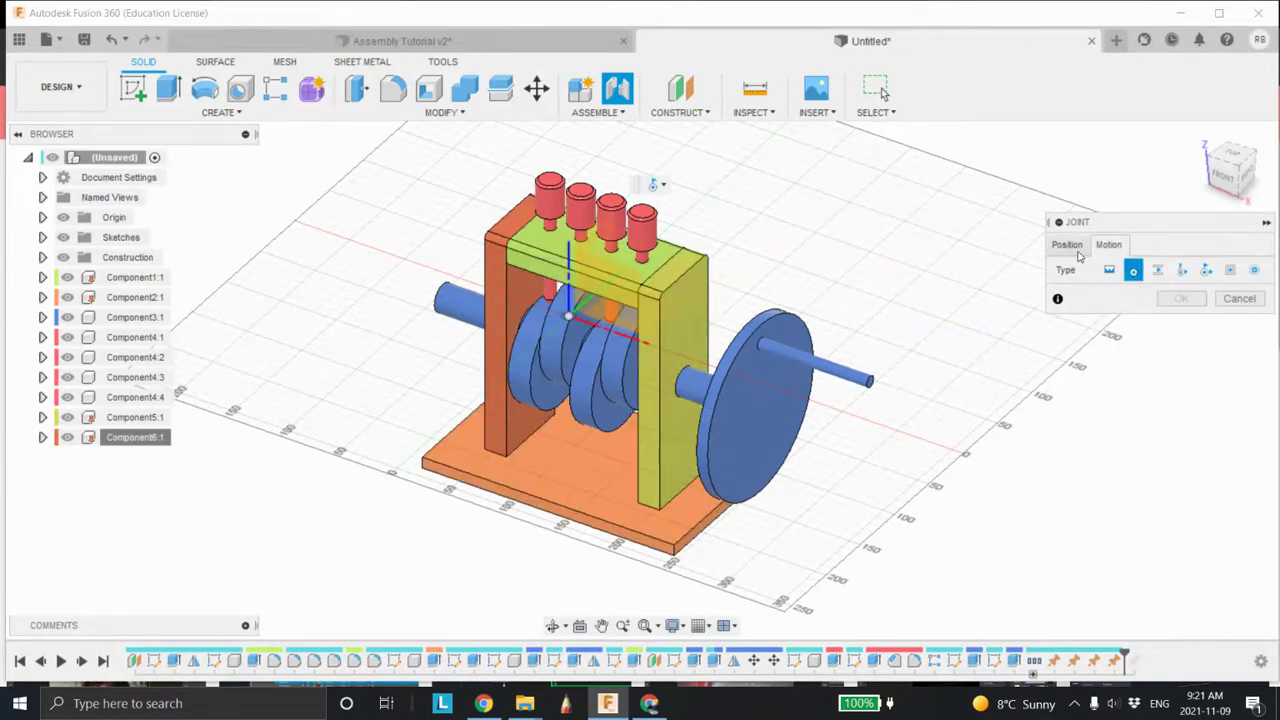
{"action": "left_click", "coordinate": [1067, 245]}
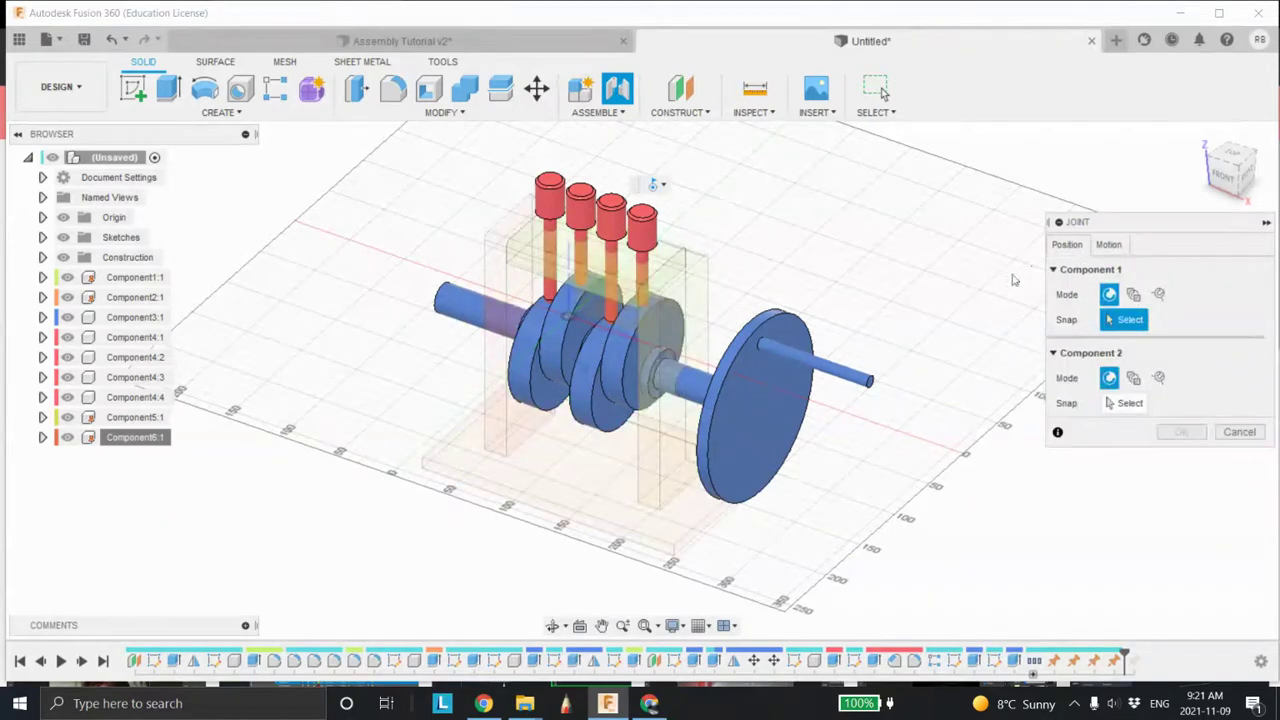
{"action": "left_click", "coordinate": [760, 418]}
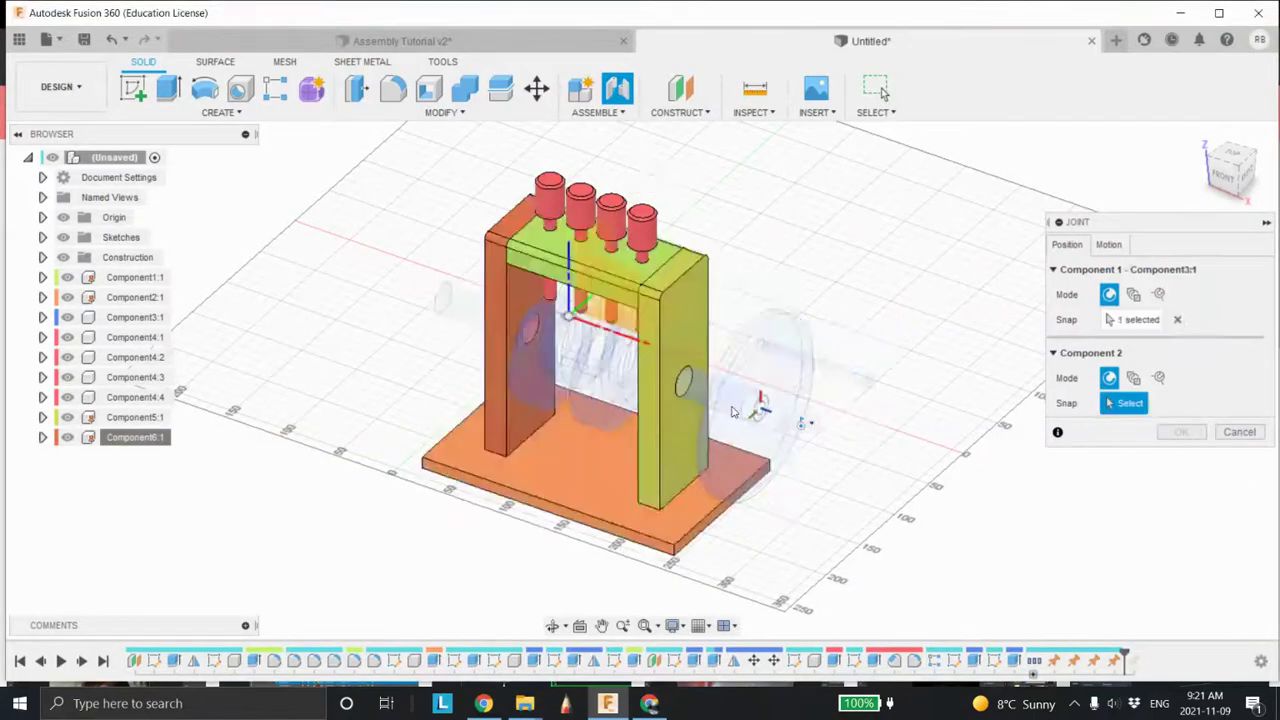
{"action": "left_click", "coordinate": [685, 388]}
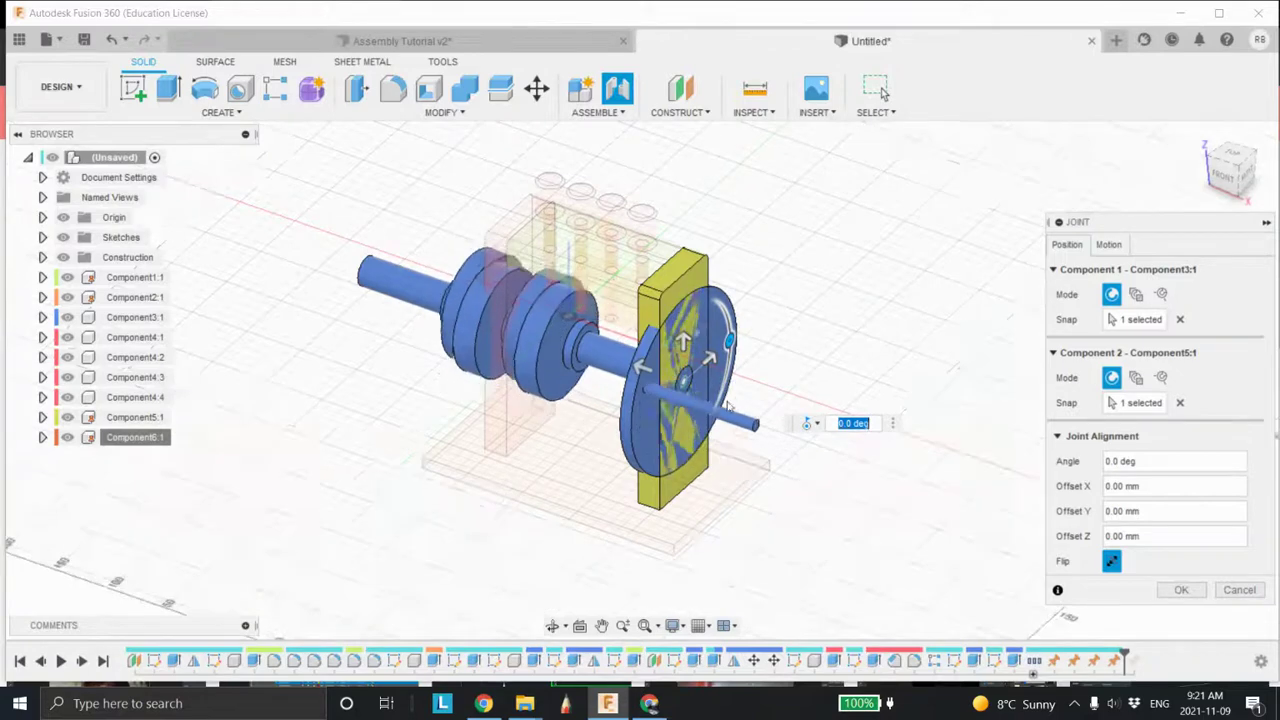
Set the crankshaft joint's Z offset to -70 mm, keep its rotation about the Z axis, and accept the joint.
{"action": "left_click_drag", "start_coordinate": [641, 366], "coordinate": [697, 387]}
{"action": "middle_click_drag", "start_coordinate": [741, 420], "coordinate": [700, 350], "text": "shift"}
{"action": "left_click_drag", "start_coordinate": [700, 350], "coordinate": [716, 349]}
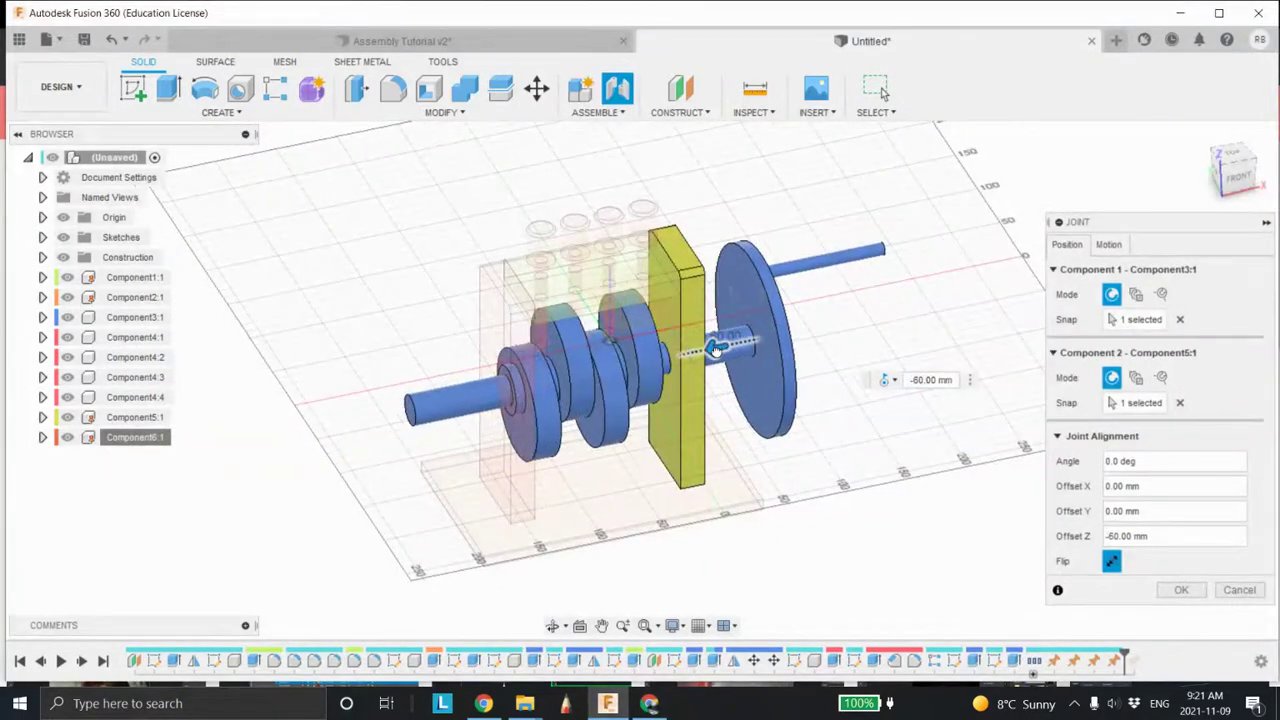
{"action": "scroll", "coordinate": [723, 394], "scroll_direction": "up", "scroll_amount": 3}
{"action": "middle_click_drag", "start_coordinate": [714, 383], "coordinate": [735, 318], "text": "shift"}
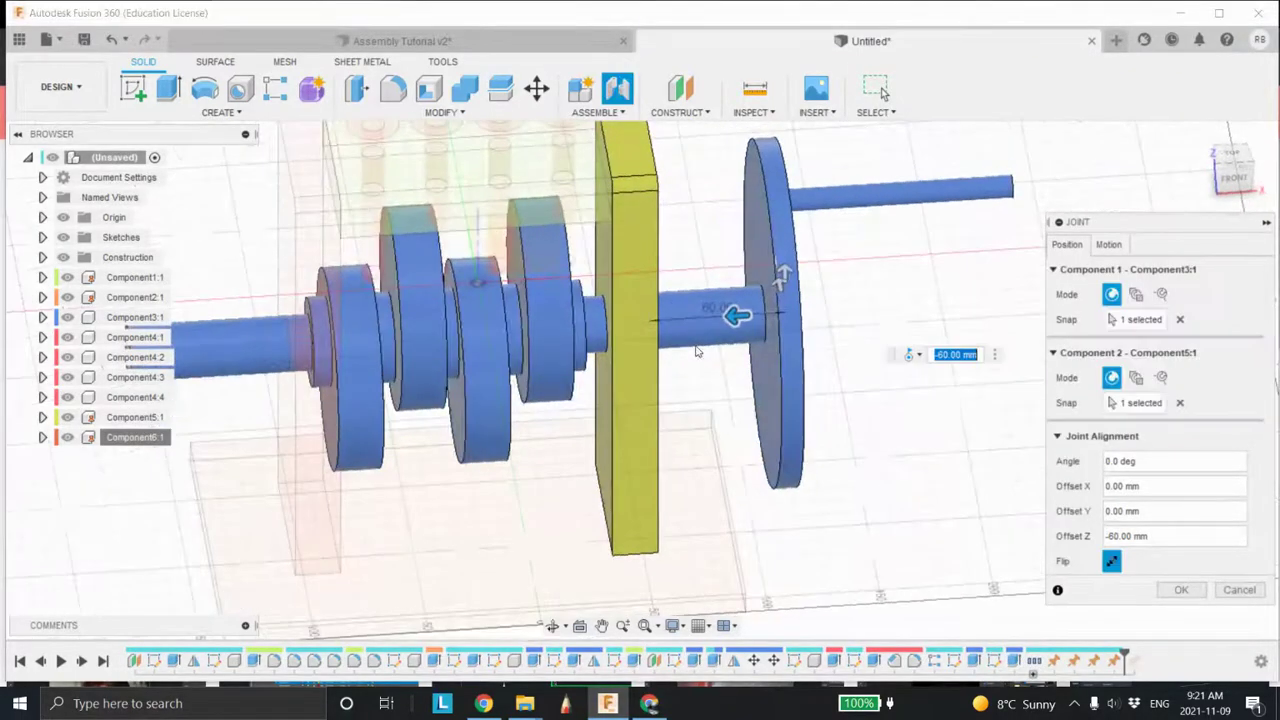
{"action": "left_click_drag", "start_coordinate": [737, 316], "coordinate": [750, 316]}
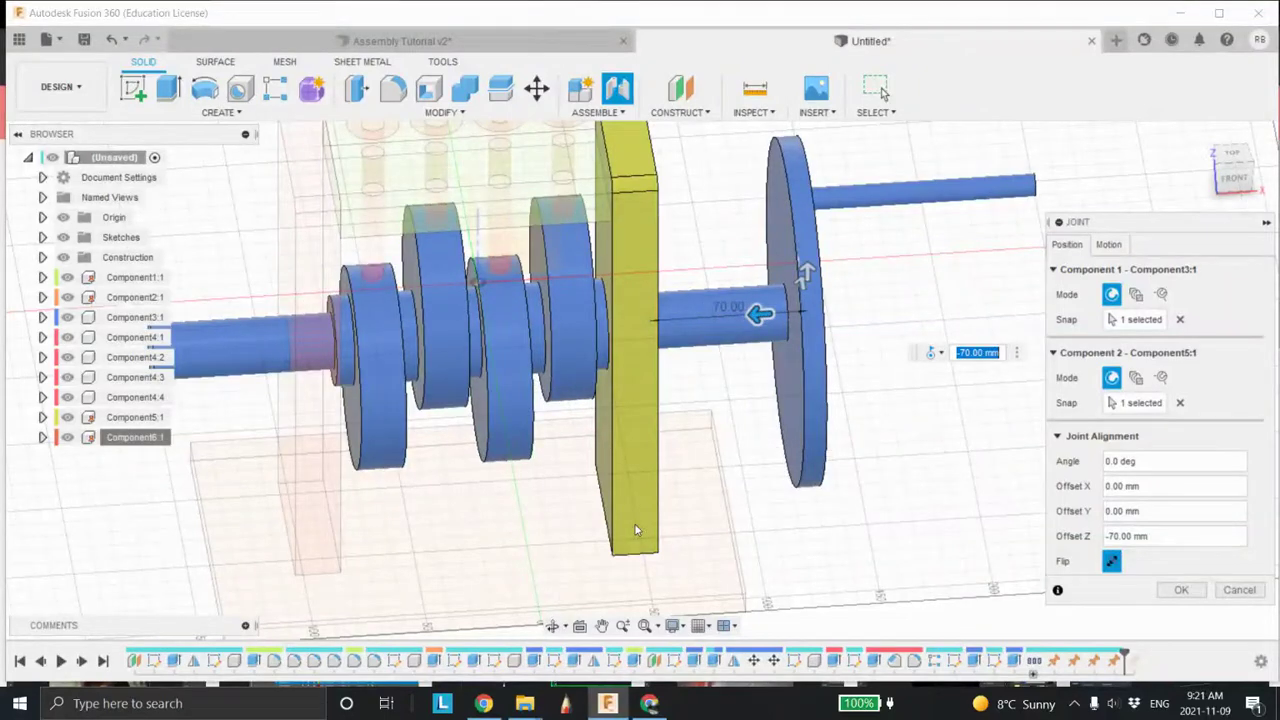
{"action": "middle_click_drag", "start_coordinate": [691, 495], "coordinate": [630, 500], "text": "shift"}
{"action": "left_click", "coordinate": [1108, 243]}
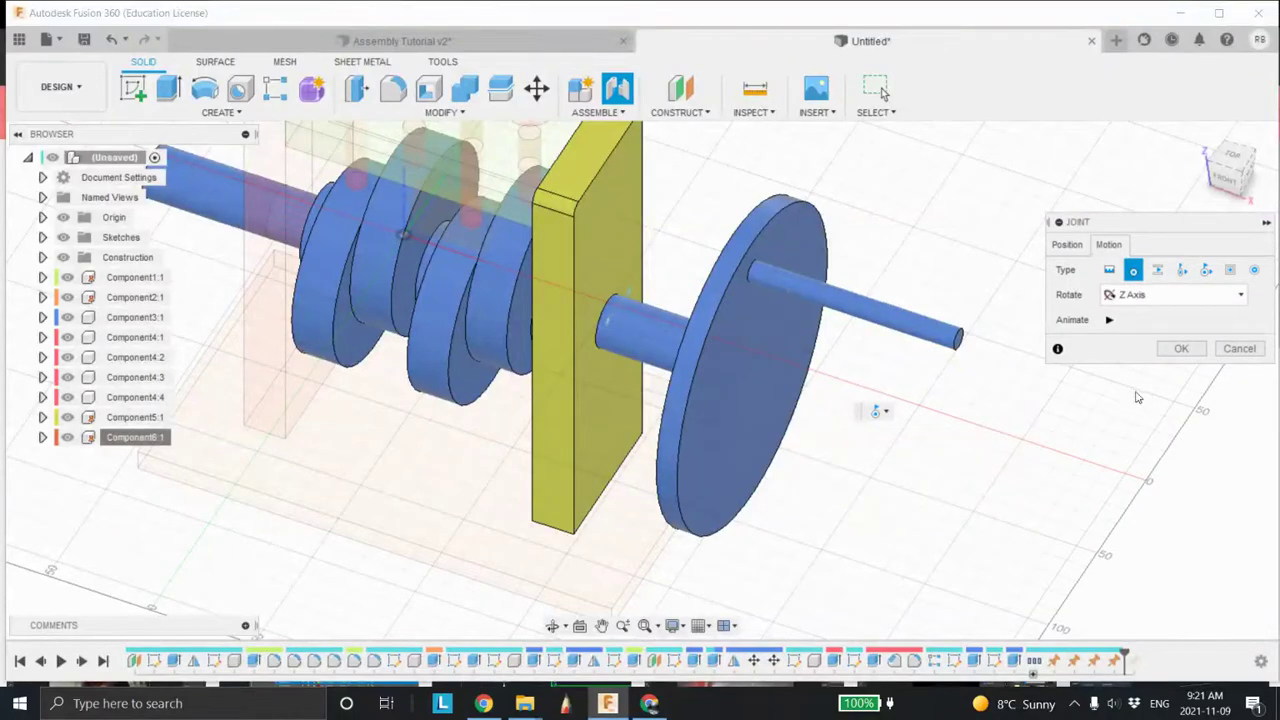
{"action": "left_click", "coordinate": [1178, 349]}
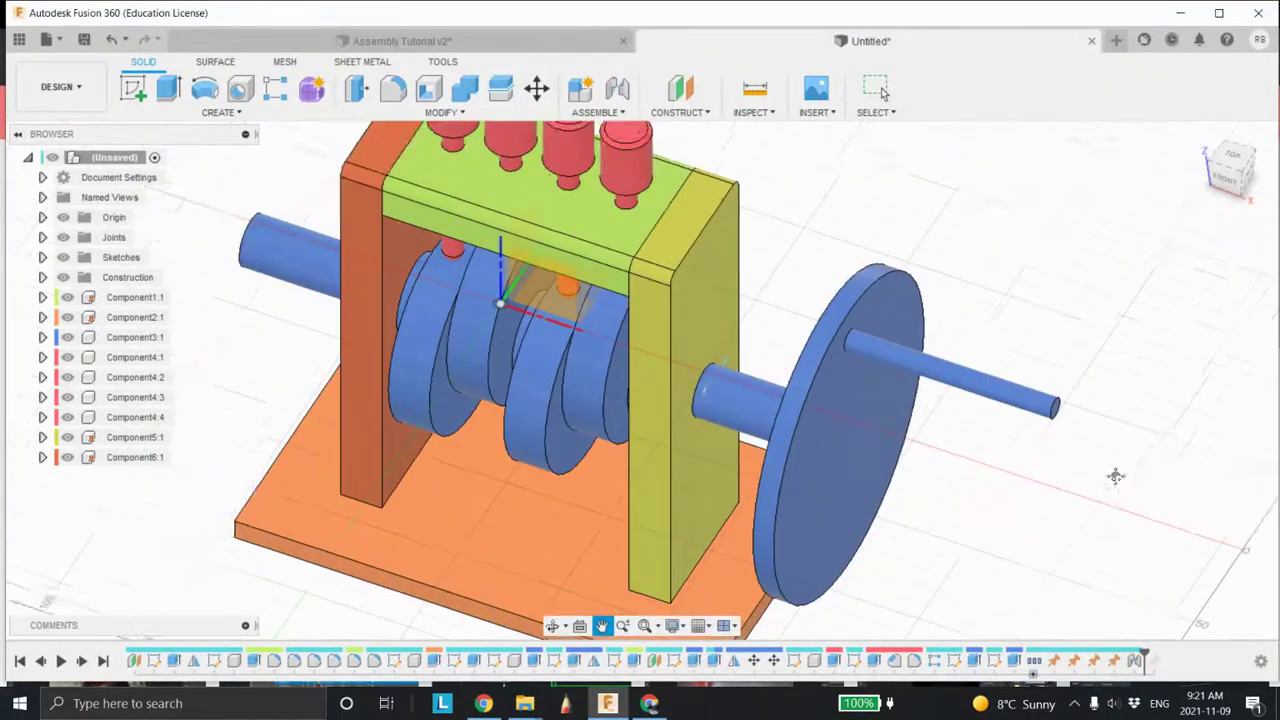
Test the crankshaft's rotation by driving the Rev1 joint to about 285 degrees, and leave without keeping the new position.
{"action": "scroll", "coordinate": [932, 371], "scroll_direction": "down", "scroll_amount": 2}
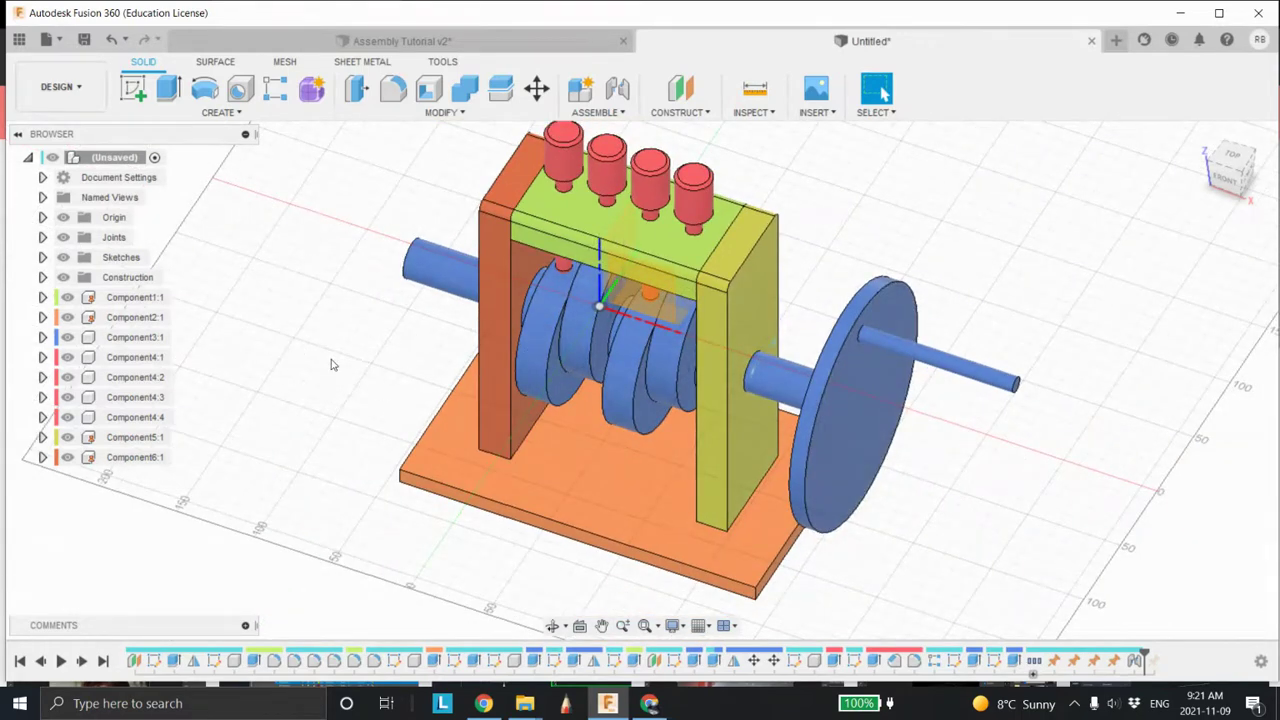
{"action": "right_click", "coordinate": [150, 337]}
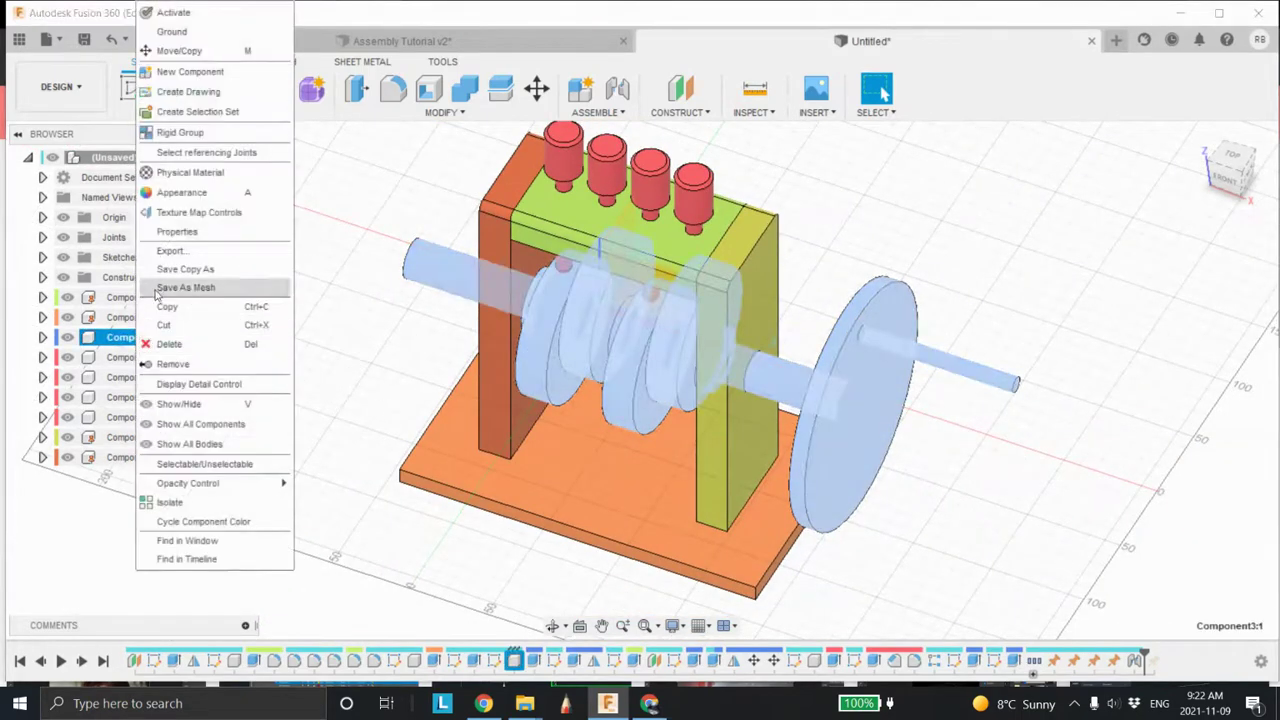
{"action": "left_click", "coordinate": [211, 256]}
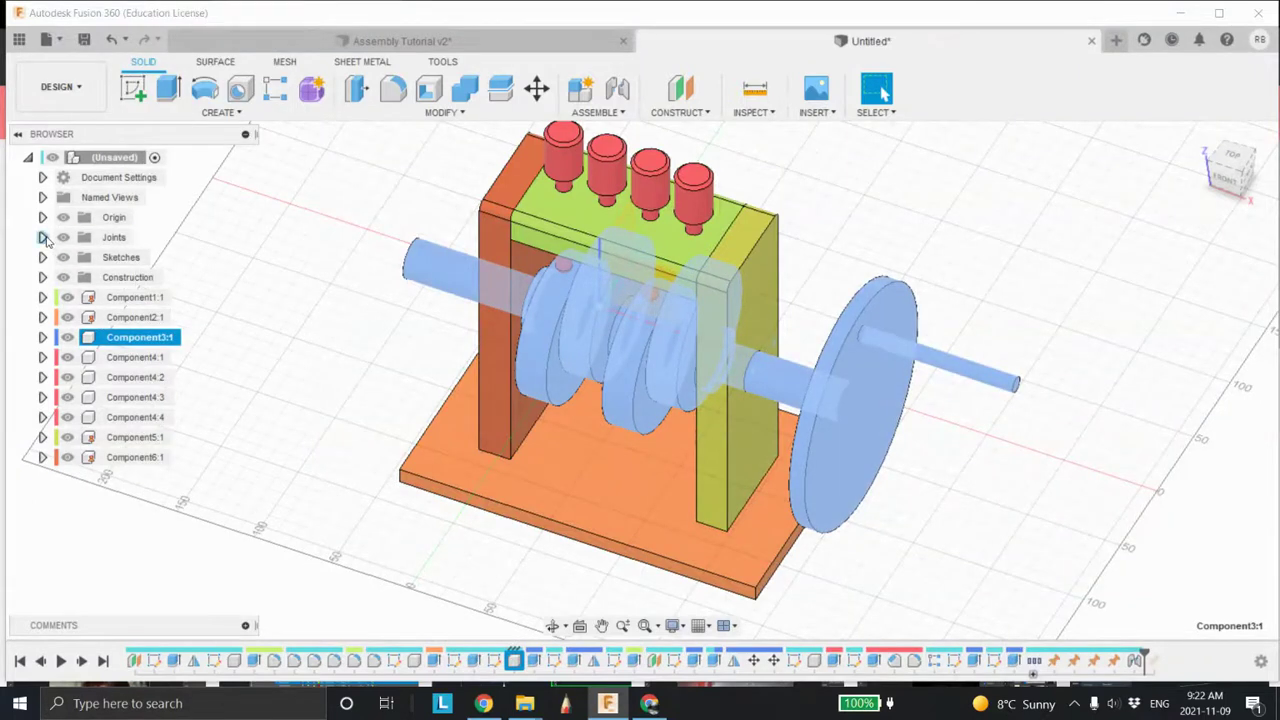
{"action": "left_click", "coordinate": [42, 237]}
{"action": "right_click", "coordinate": [120, 257]}
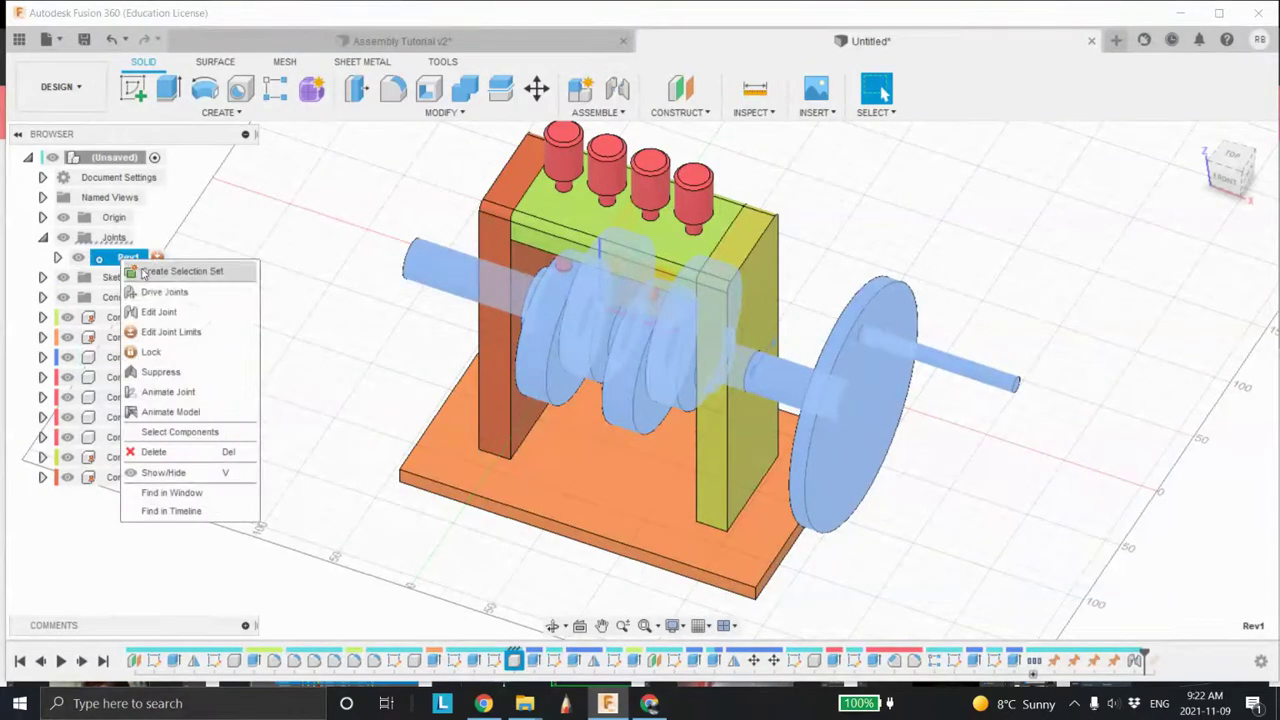
{"action": "left_click", "coordinate": [182, 297]}
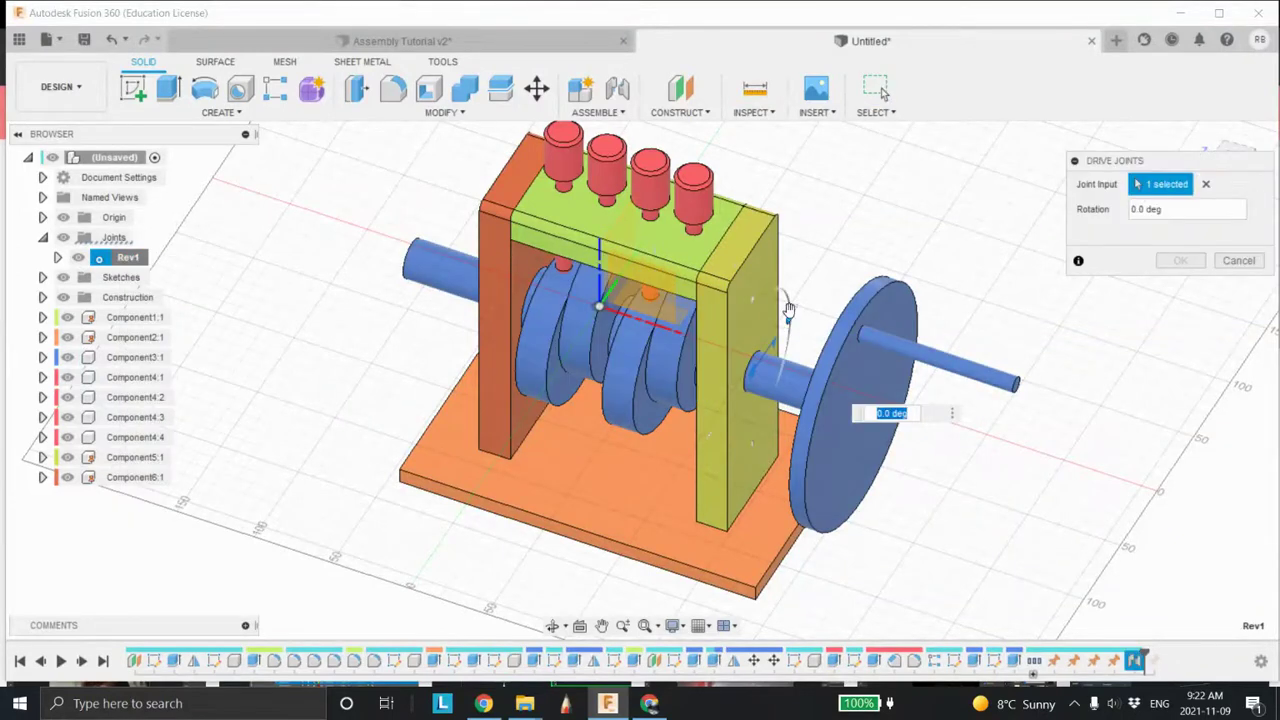
{"action": "left_click_drag", "start_coordinate": [790, 317], "coordinate": [769, 297]}
{"action": "middle_click_drag", "start_coordinate": [769, 297], "coordinate": [796, 236], "text": "shift"}
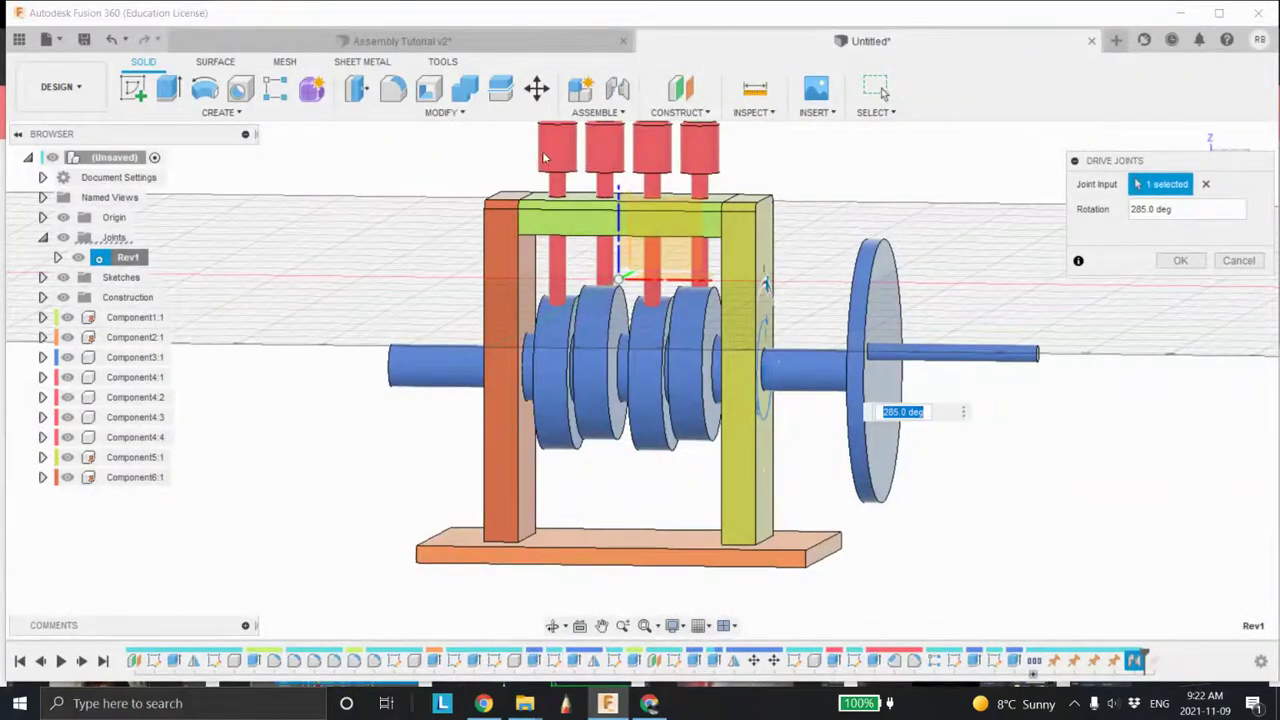
{"action": "middle_click_drag", "start_coordinate": [712, 218], "coordinate": [655, 266], "text": "shift"}
{"action": "mouse_move", "coordinate": [771, 297]}
{"action": "left_mouse_down"}
{"action": "mouse_move", "coordinate": [806, 313]}
{"action": "mouse_move", "coordinate": [719, 446]}
{"action": "mouse_move", "coordinate": [806, 333]}
{"action": "mouse_move", "coordinate": [722, 371]}
{"action": "mouse_move", "coordinate": [753, 310]}
{"action": "left_mouse_up"}
{"action": "left_click", "coordinate": [1243, 263]}
Join the underside of the first plunger's head, Component4:1, to its hole in the top block with a slider joint along the Z axis.
{"action": "mouse_move", "coordinate": [907, 288]}
{"action": "middle_mouse_down"}
{"action": "mouse_move", "coordinate": [841, 309]}
{"action": "mouse_move", "coordinate": [900, 305]}
{"action": "middle_mouse_up"}
{"action": "scroll", "coordinate": [649, 275], "scroll_direction": "up", "scroll_amount": 3}
{"action": "scroll", "coordinate": [649, 280], "scroll_direction": "down", "scroll_amount": 2}
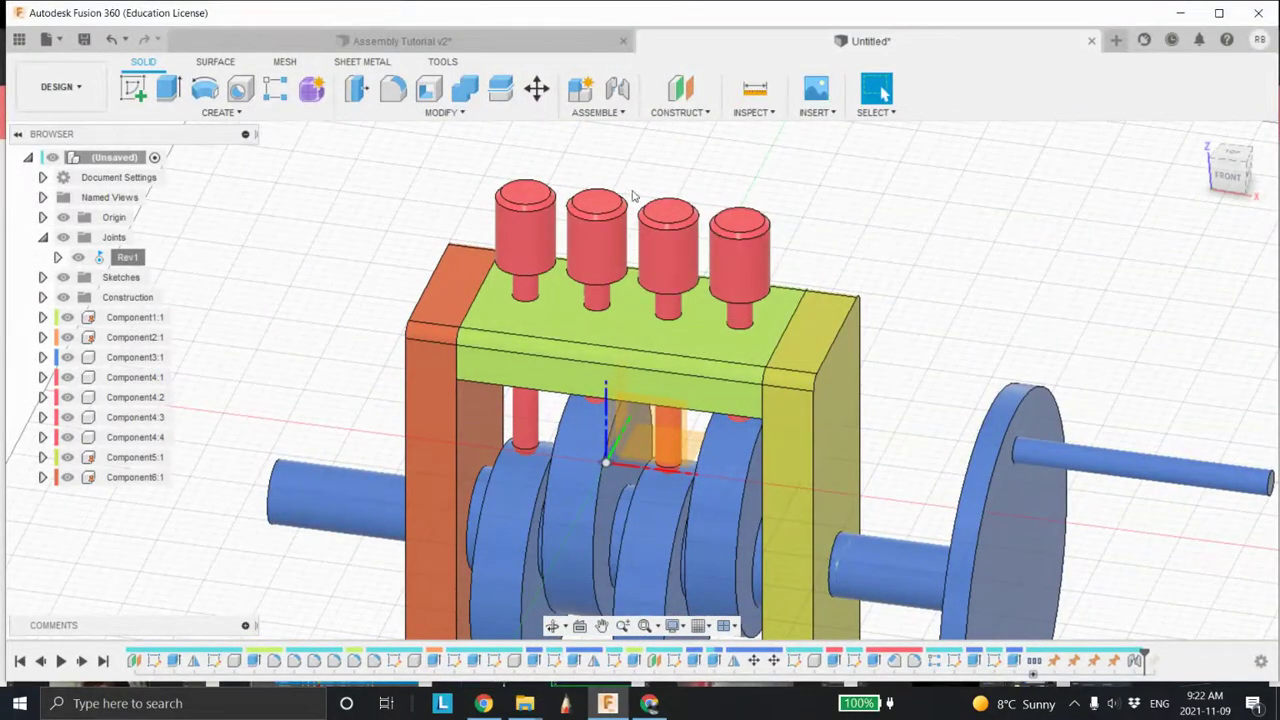
{"action": "left_click", "coordinate": [620, 113]}
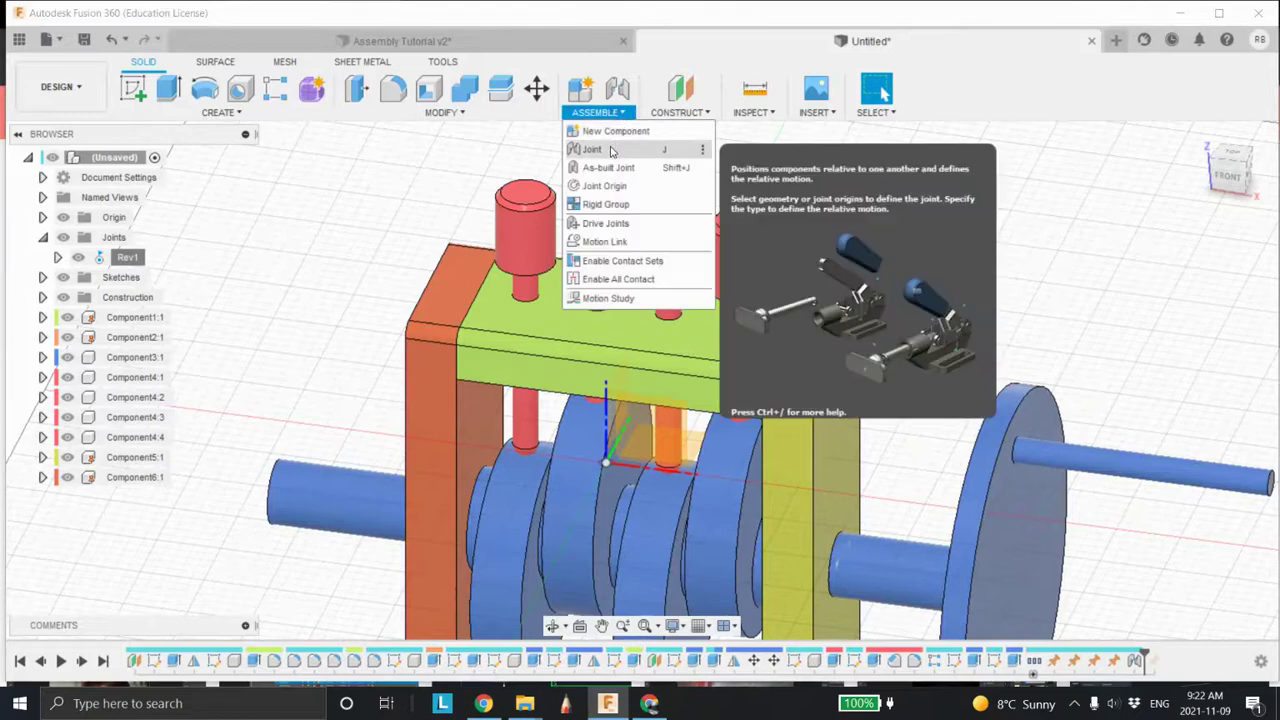
{"action": "left_click", "coordinate": [612, 150]}
{"action": "scroll", "coordinate": [557, 262], "scroll_direction": "up", "scroll_amount": 2}
{"action": "middle_click_drag", "start_coordinate": [554, 283], "coordinate": [515, 260], "text": "shift"}
{"action": "left_click", "coordinate": [518, 208]}
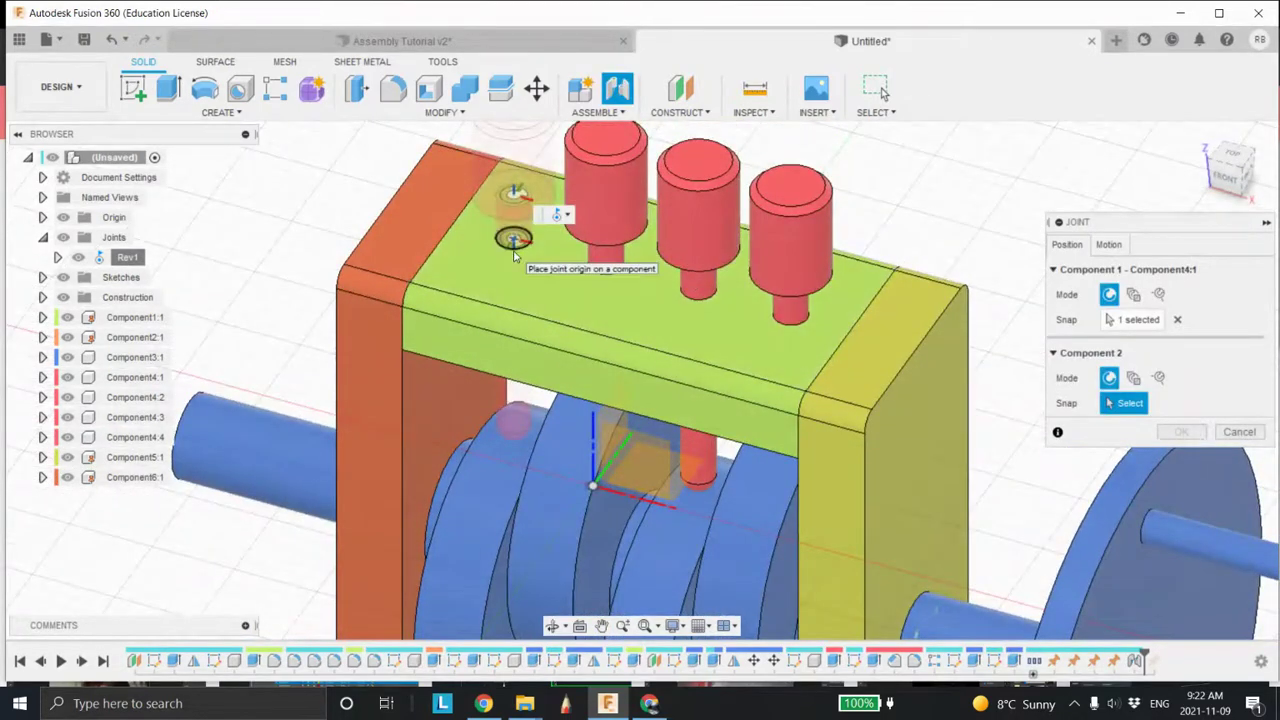
{"action": "left_click", "coordinate": [514, 258]}
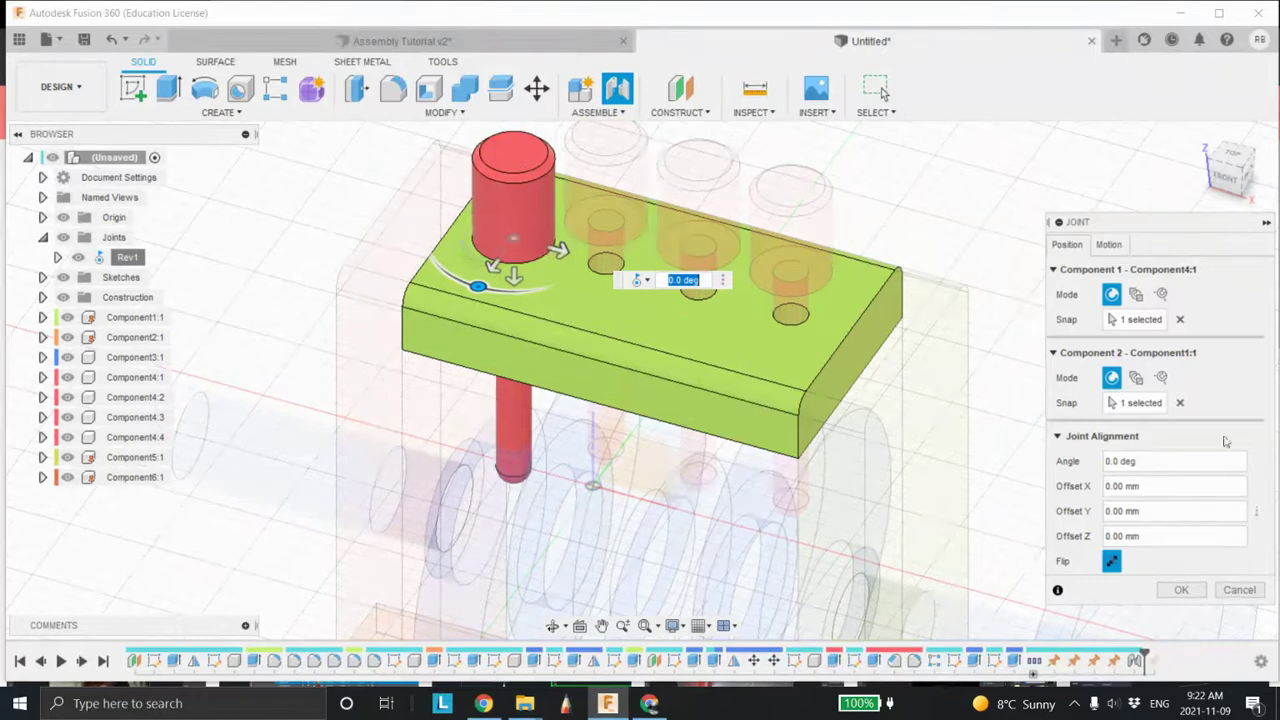
{"action": "left_click", "coordinate": [1108, 245]}
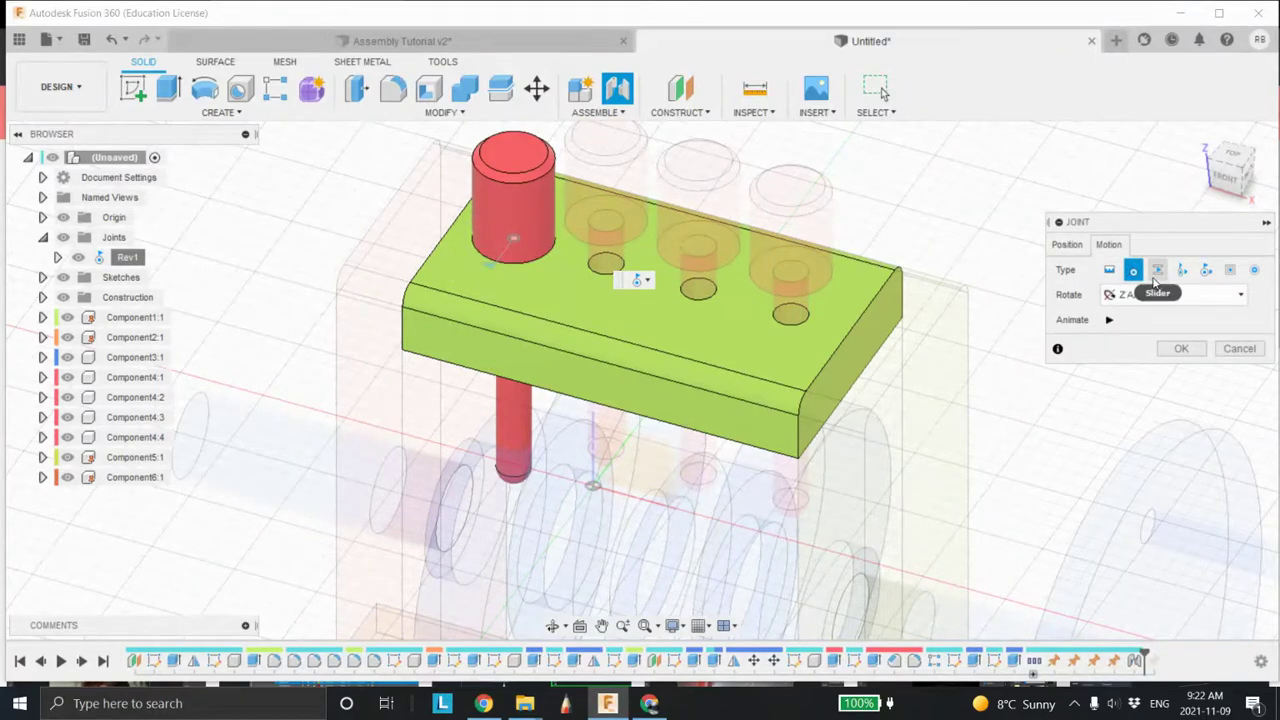
{"action": "left_click", "coordinate": [1158, 272]}
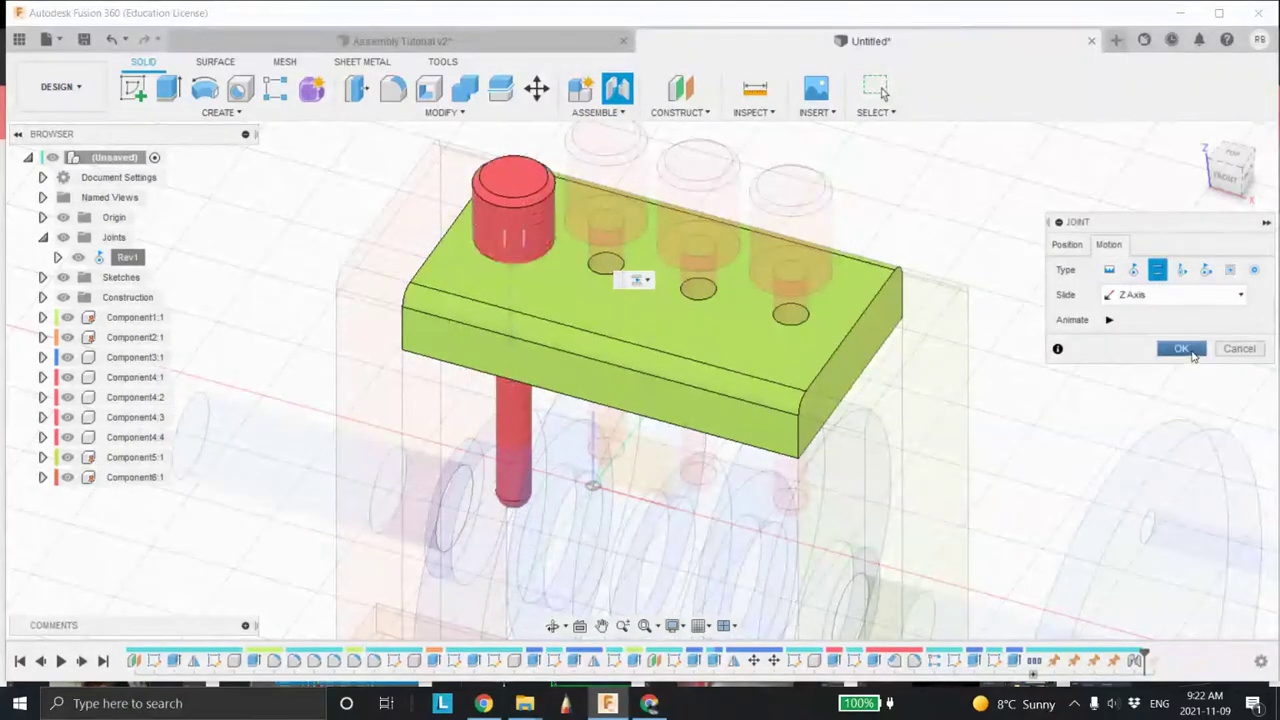
{"action": "left_click", "coordinate": [1181, 348]}
Add a slider joint between the second plunger, Component4:2, and its hole in the top block.
{"action": "scroll", "coordinate": [814, 360], "scroll_direction": "up", "scroll_amount": 3}
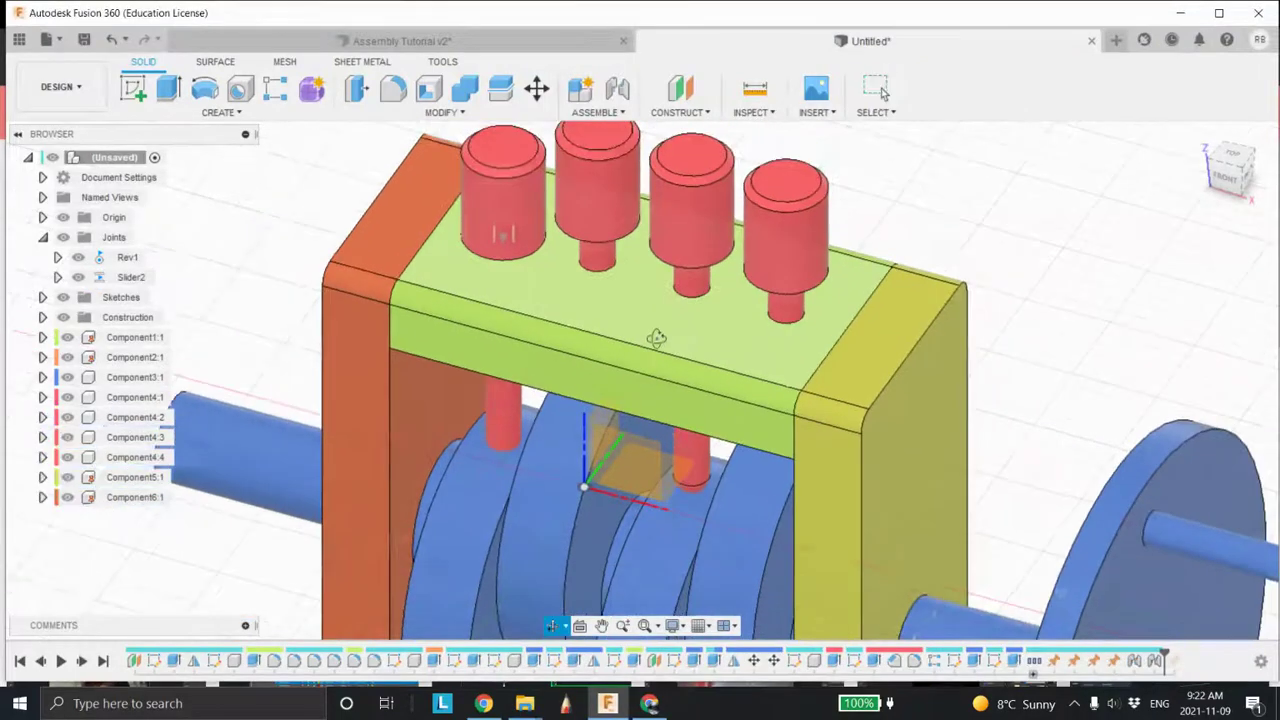
{"action": "middle_click_drag", "start_coordinate": [665, 328], "coordinate": [570, 190], "text": "shift"}
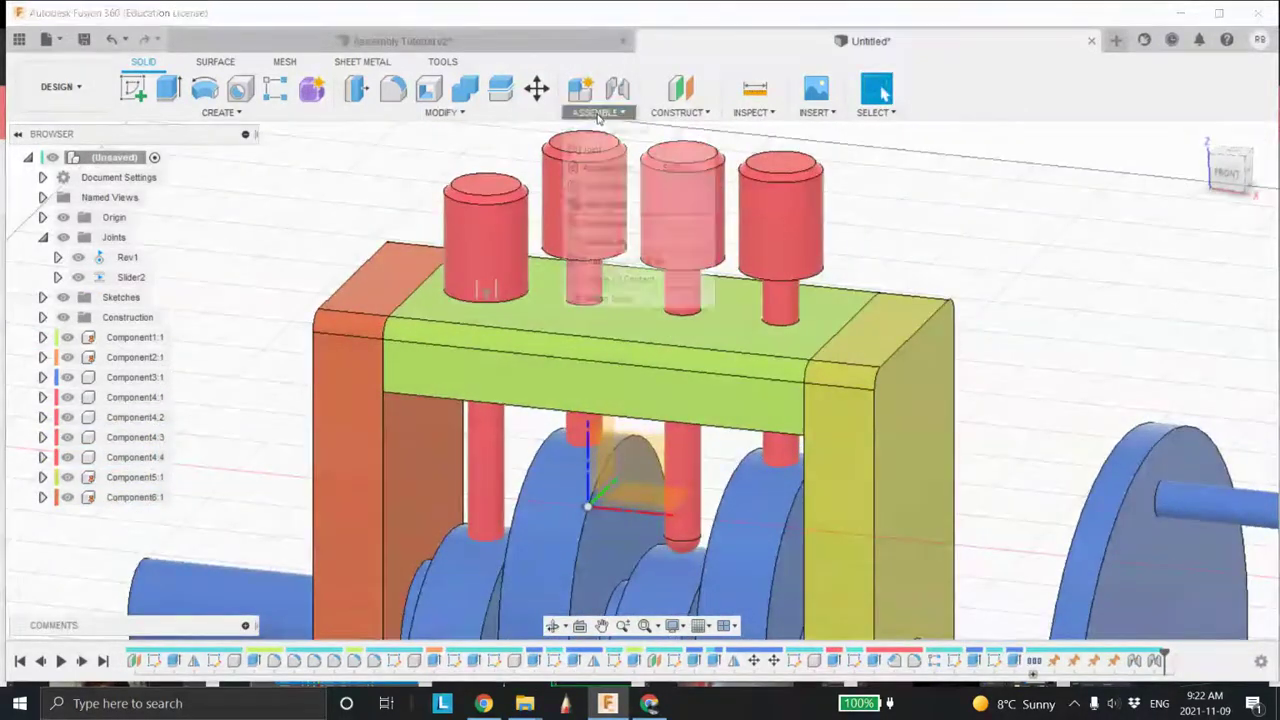
{"action": "left_click", "coordinate": [597, 112]}
{"action": "left_click", "coordinate": [612, 157]}
{"action": "scroll", "coordinate": [633, 298], "scroll_direction": "up", "scroll_amount": 3}
{"action": "middle_click_drag", "start_coordinate": [633, 298], "coordinate": [586, 241], "text": "shift"}
{"action": "left_click", "coordinate": [564, 278]}
{"action": "left_click", "coordinate": [589, 147]}
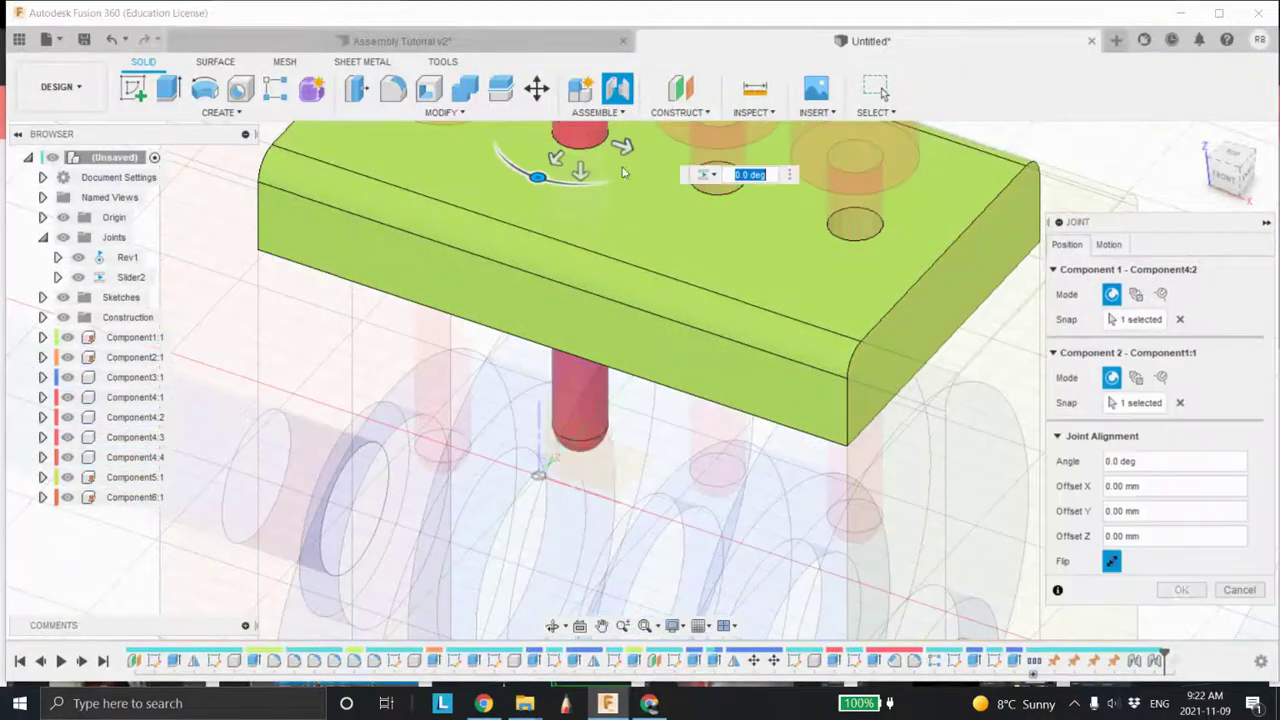
{"action": "left_click", "coordinate": [1180, 348]}
Join the third plunger, Component4:3, to its hole in the top block with a slider joint along the Z axis.
{"action": "middle_click_drag", "start_coordinate": [1180, 348], "coordinate": [569, 240], "text": "shift"}
{"action": "left_click", "coordinate": [612, 112]}
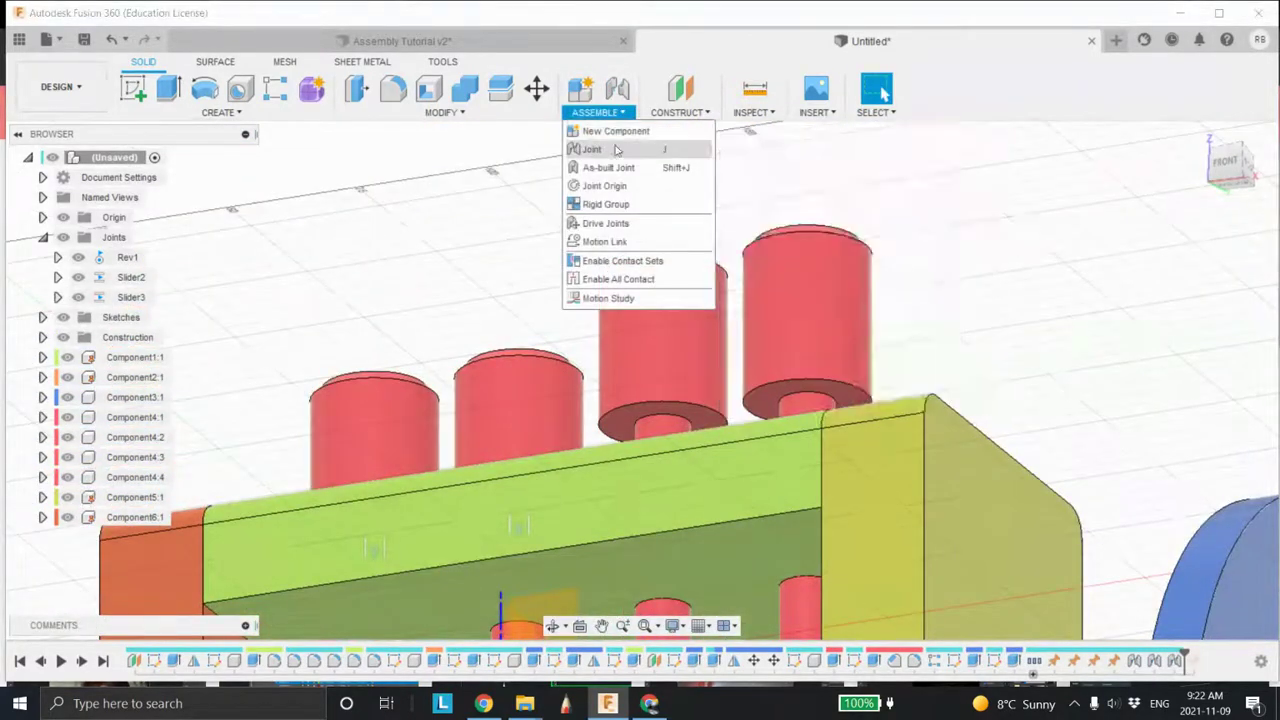
{"action": "left_click", "coordinate": [615, 147]}
{"action": "left_click", "coordinate": [675, 418]}
{"action": "middle_click_drag", "start_coordinate": [703, 406], "coordinate": [680, 492], "text": "shift"}
{"action": "left_click", "coordinate": [673, 440]}
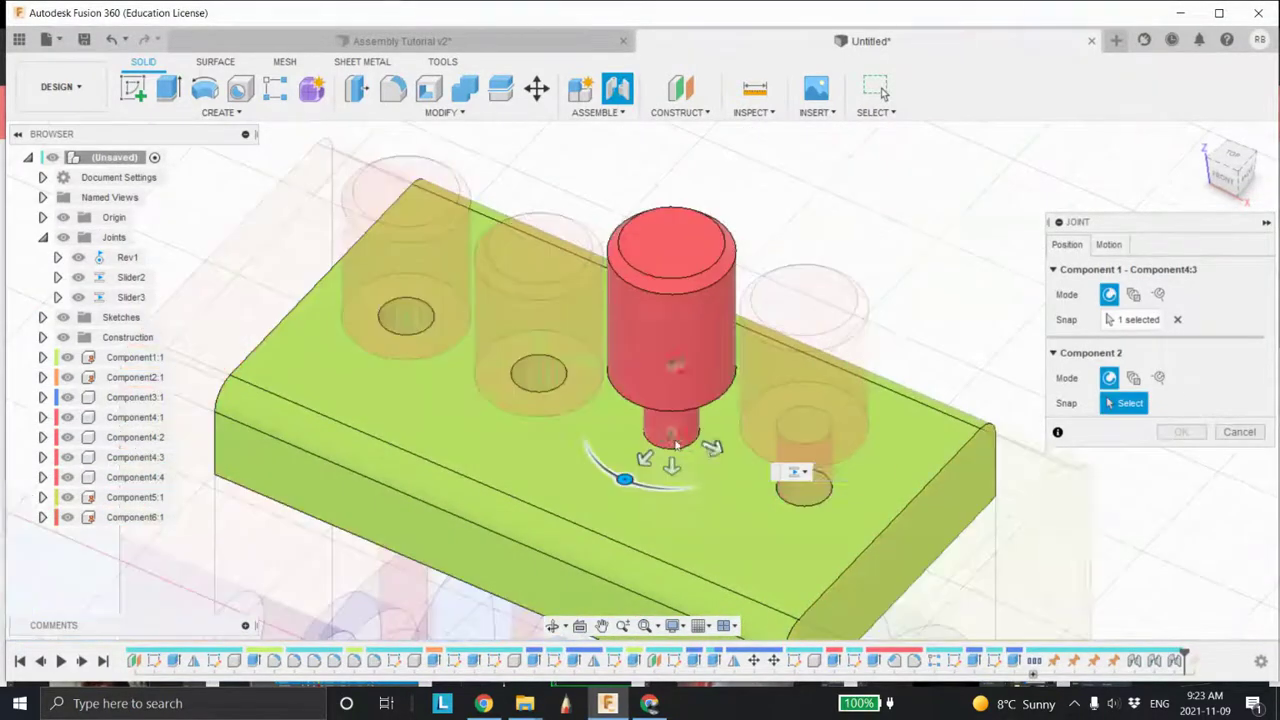
{"action": "left_click", "coordinate": [1124, 245]}
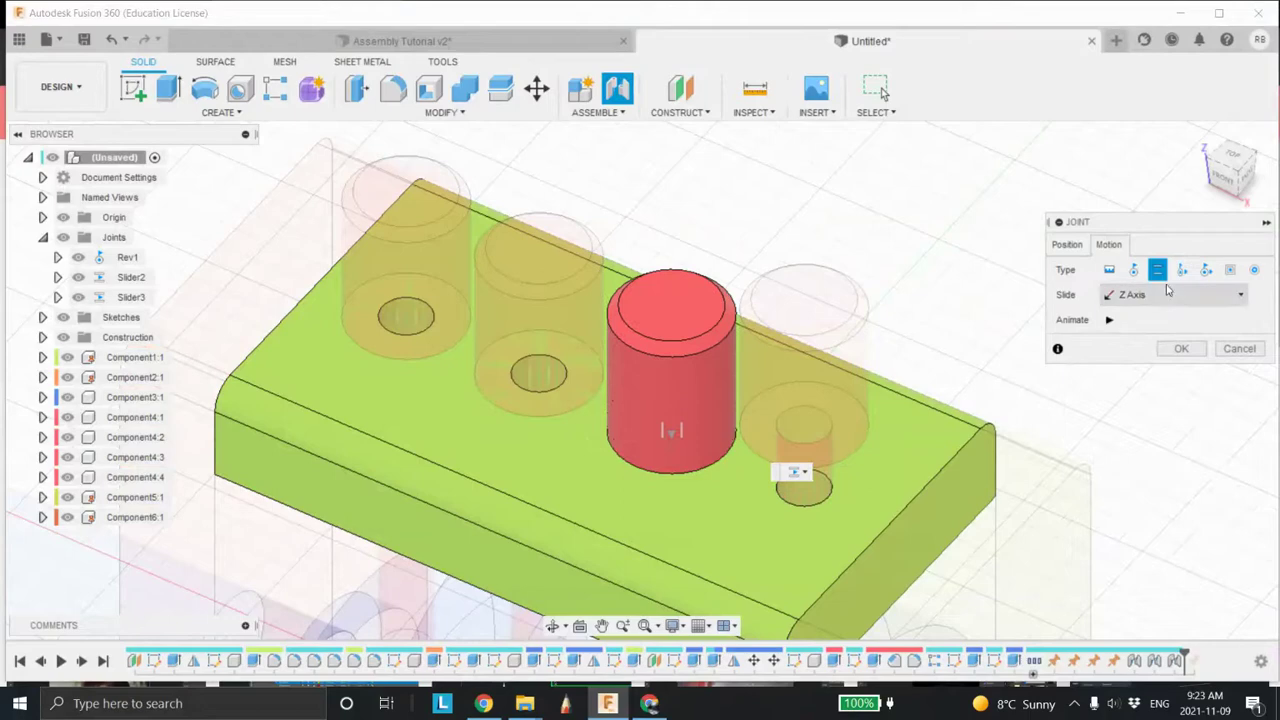
{"action": "left_click", "coordinate": [1181, 348]}
{"action": "middle_click_drag", "start_coordinate": [905, 440], "coordinate": [843, 238], "text": "shift"}
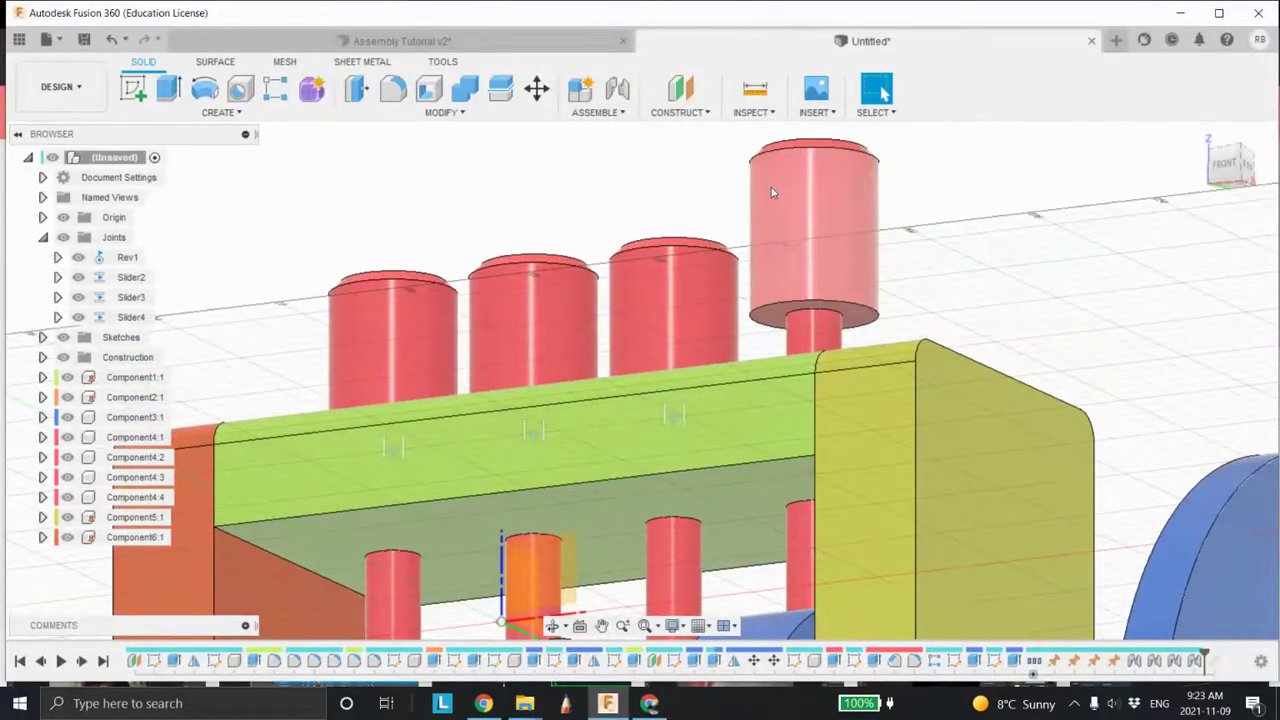
{"action": "middle_click_drag", "start_coordinate": [671, 151], "coordinate": [668, 372], "text": "shift"}
{"action": "middle_click_drag", "start_coordinate": [734, 460], "coordinate": [714, 380], "text": "shift"}
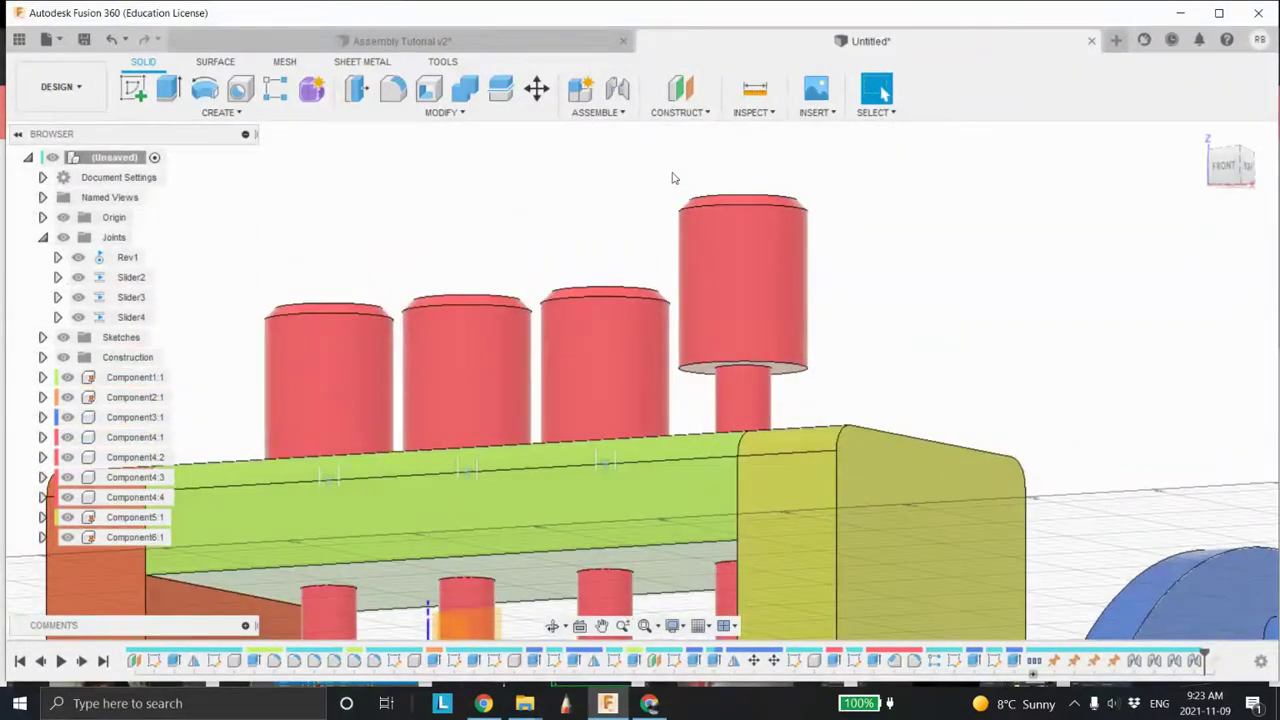
{"action": "left_click", "coordinate": [621, 117]}
{"action": "left_click", "coordinate": [640, 152]}
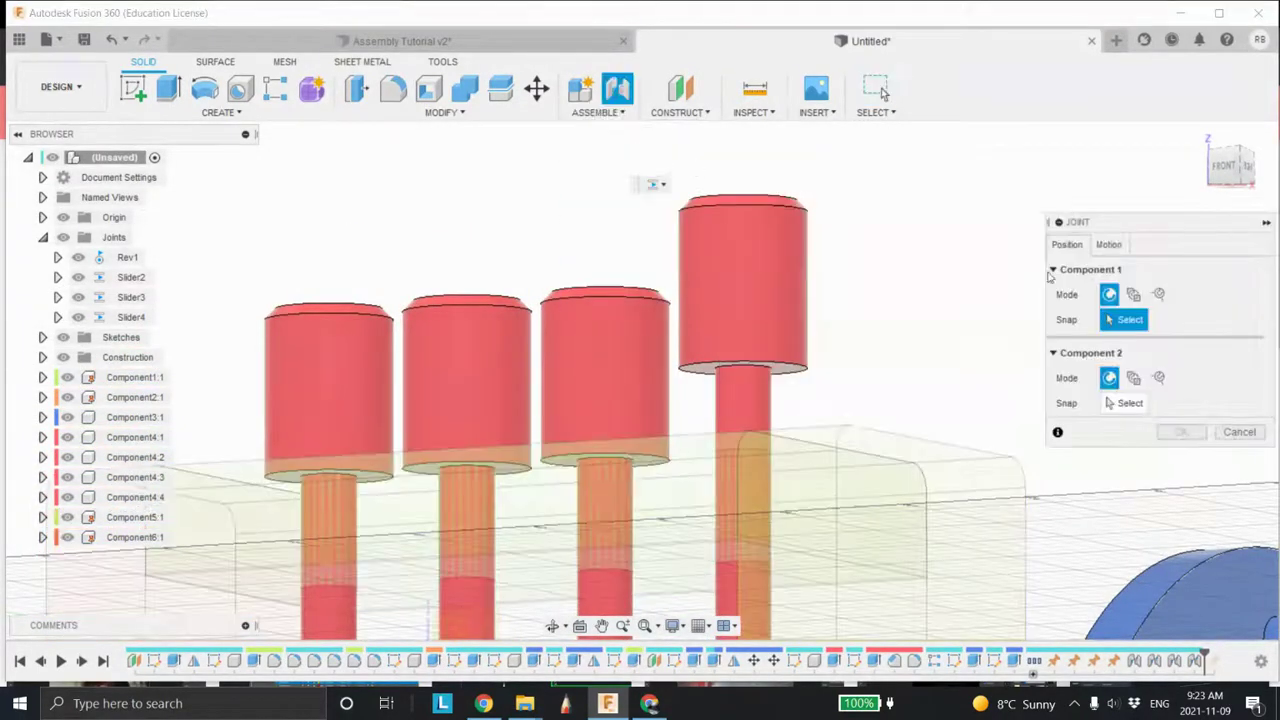
{"action": "left_click", "coordinate": [1116, 245]}
{"action": "middle_click_drag", "start_coordinate": [891, 318], "coordinate": [886, 361], "text": "shift"}
{"action": "left_click", "coordinate": [1257, 301]}
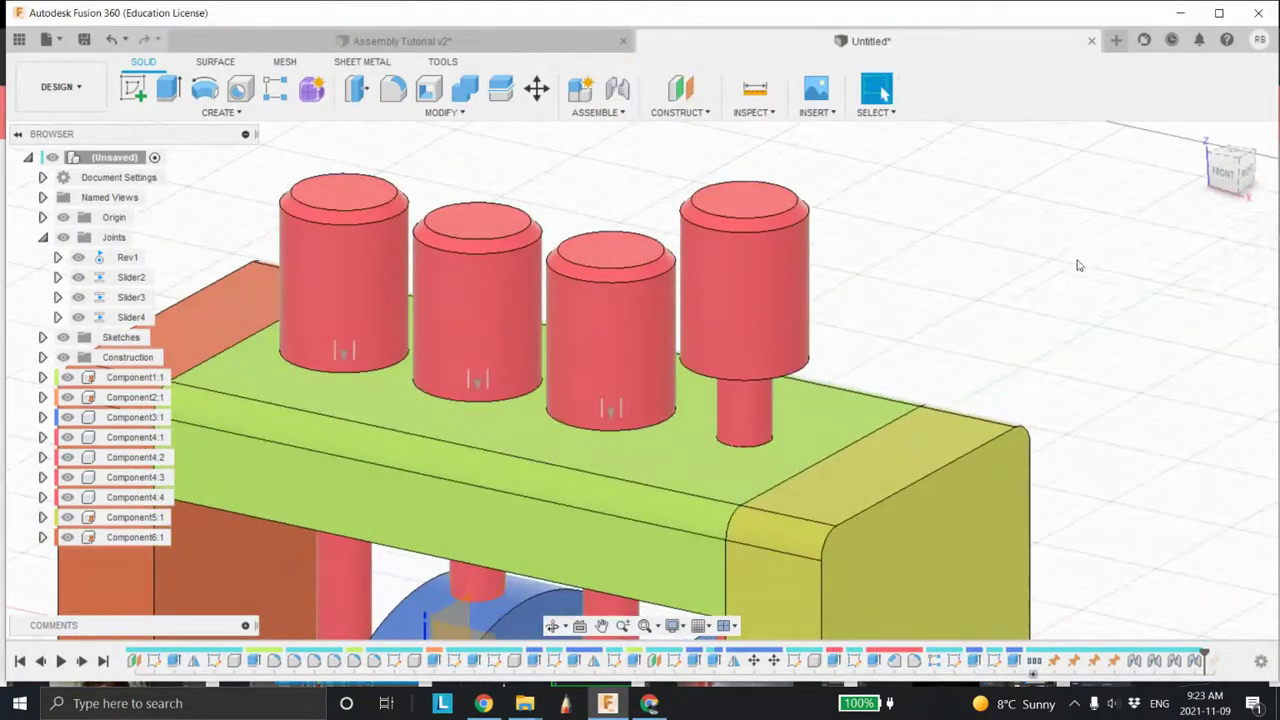
Join the underside of the fourth plunger's head, Component4:4, to its hole in the top block with a slider joint.
{"action": "left_click", "coordinate": [625, 116]}
{"action": "left_click", "coordinate": [600, 152]}
{"action": "middle_click_drag", "start_coordinate": [838, 309], "coordinate": [706, 177], "text": "shift"}
{"action": "left_click", "coordinate": [762, 378]}
{"action": "left_click", "coordinate": [707, 263]}
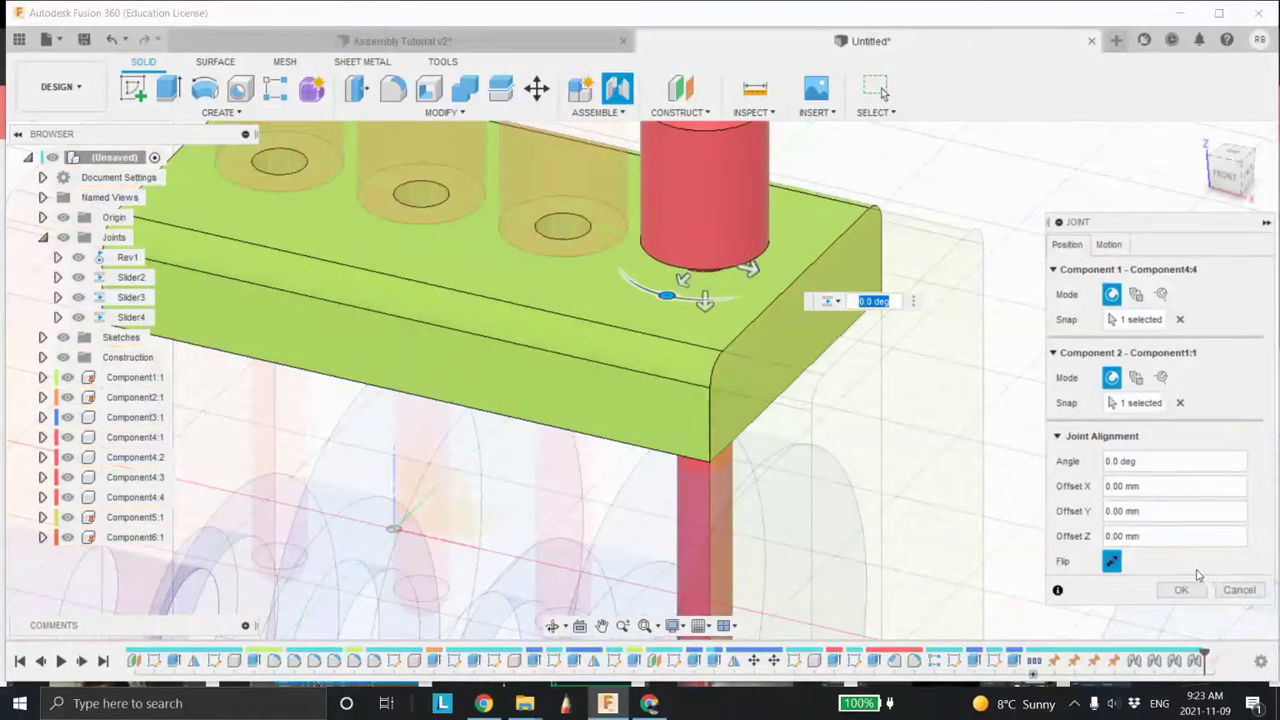
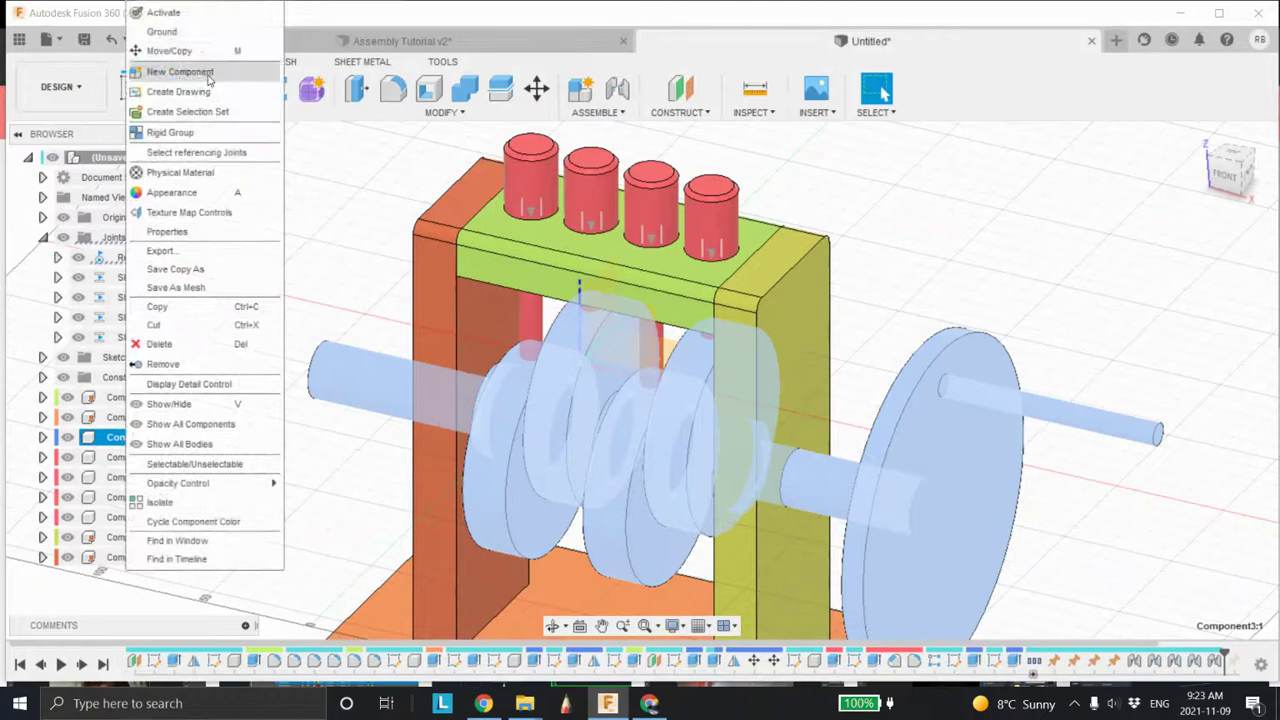
Check the crankshaft against the plungers by driving the Rev1 joint to 120 degrees, and cancel without keeping the rotation.
{"action": "left_click", "coordinate": [304, 218]}
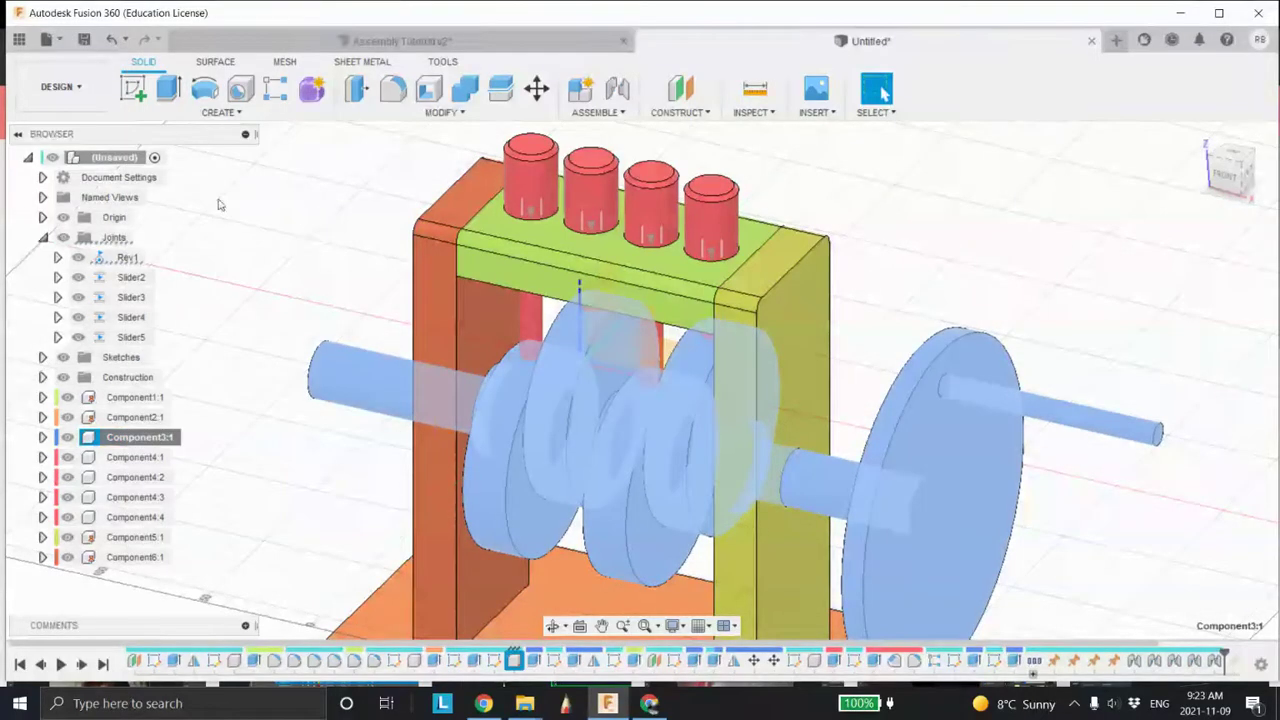
{"action": "right_click", "coordinate": [128, 259]}
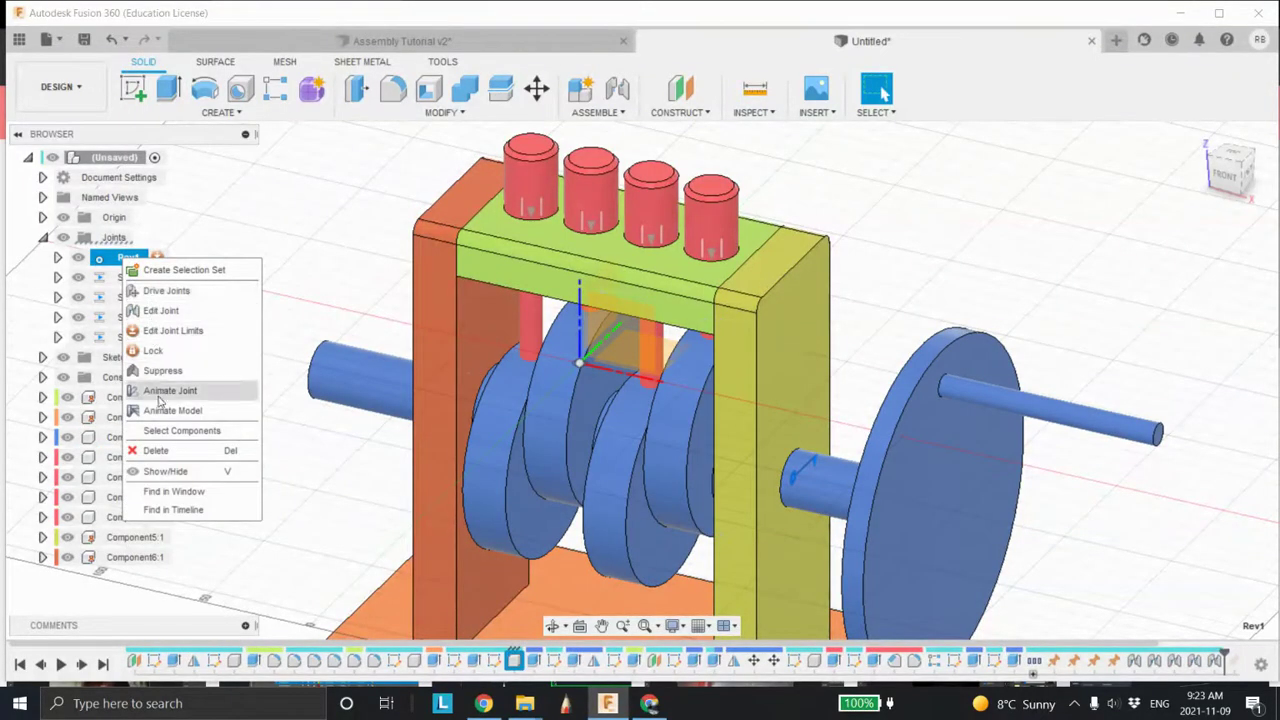
{"action": "left_click", "coordinate": [166, 290]}
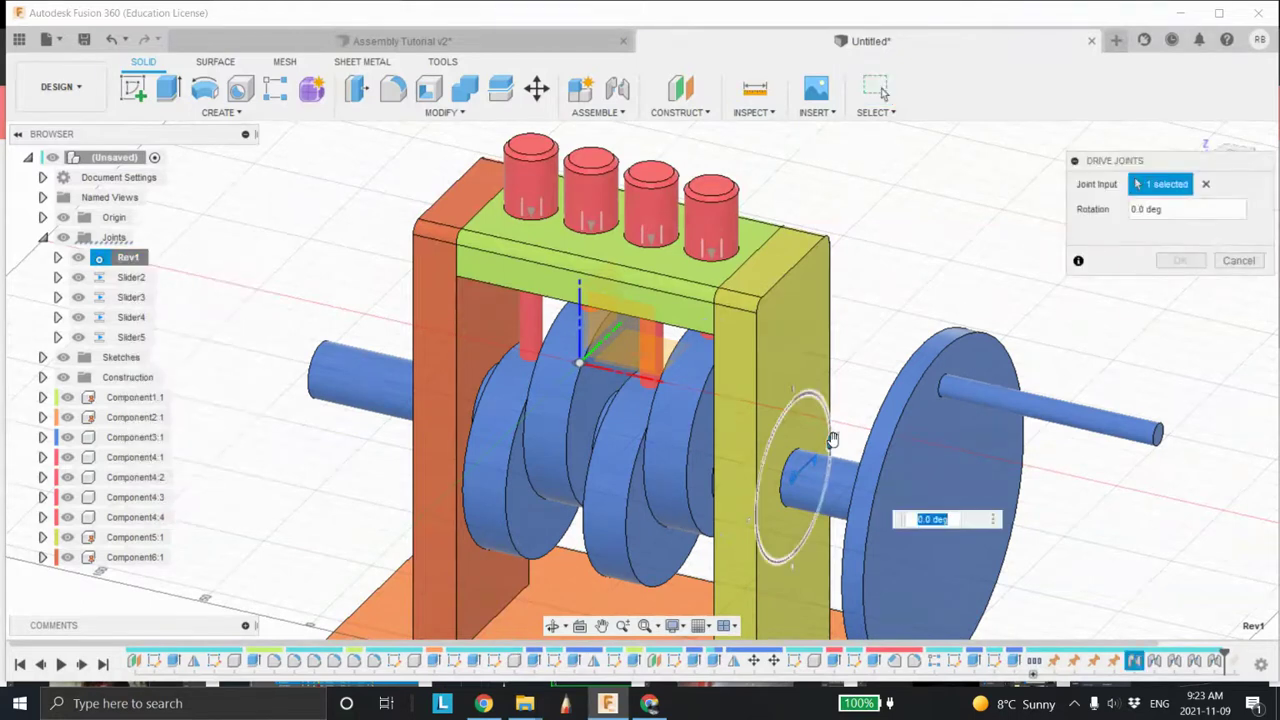
{"action": "left_click_drag", "start_coordinate": [832, 437], "coordinate": [775, 555]}
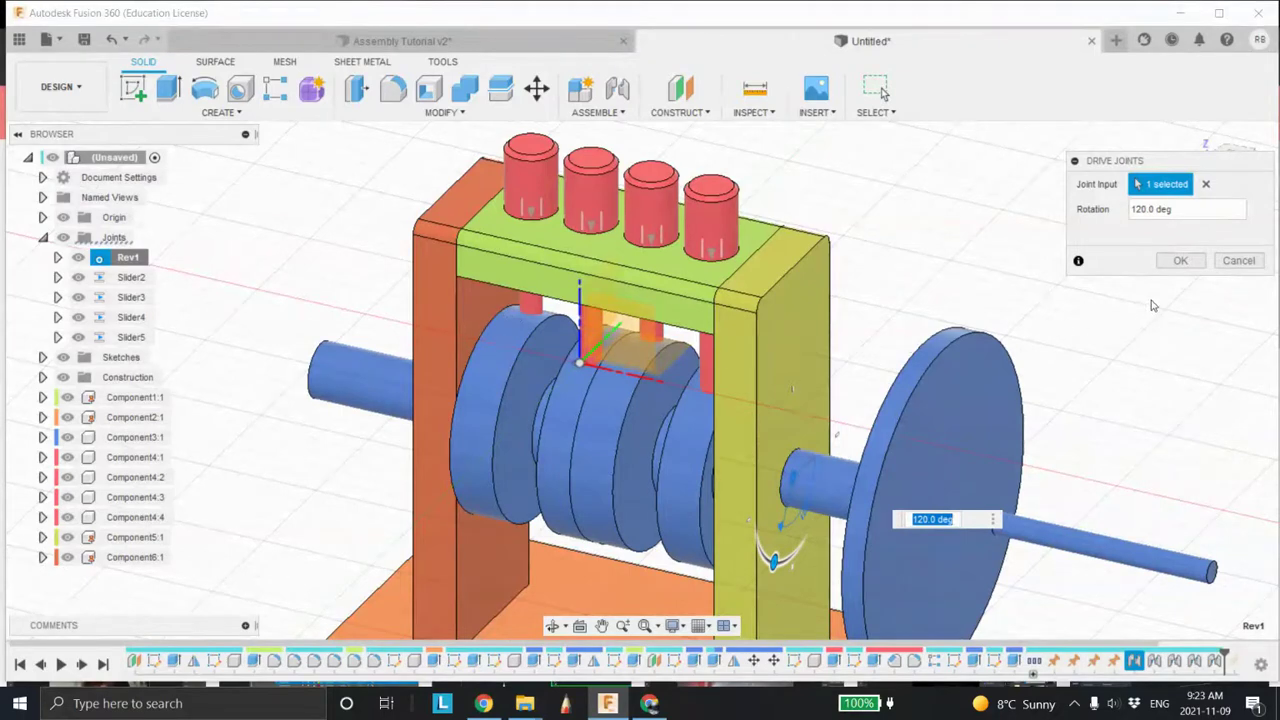
{"action": "left_click", "coordinate": [1236, 262]}
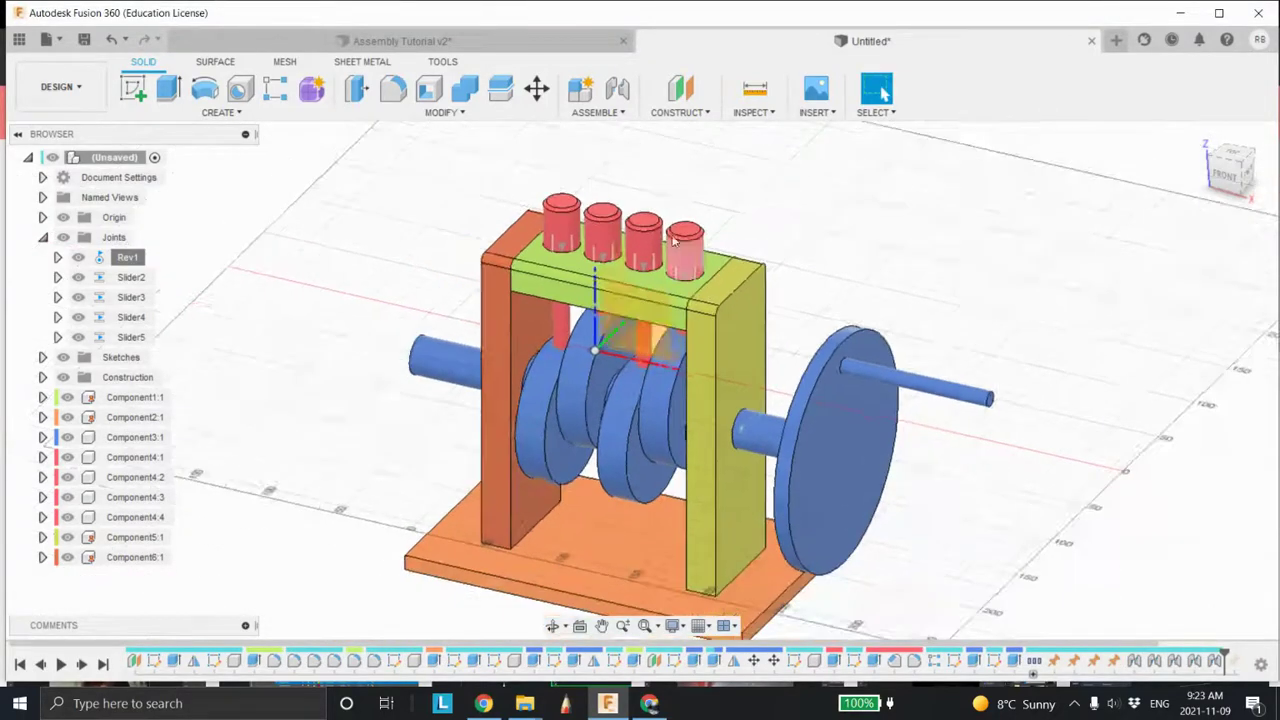
Enable contact sets and create one between the crankshaft, Component3:1, and the first plunger, Component4:1.
{"action": "left_click", "coordinate": [618, 112]}
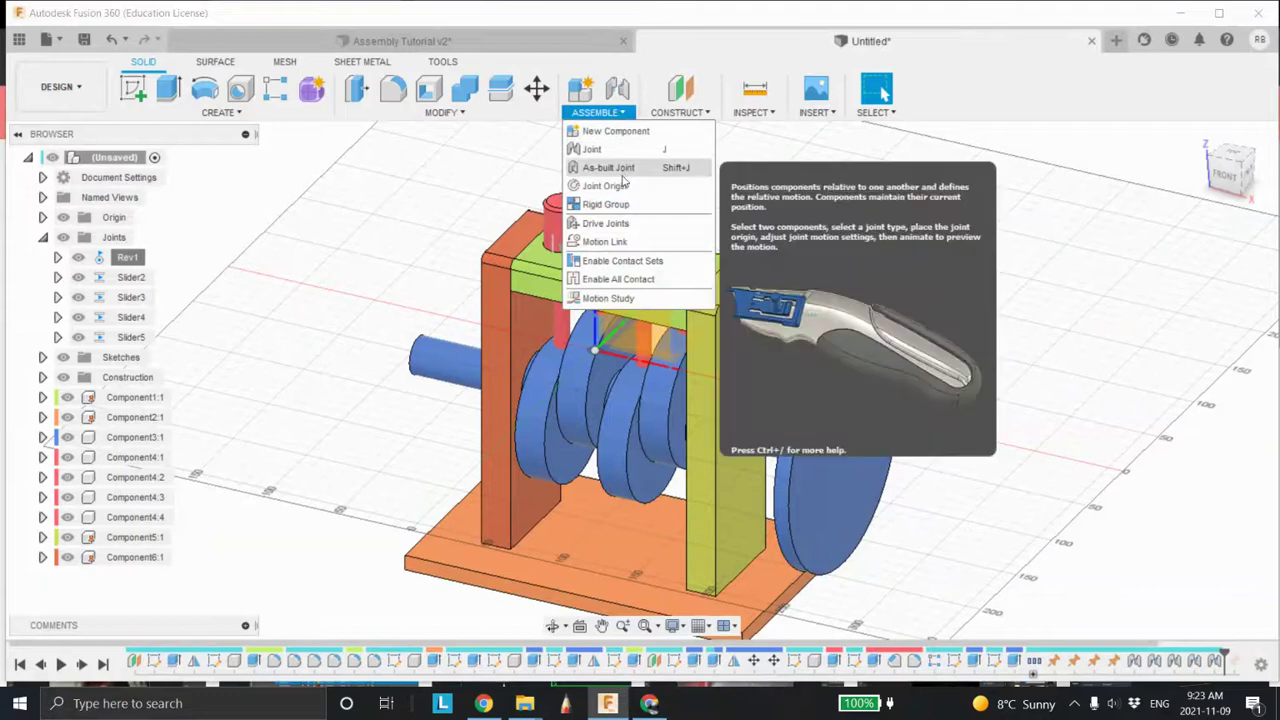
{"action": "left_click", "coordinate": [623, 261]}
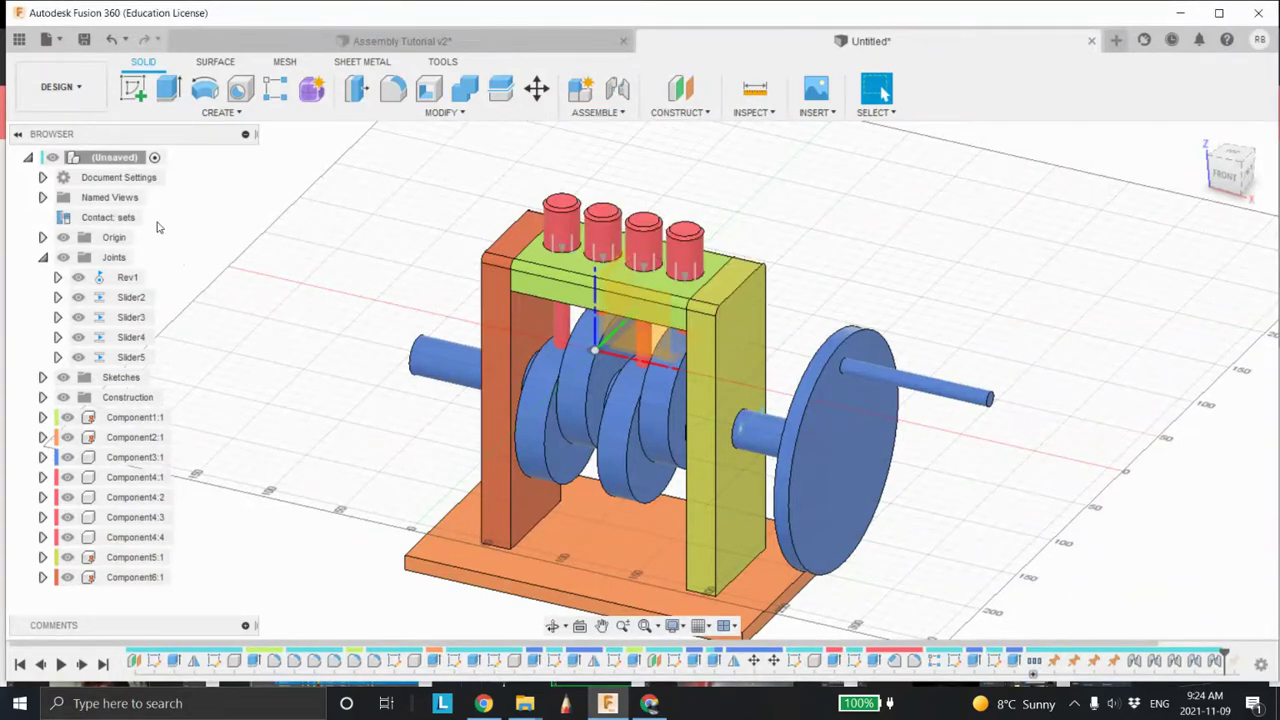
{"action": "right_click", "coordinate": [104, 222]}
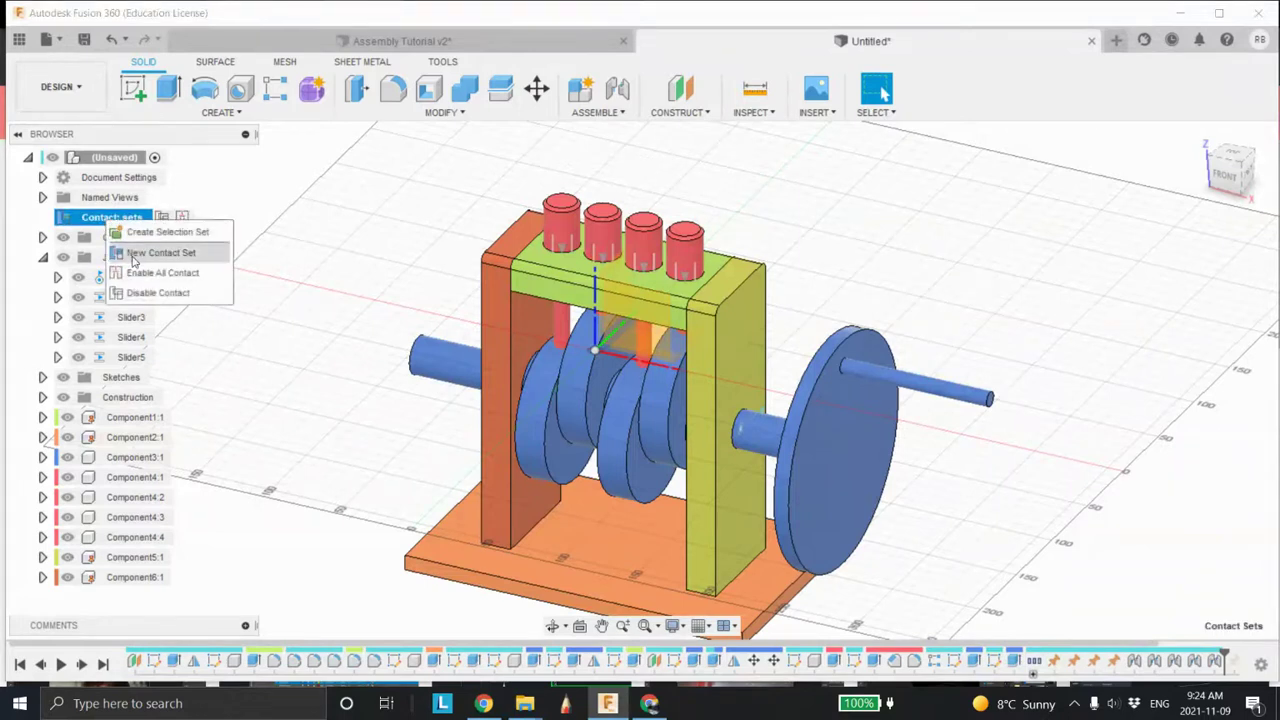
{"action": "left_click", "coordinate": [134, 256]}
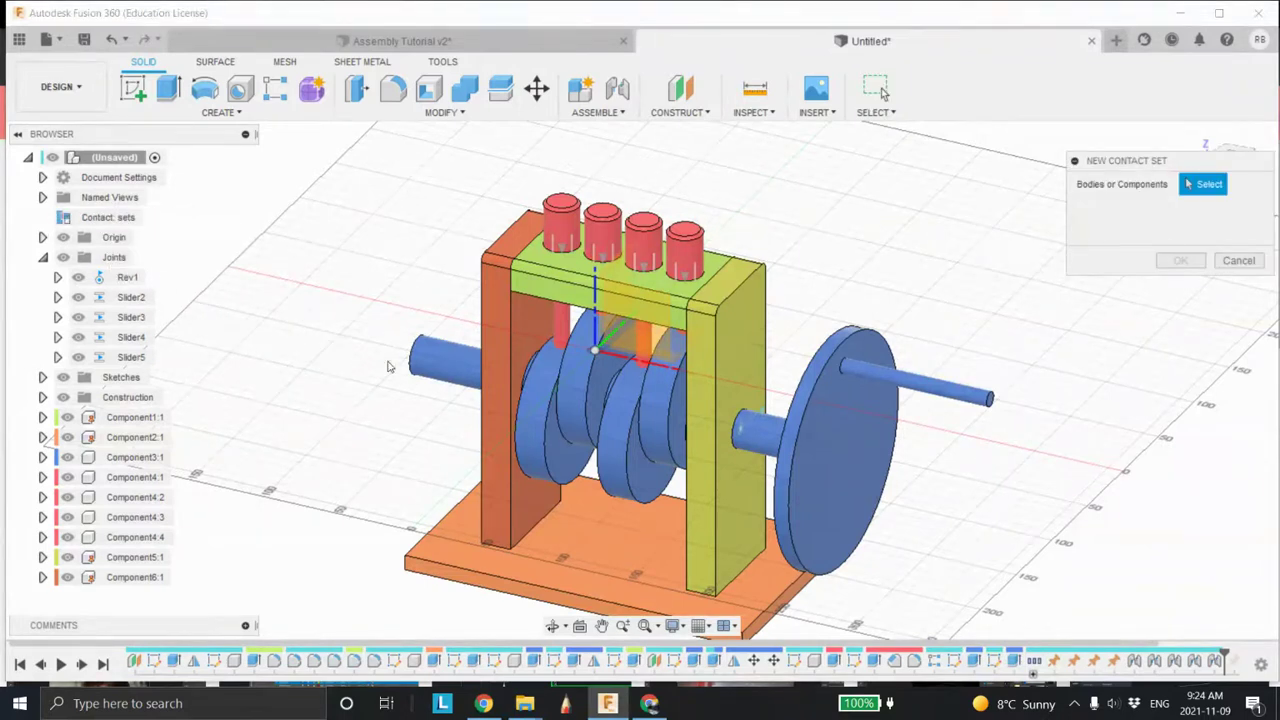
{"action": "left_click", "coordinate": [541, 401]}
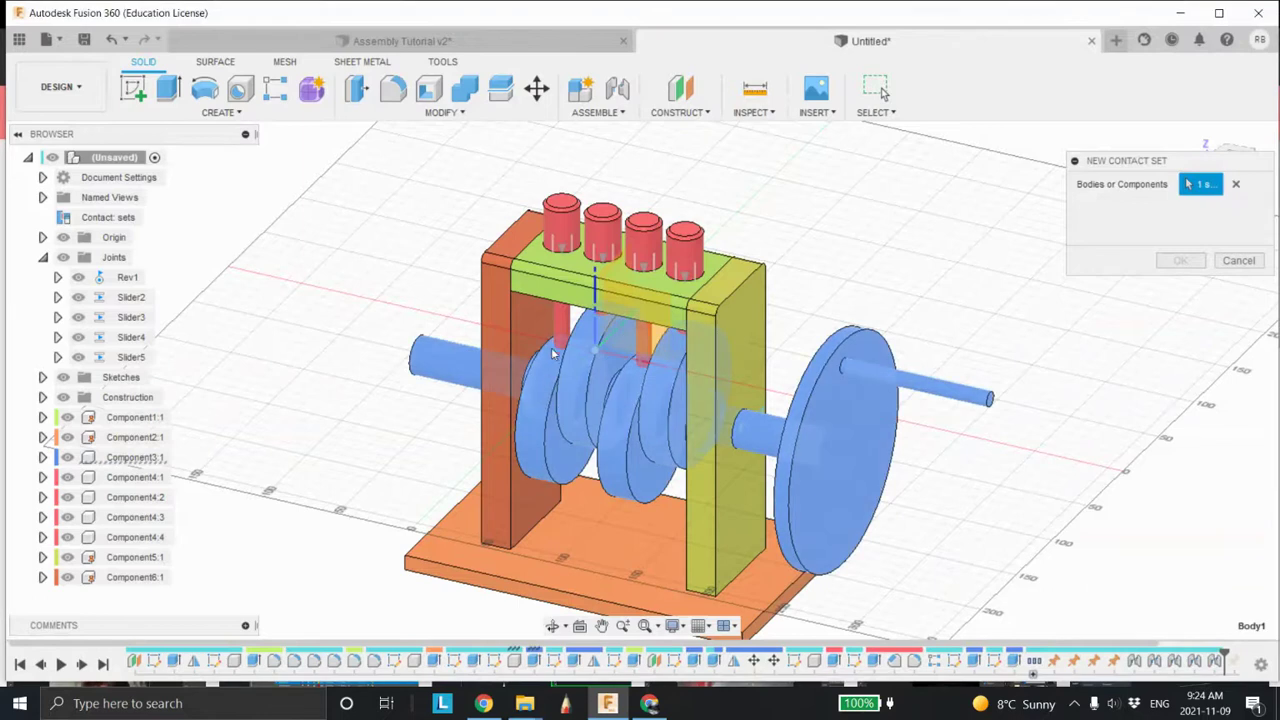
{"action": "left_click", "coordinate": [561, 225]}
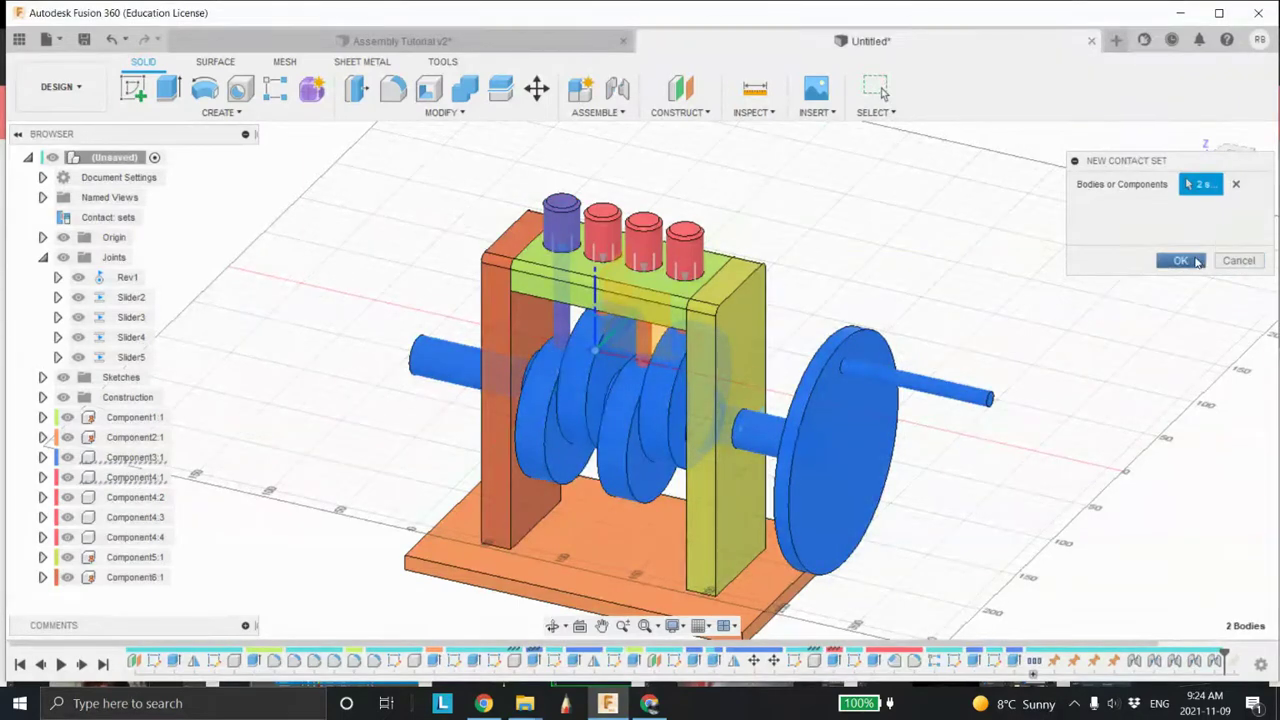
{"action": "left_click", "coordinate": [1182, 261]}
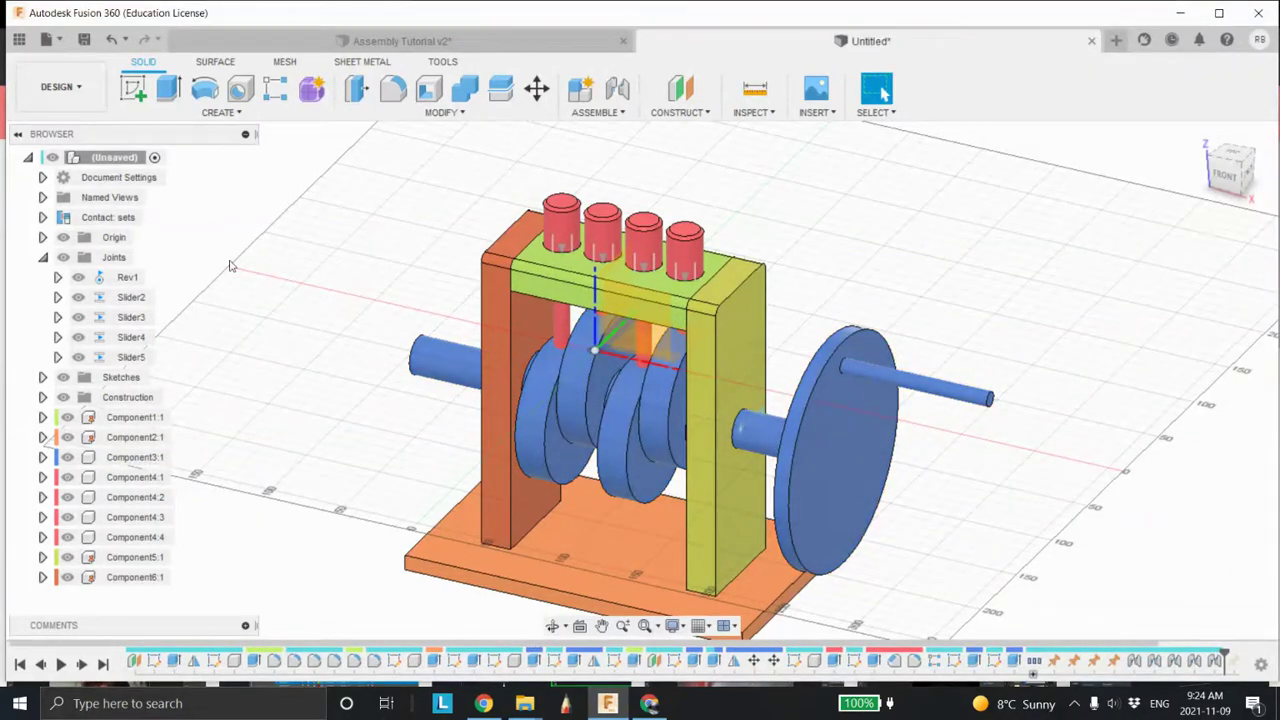
Create a new contact set between the crankshaft and the second plunger, Component4:2.
{"action": "right_click", "coordinate": [121, 224]}
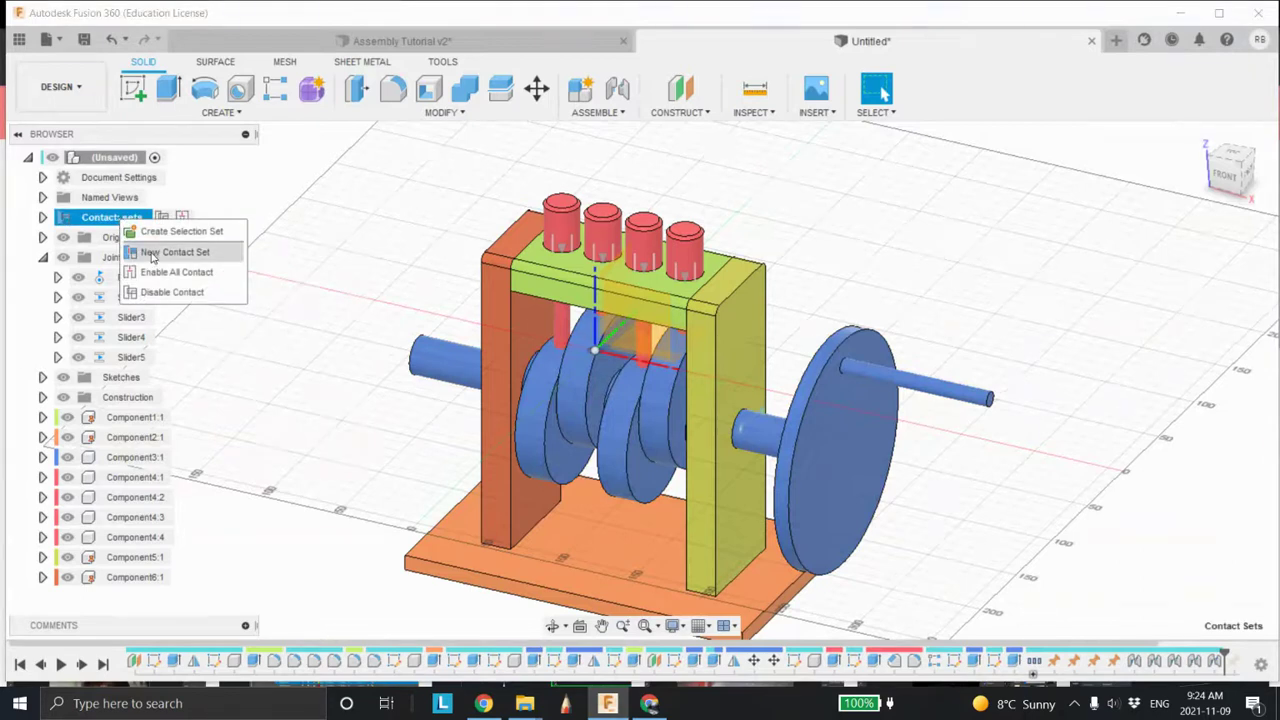
{"action": "left_click", "coordinate": [153, 255]}
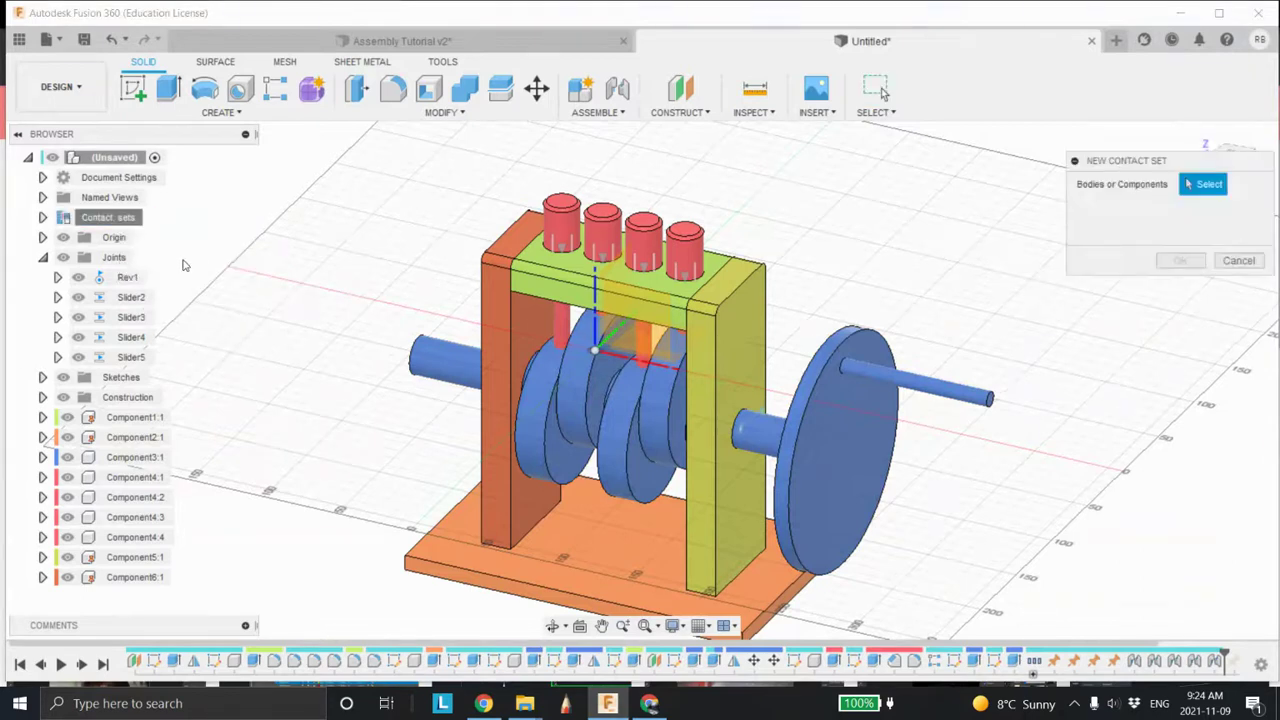
{"action": "left_click", "coordinate": [581, 381]}
{"action": "left_click", "coordinate": [605, 233]}
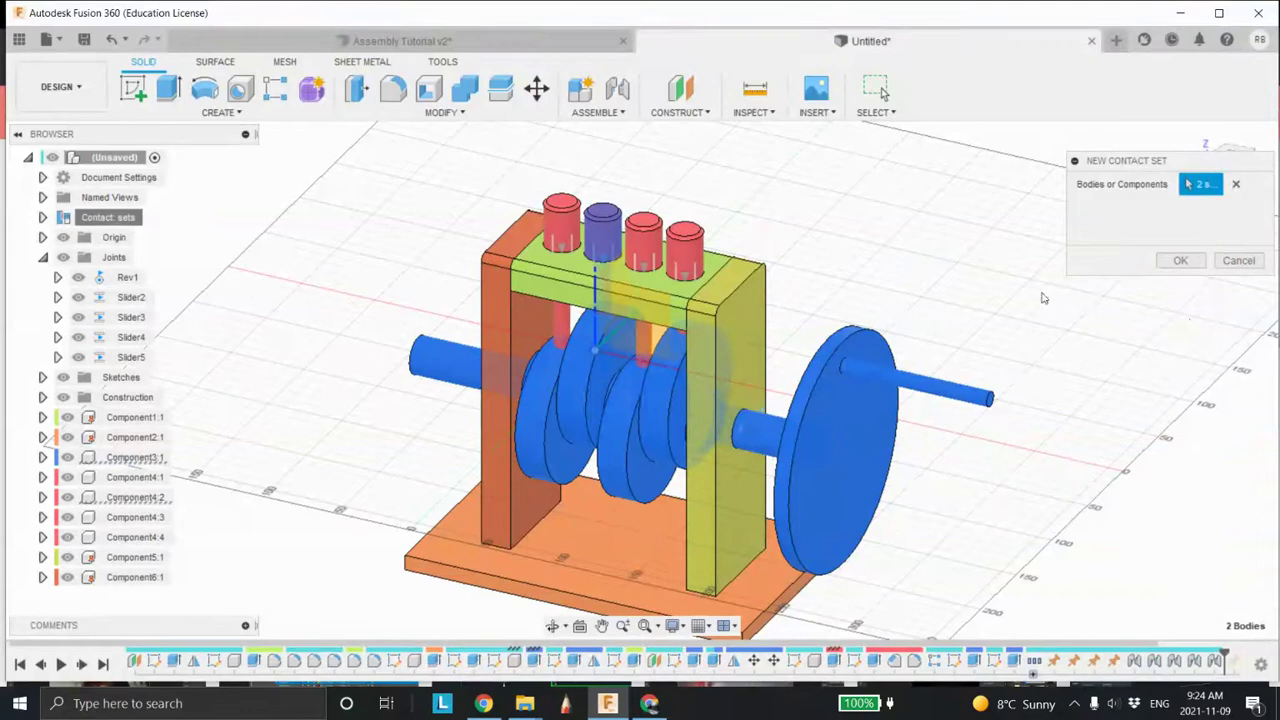
{"action": "left_click", "coordinate": [1182, 262]}
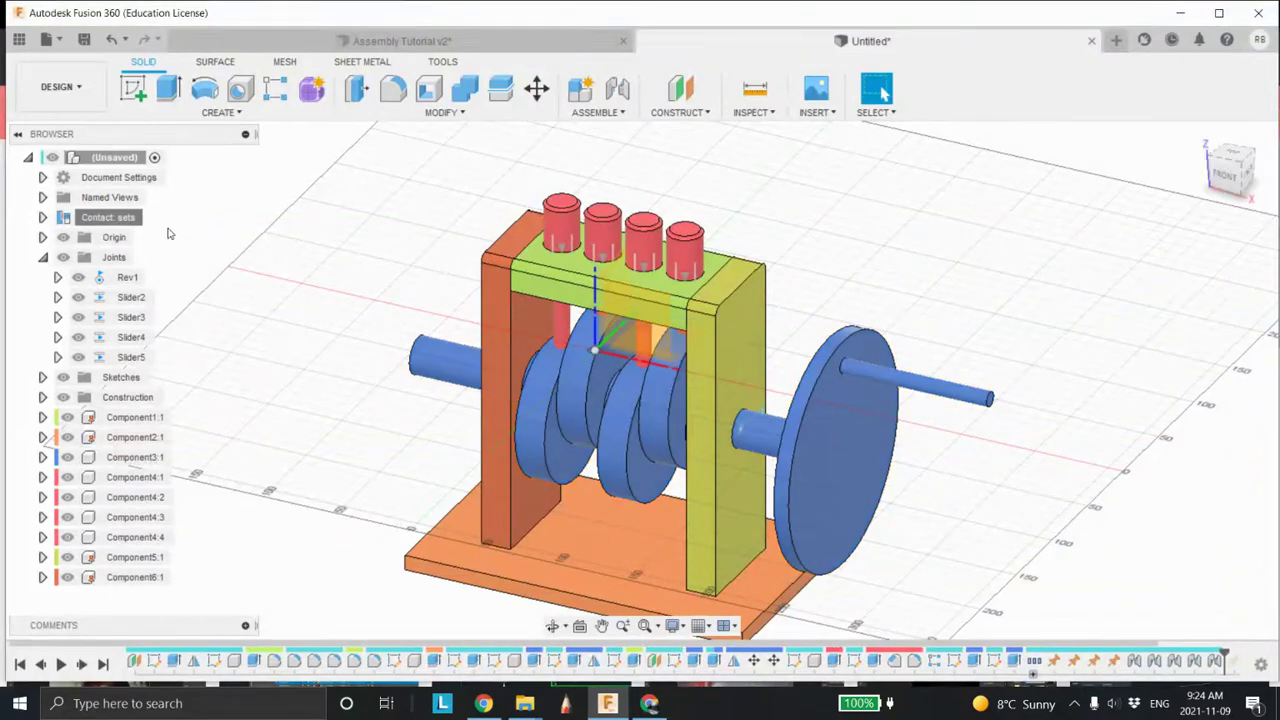
Create a new contact set between the crankshaft and the third plunger, Component4:3.
{"action": "right_click", "coordinate": [105, 220]}
{"action": "left_click", "coordinate": [145, 256]}
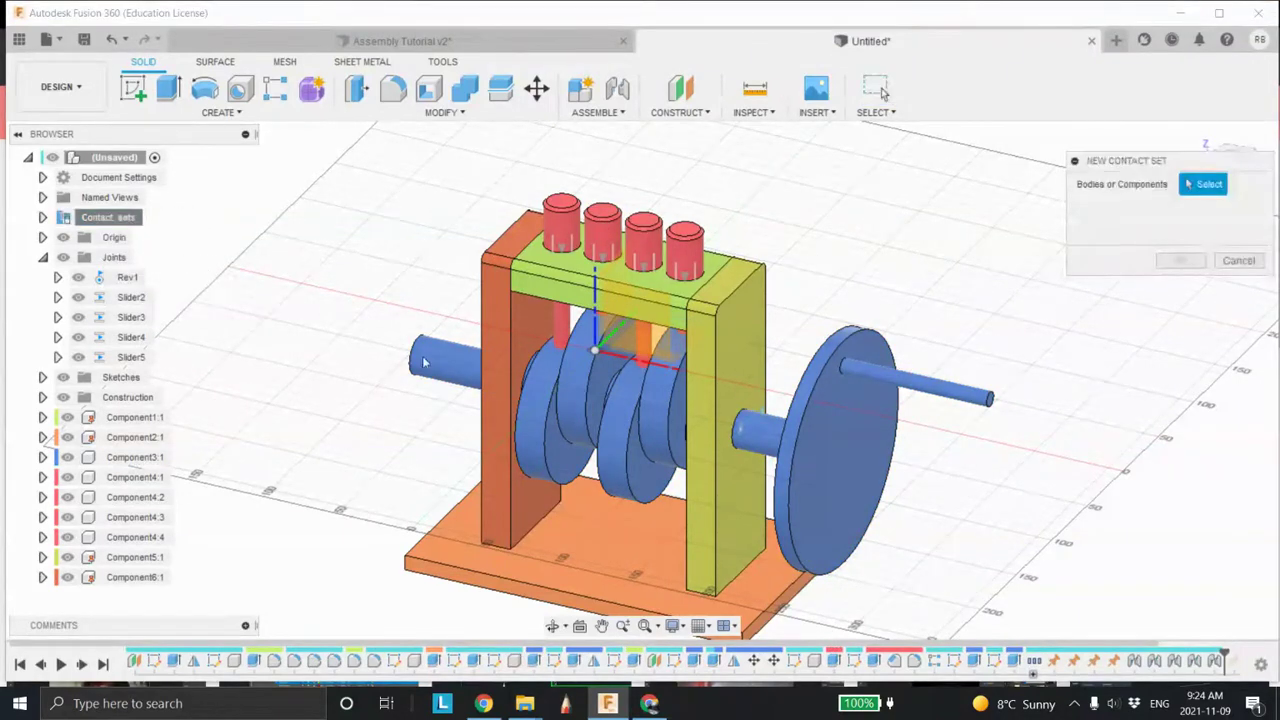
{"action": "left_click", "coordinate": [618, 427]}
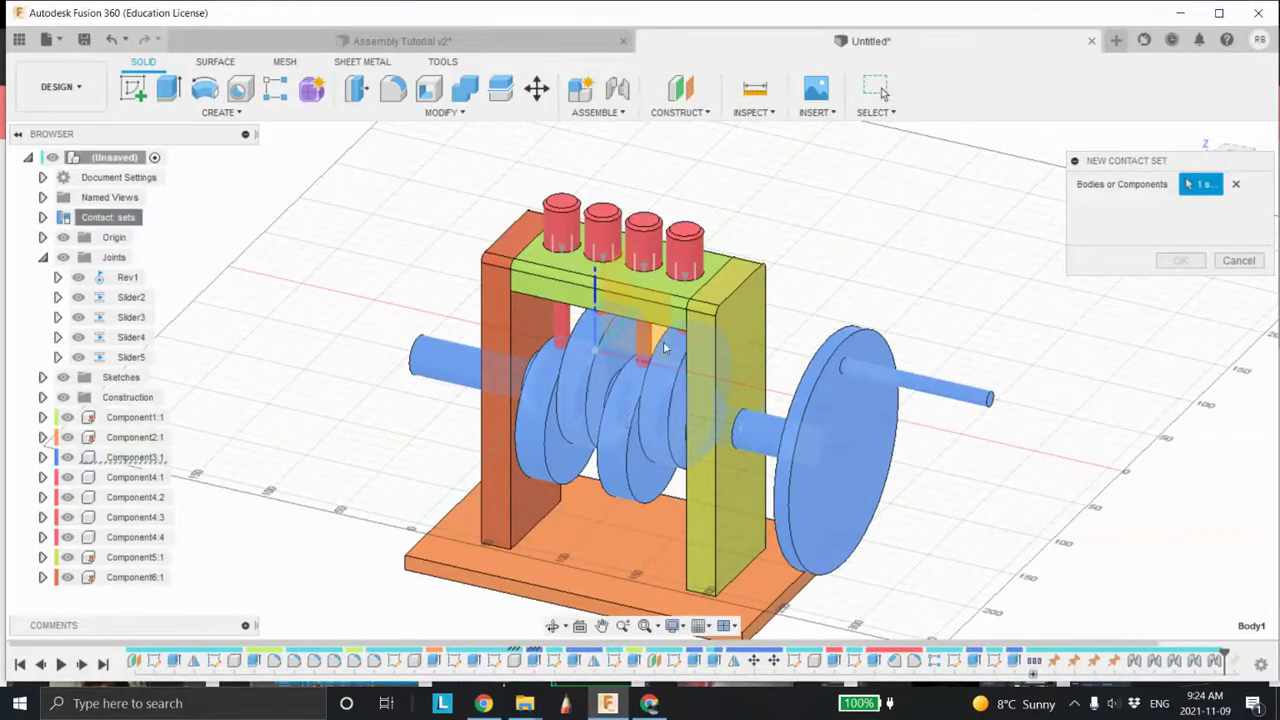
{"action": "left_click", "coordinate": [653, 243]}
{"action": "left_click", "coordinate": [1181, 261]}
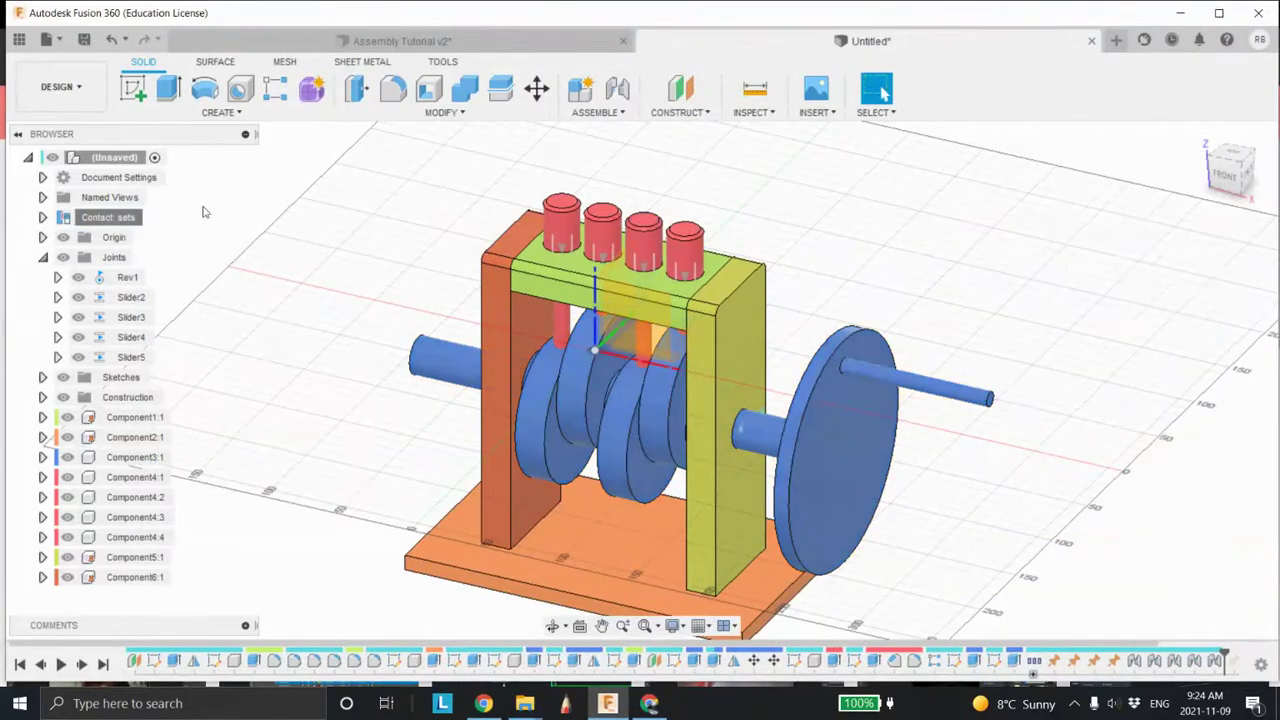
Create a new contact set between the crankshaft and the fourth plunger, Component4:4.
{"action": "right_click", "coordinate": [108, 222]}
{"action": "left_click", "coordinate": [150, 249]}
{"action": "left_click", "coordinate": [661, 418]}
{"action": "left_click", "coordinate": [690, 255]}
{"action": "left_click", "coordinate": [1181, 261]}
Test the contact between crankshaft and plungers by driving the Rev1 joint through its rotation, and revert the model to its original position.
{"action": "scroll", "coordinate": [788, 362], "scroll_direction": "up", "scroll_amount": 2}
{"action": "middle_click_drag", "start_coordinate": [734, 371], "coordinate": [714, 340], "text": "shift"}
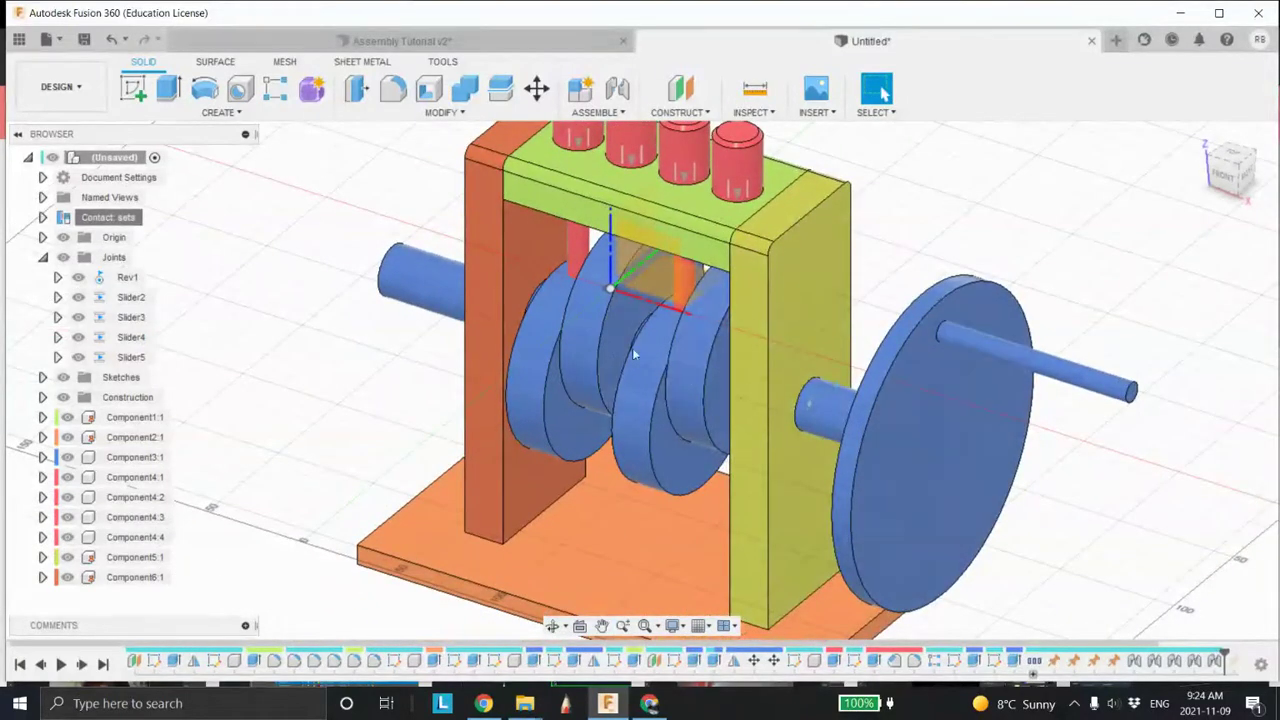
{"action": "scroll", "coordinate": [527, 346], "scroll_direction": "down", "scroll_amount": 2}
{"action": "middle_click_drag", "start_coordinate": [523, 348], "coordinate": [562, 371]}
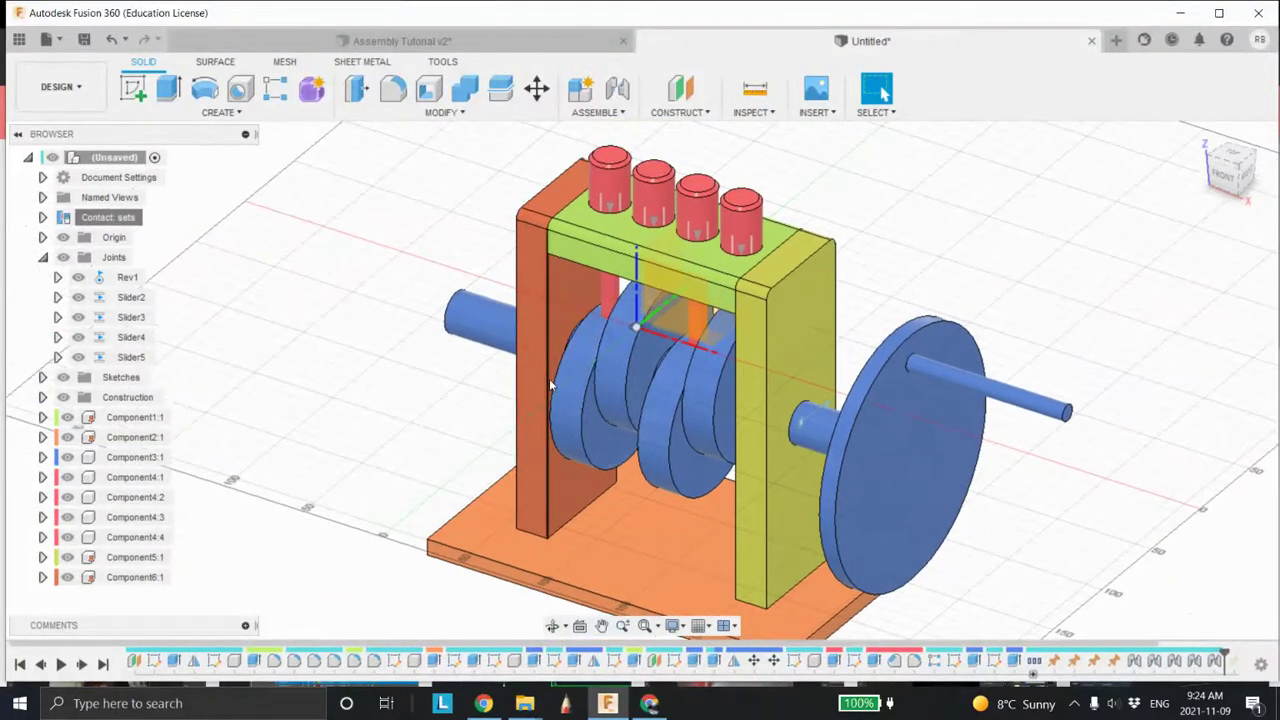
{"action": "scroll", "coordinate": [549, 378], "scroll_direction": "down", "scroll_amount": 3}
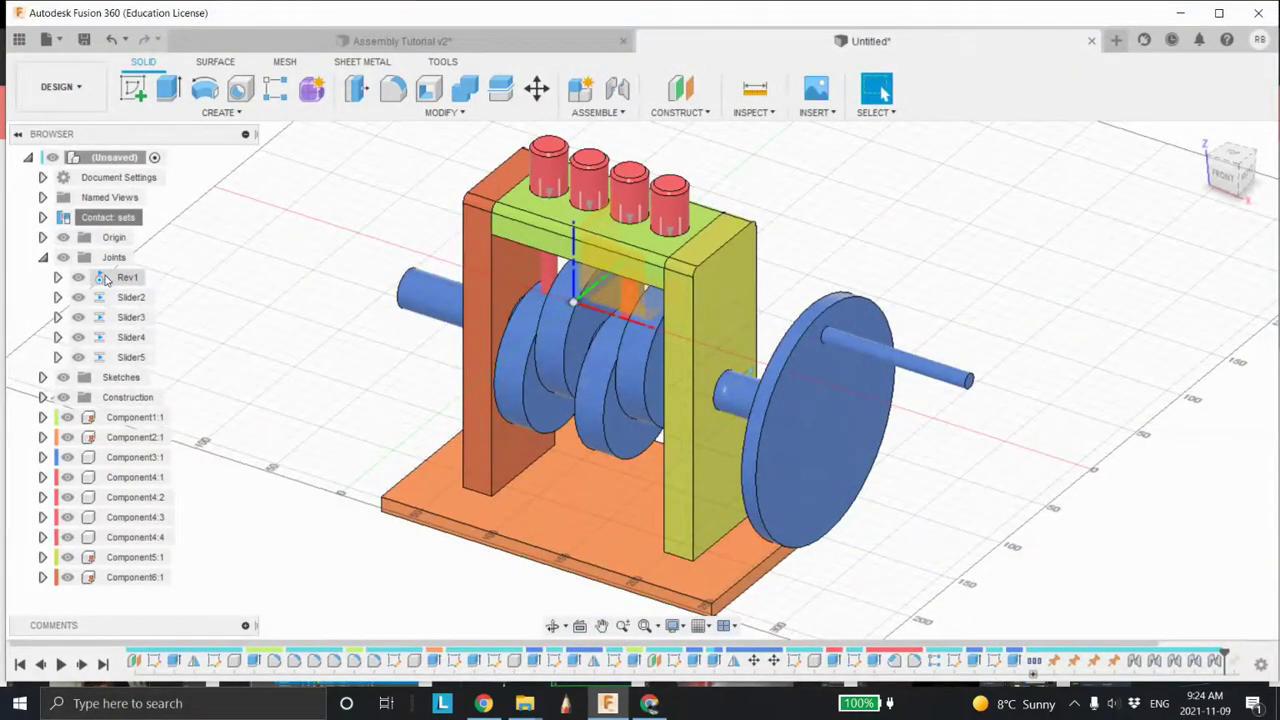
{"action": "right_click", "coordinate": [158, 278]}
{"action": "left_click", "coordinate": [168, 314]}
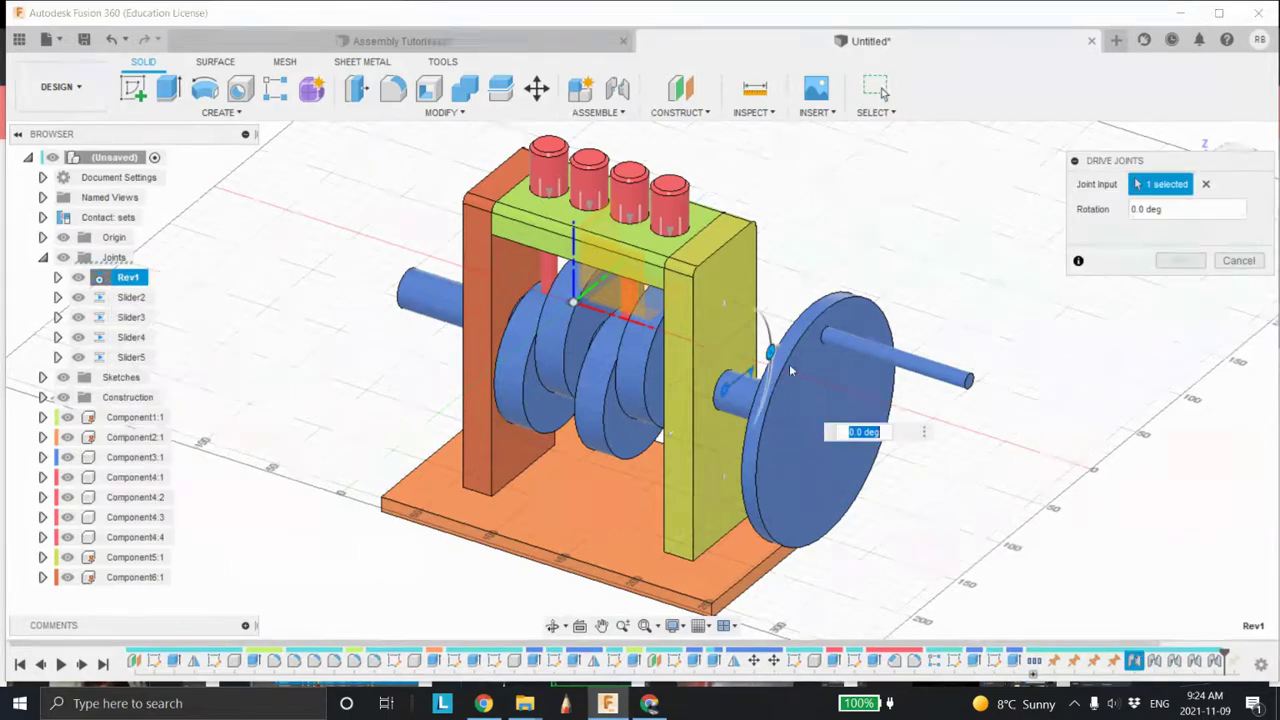
{"action": "left_click_drag", "start_coordinate": [772, 354], "coordinate": [722, 422]}
{"action": "mouse_move", "coordinate": [726, 422]}
{"action": "middle_mouse_down", "text": "shift"}
{"action": "mouse_move", "coordinate": [764, 420]}
{"action": "mouse_move", "coordinate": [734, 426]}
{"action": "middle_mouse_up", "text": "shift"}
{"action": "left_click_drag", "start_coordinate": [713, 472], "coordinate": [740, 285]}
{"action": "middle_click_drag", "start_coordinate": [740, 285], "coordinate": [760, 262], "text": "shift"}
{"action": "left_click", "coordinate": [1180, 261]}
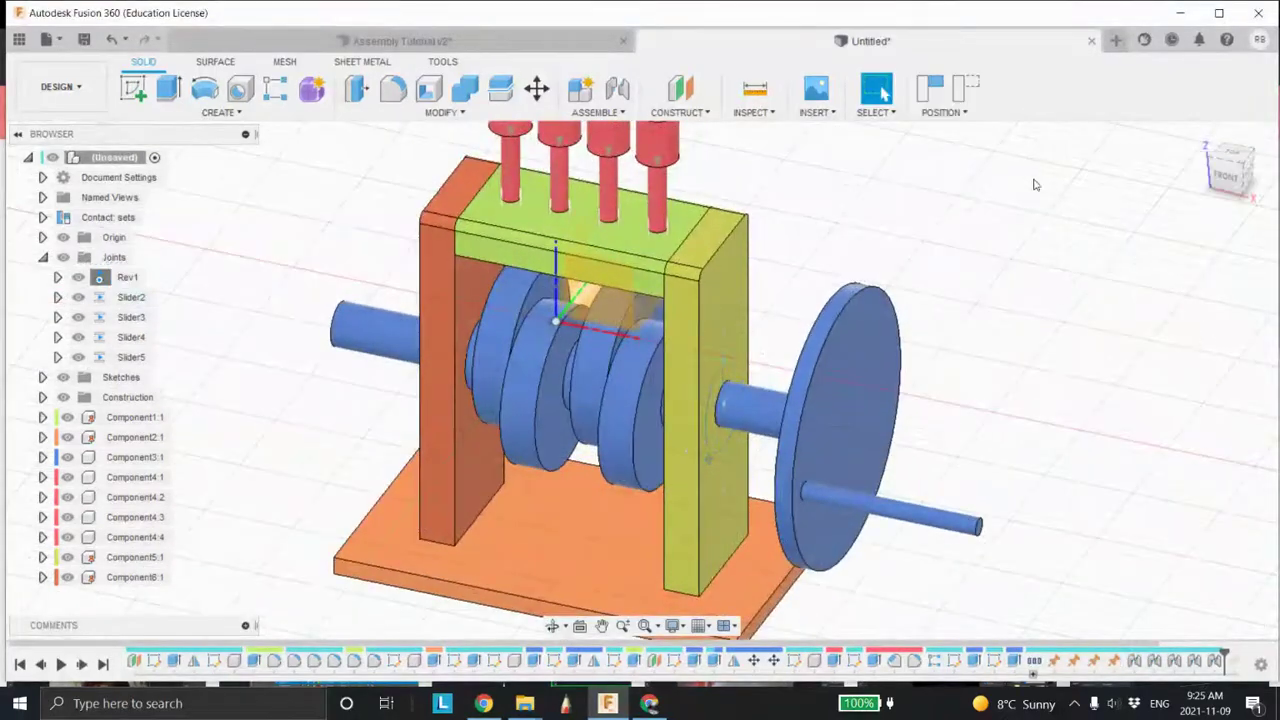
{"action": "left_click", "coordinate": [968, 90]}
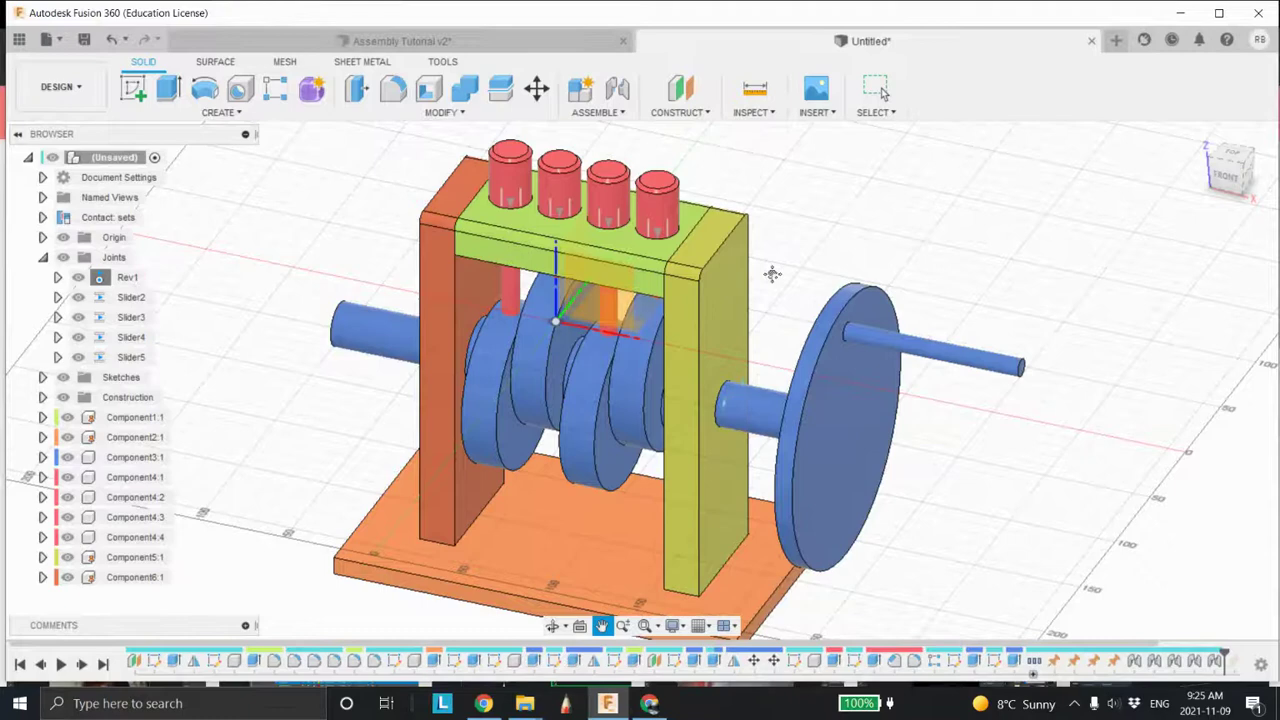
{"action": "mouse_move", "coordinate": [803, 298]}
{"action": "middle_mouse_down", "text": "shift"}
{"action": "mouse_move", "coordinate": [808, 286]}
{"action": "mouse_move", "coordinate": [788, 303]}
{"action": "middle_mouse_up", "text": "shift"}
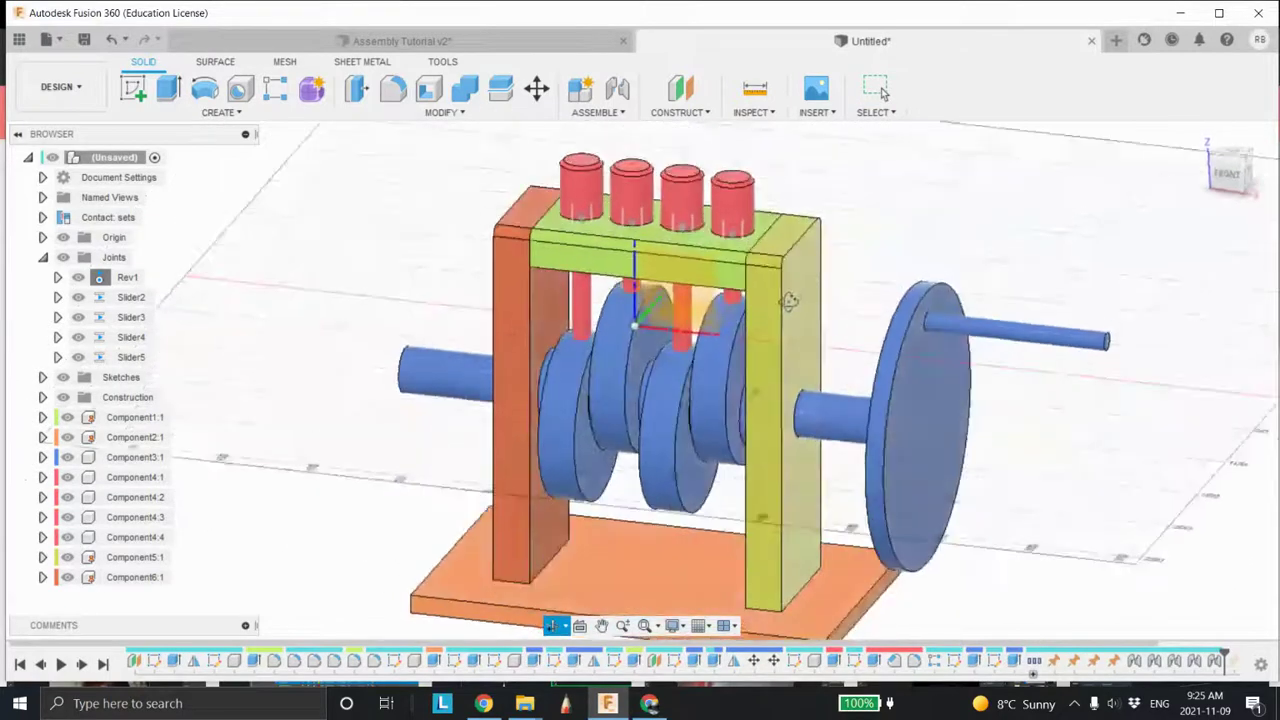
Enable a rest position in the Slider2 joint limits and set it to -30 mm.
{"action": "mouse_move", "coordinate": [710, 305]}
{"action": "middle_mouse_down"}
{"action": "mouse_move", "coordinate": [755, 340]}
{"action": "mouse_move", "coordinate": [692, 316]}
{"action": "middle_mouse_up"}
{"action": "scroll", "coordinate": [755, 340], "scroll_direction": "up", "scroll_amount": 2}
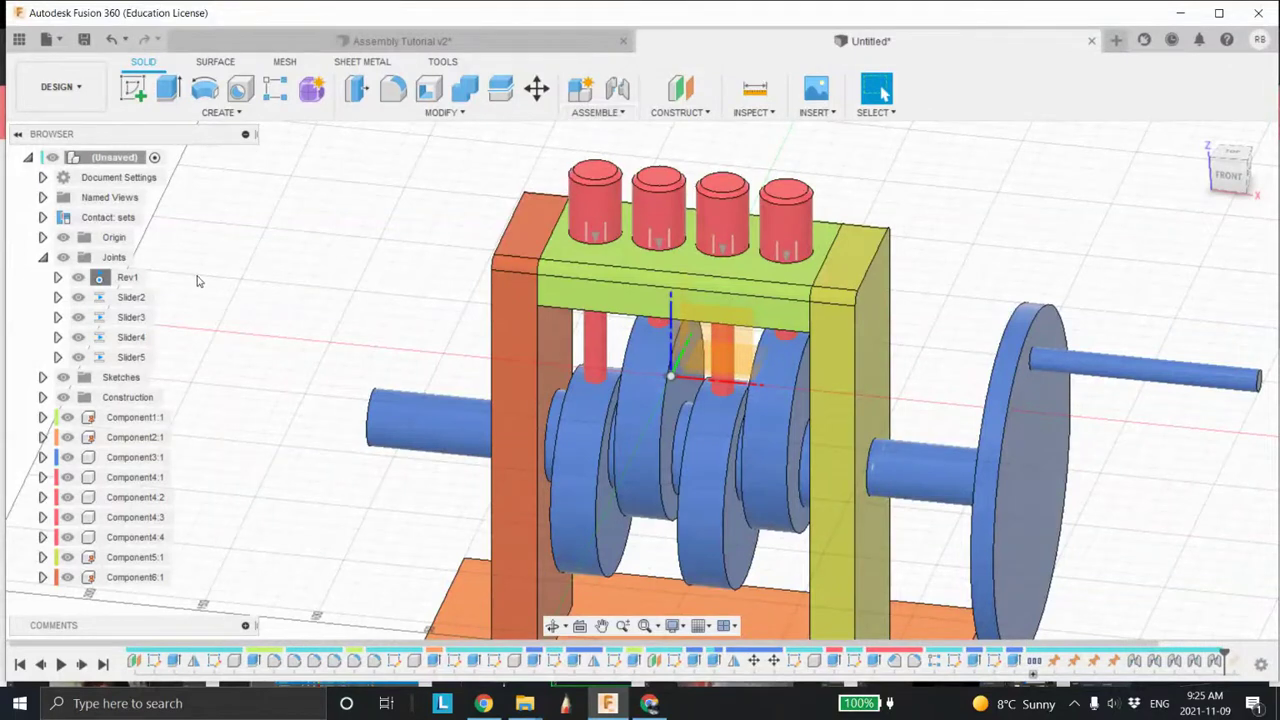
{"action": "right_click", "coordinate": [122, 299]}
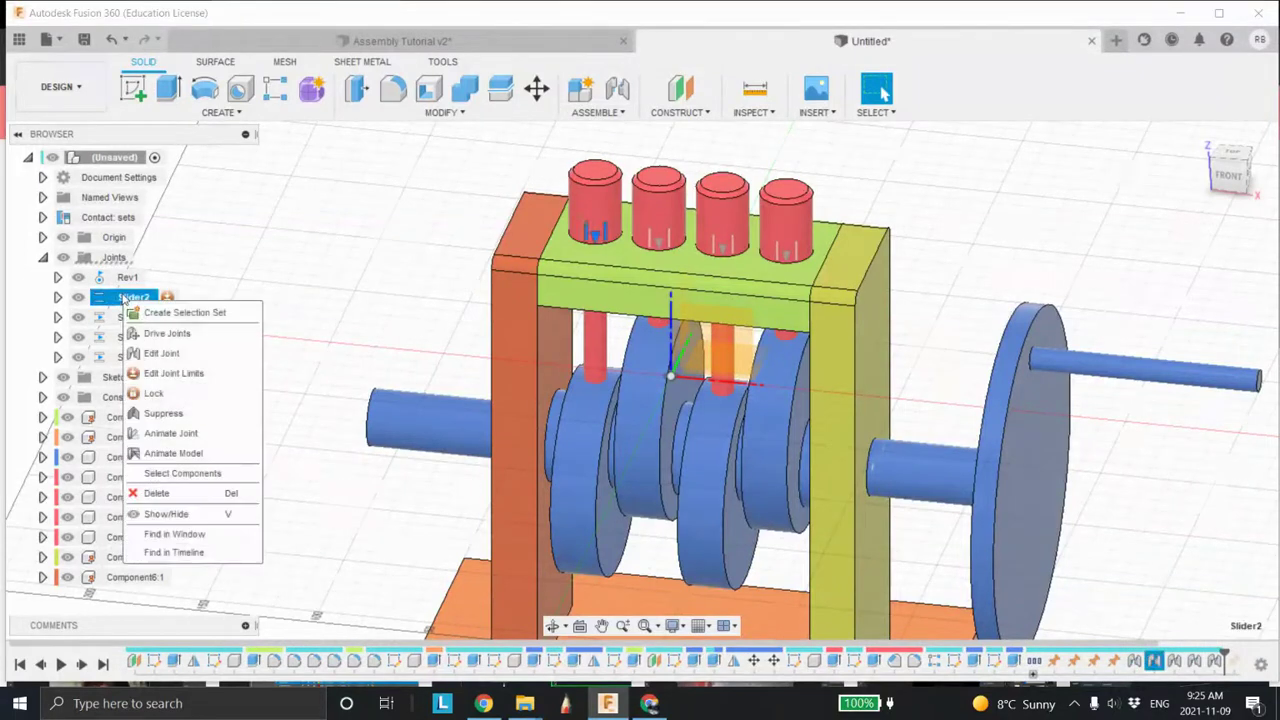
{"action": "left_click", "coordinate": [171, 374]}
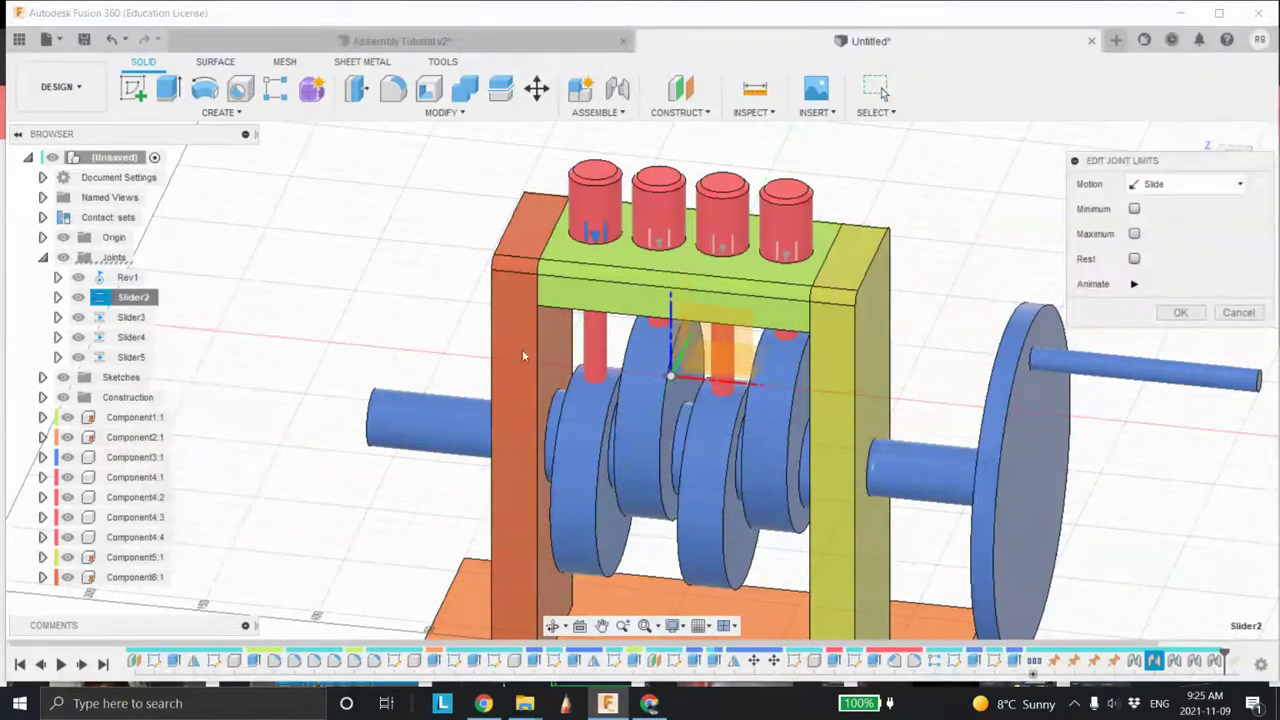
{"action": "left_click", "coordinate": [1135, 259]}
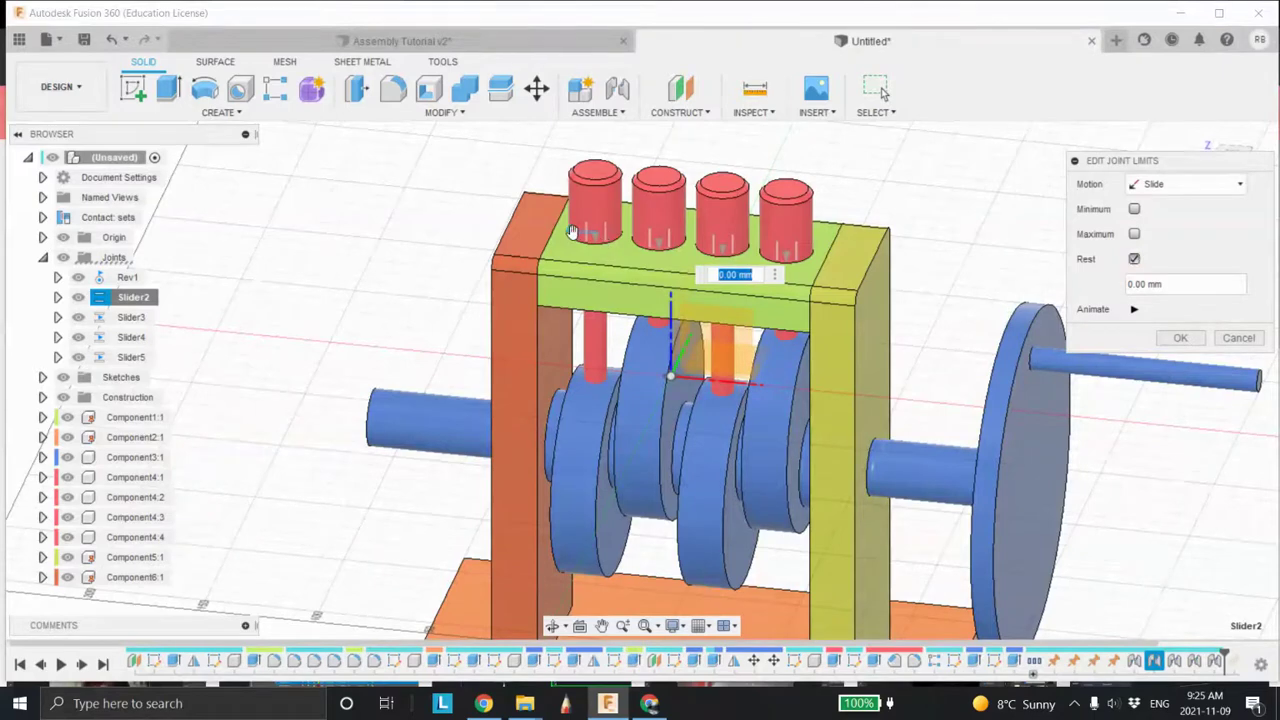
{"action": "type", "text": "-30"}
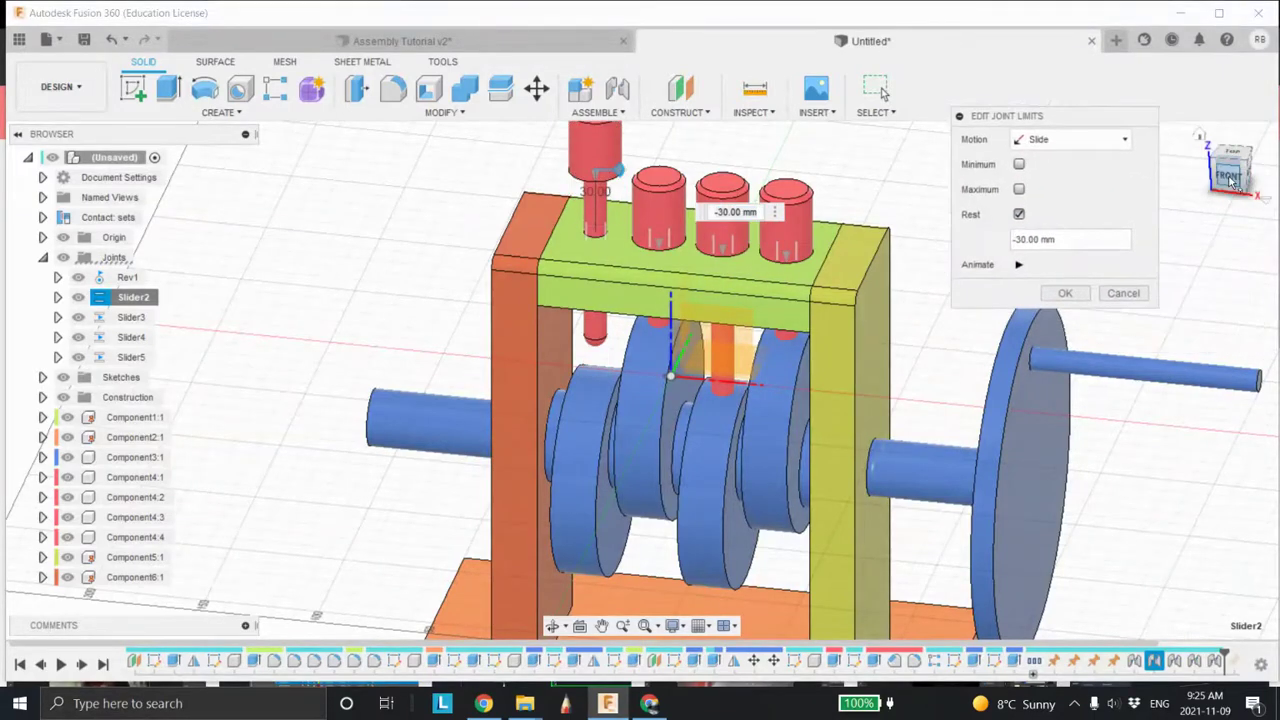
Adjust Slider2's rest position to -15 mm in front view, checking the plunger tip against the cam, and apply the limits.
{"action": "left_click", "coordinate": [1230, 178]}
{"action": "left_click_drag", "start_coordinate": [588, 212], "coordinate": [585, 265]}
{"action": "scroll", "coordinate": [585, 410], "scroll_direction": "up", "scroll_amount": 5}
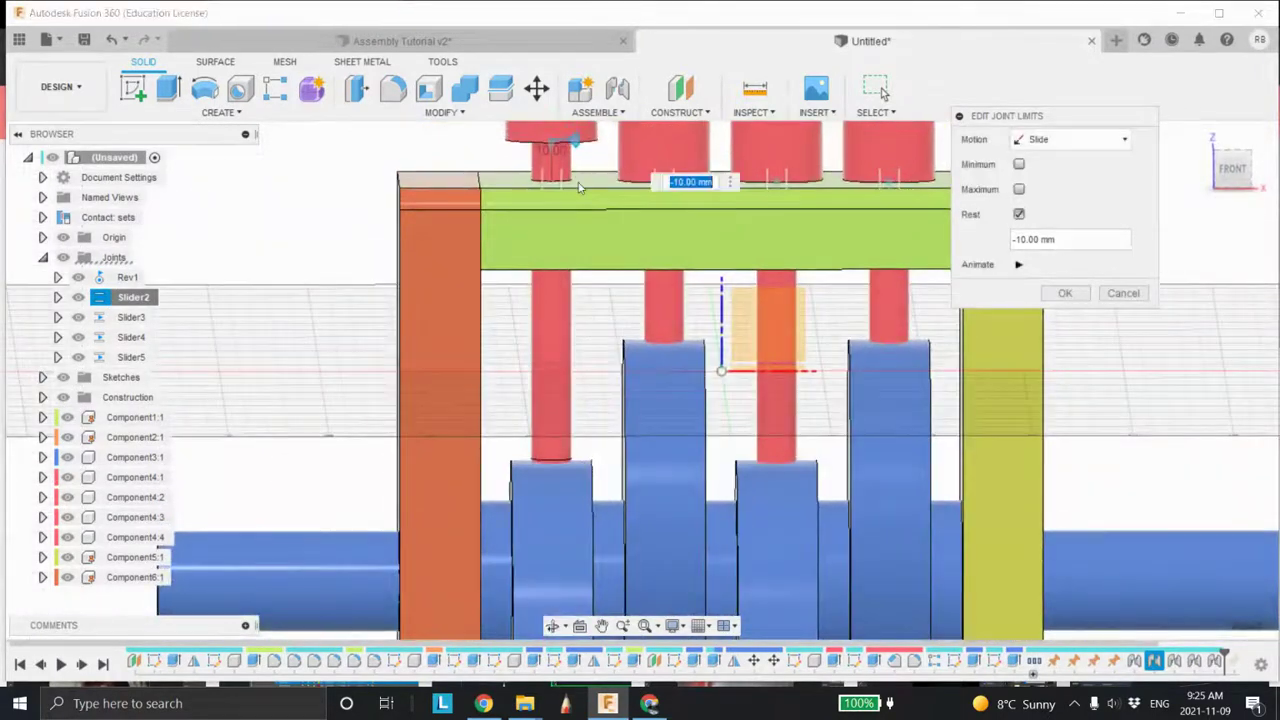
{"action": "left_click_drag", "start_coordinate": [575, 139], "coordinate": [575, 125]}
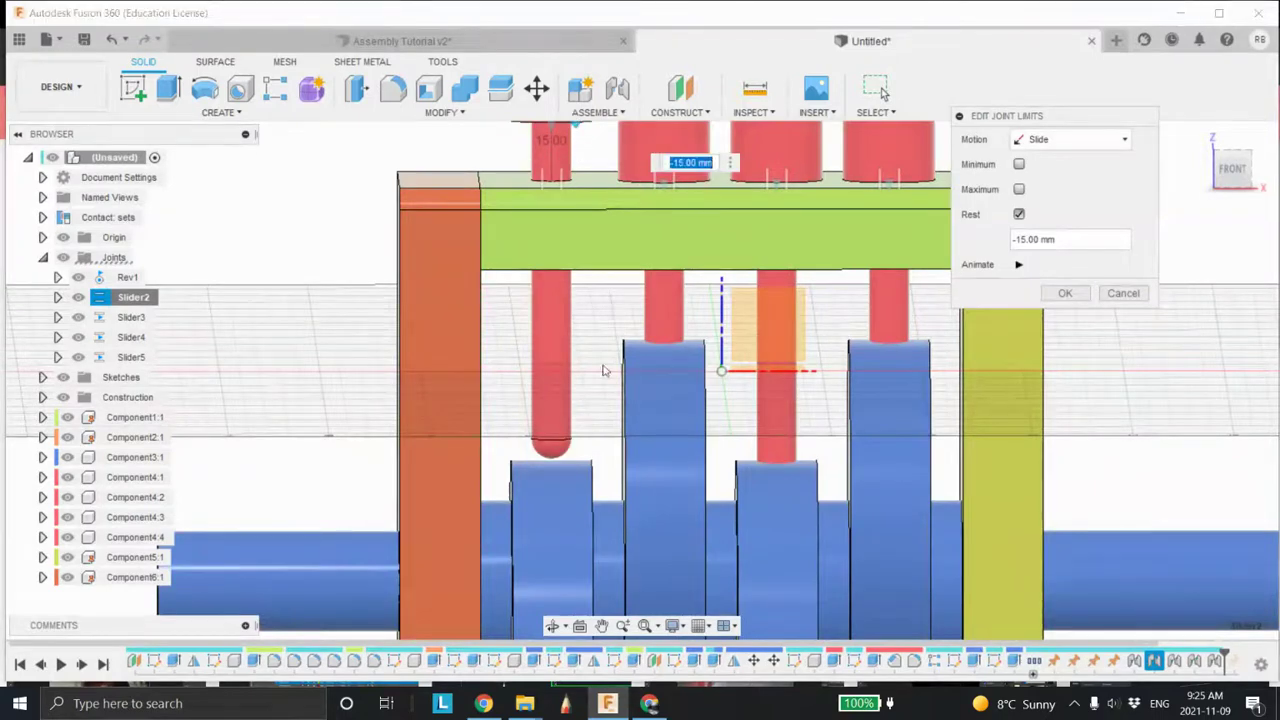
{"action": "scroll", "coordinate": [596, 410], "scroll_direction": "up", "scroll_amount": 3}
{"action": "scroll", "coordinate": [566, 472], "scroll_direction": "up", "scroll_amount": 2}
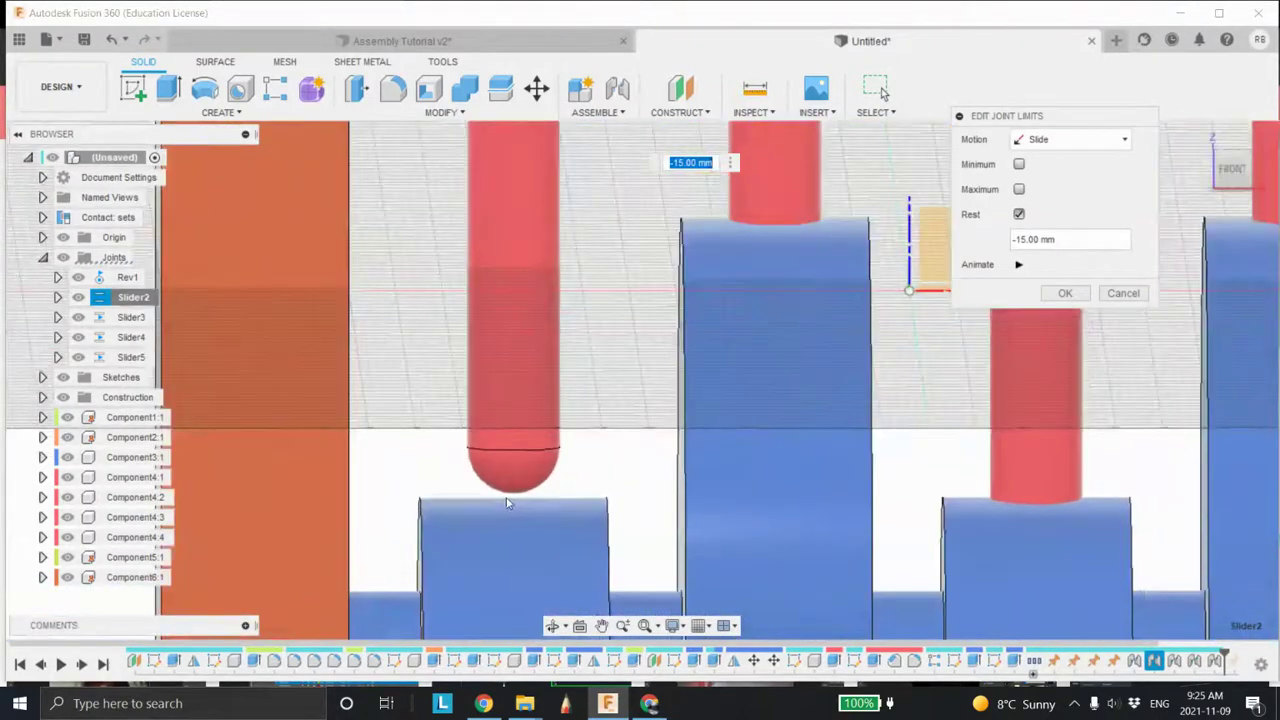
{"action": "scroll", "coordinate": [584, 393], "scroll_direction": "down", "scroll_amount": 4}
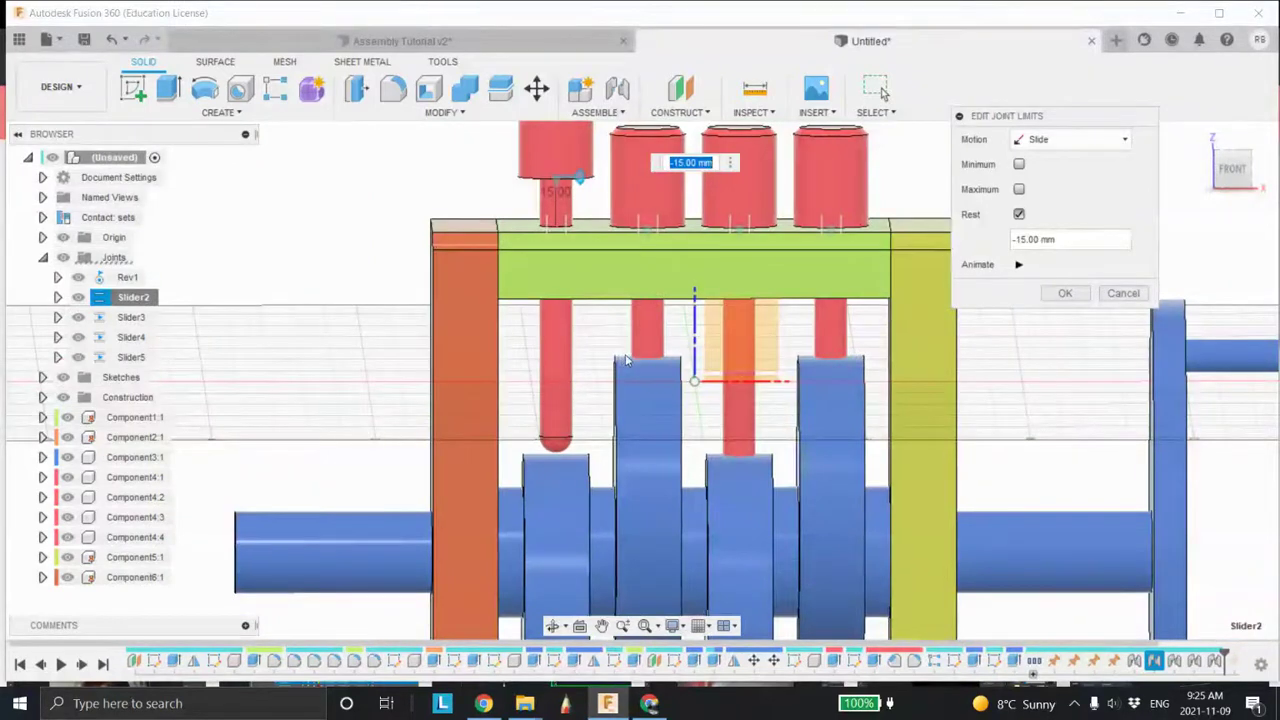
{"action": "left_click", "coordinate": [1066, 293]}
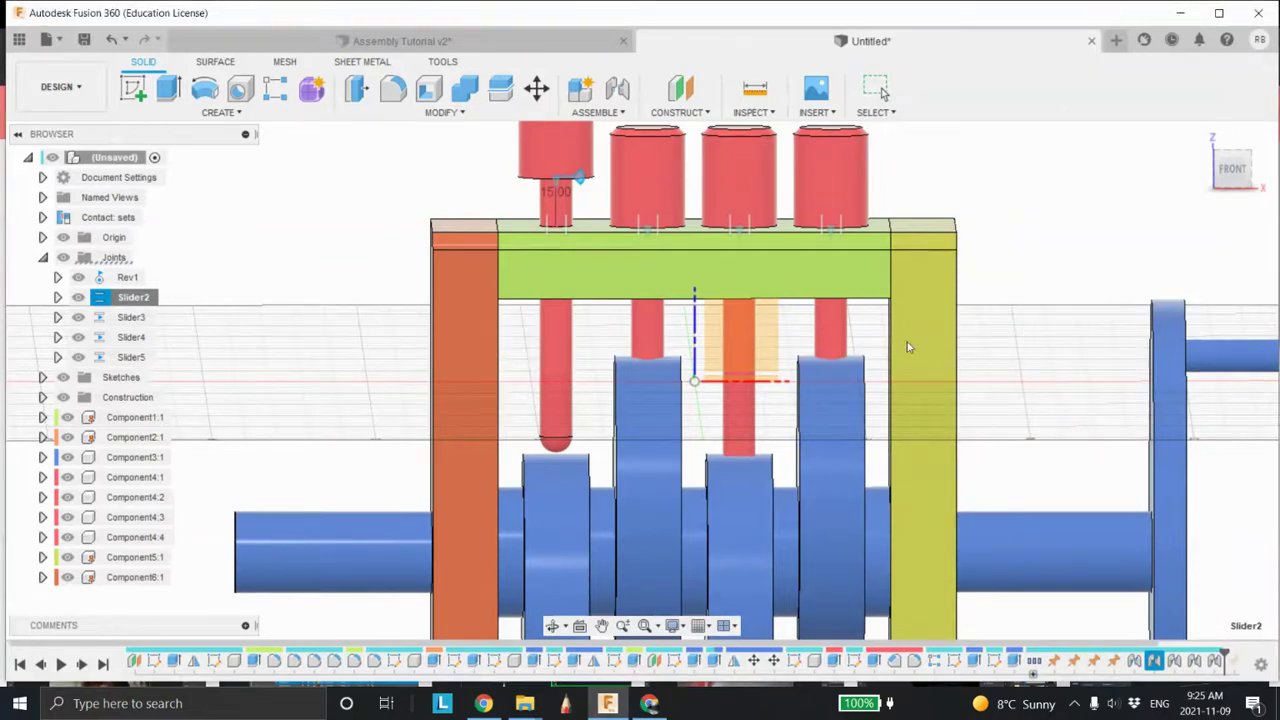
Test the plunger motion by driving the Rev1 joint to about 65 degrees, and cancel the drive.
{"action": "middle_click_drag", "start_coordinate": [844, 375], "coordinate": [772, 350], "text": "shift"}
{"action": "scroll", "coordinate": [772, 350], "scroll_direction": "down", "scroll_amount": 5}
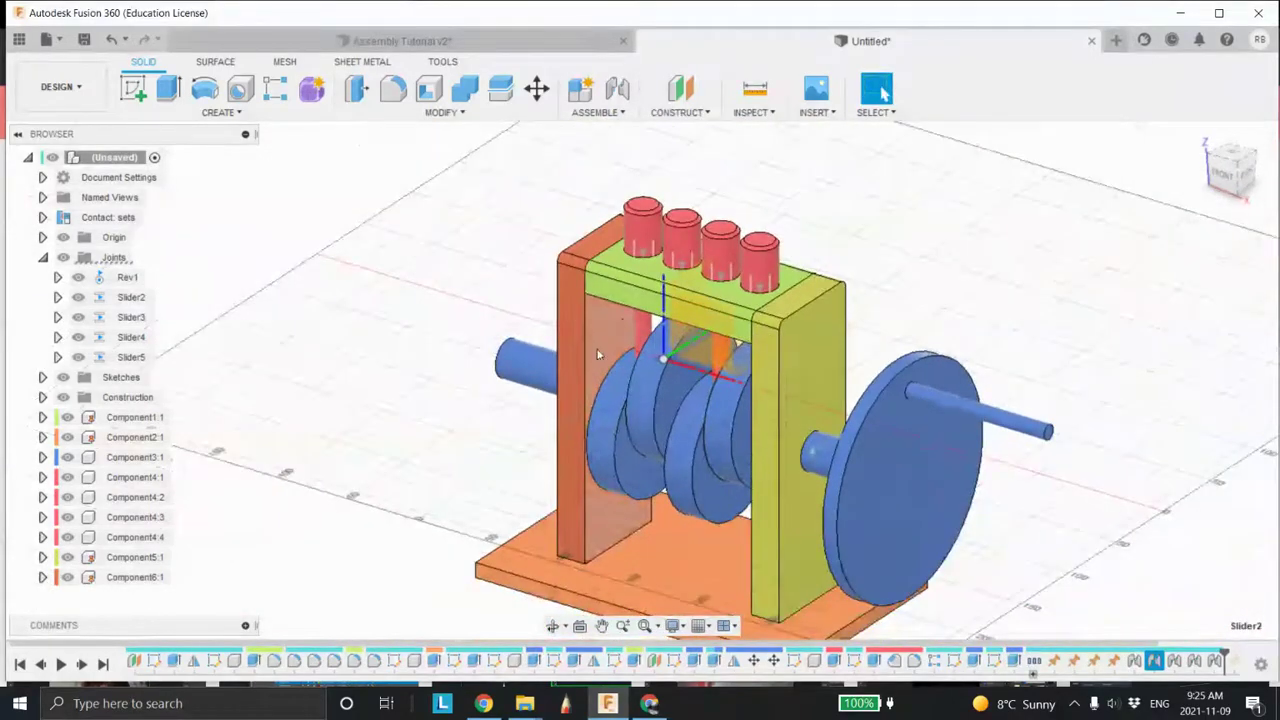
{"action": "right_click", "coordinate": [128, 278]}
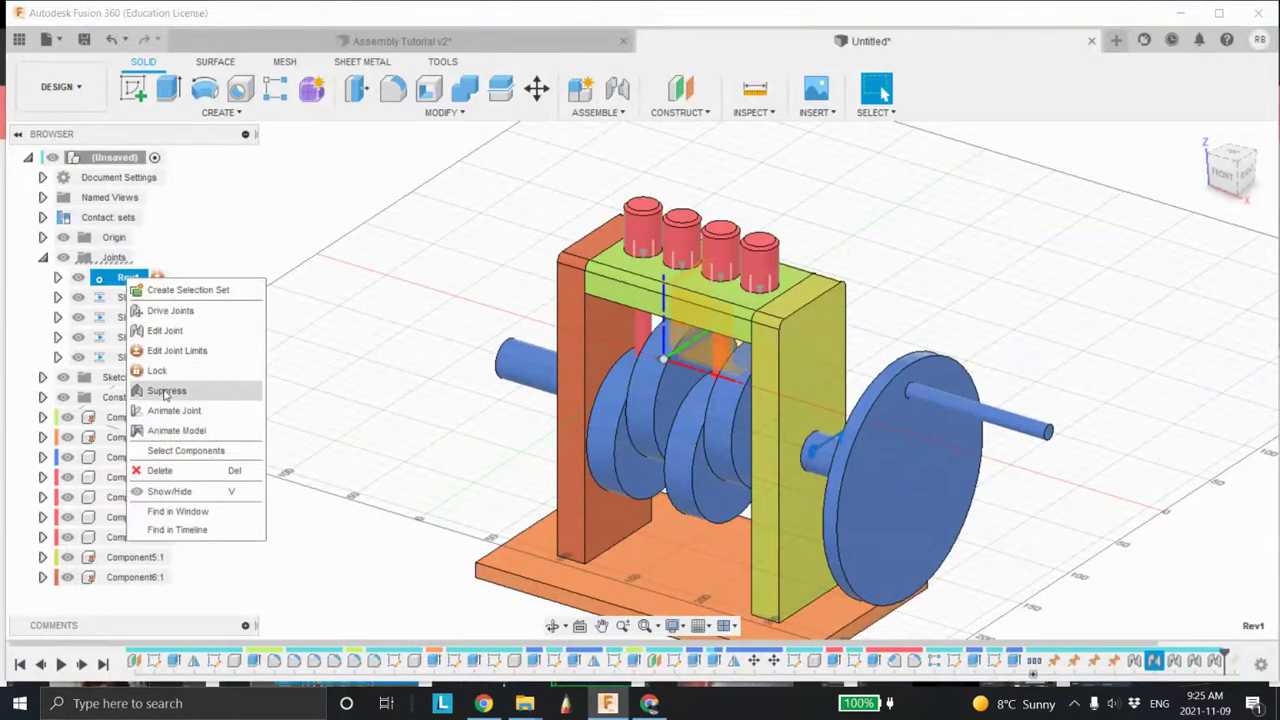
{"action": "left_click", "coordinate": [175, 310]}
{"action": "left_click_drag", "start_coordinate": [858, 420], "coordinate": [873, 478]}
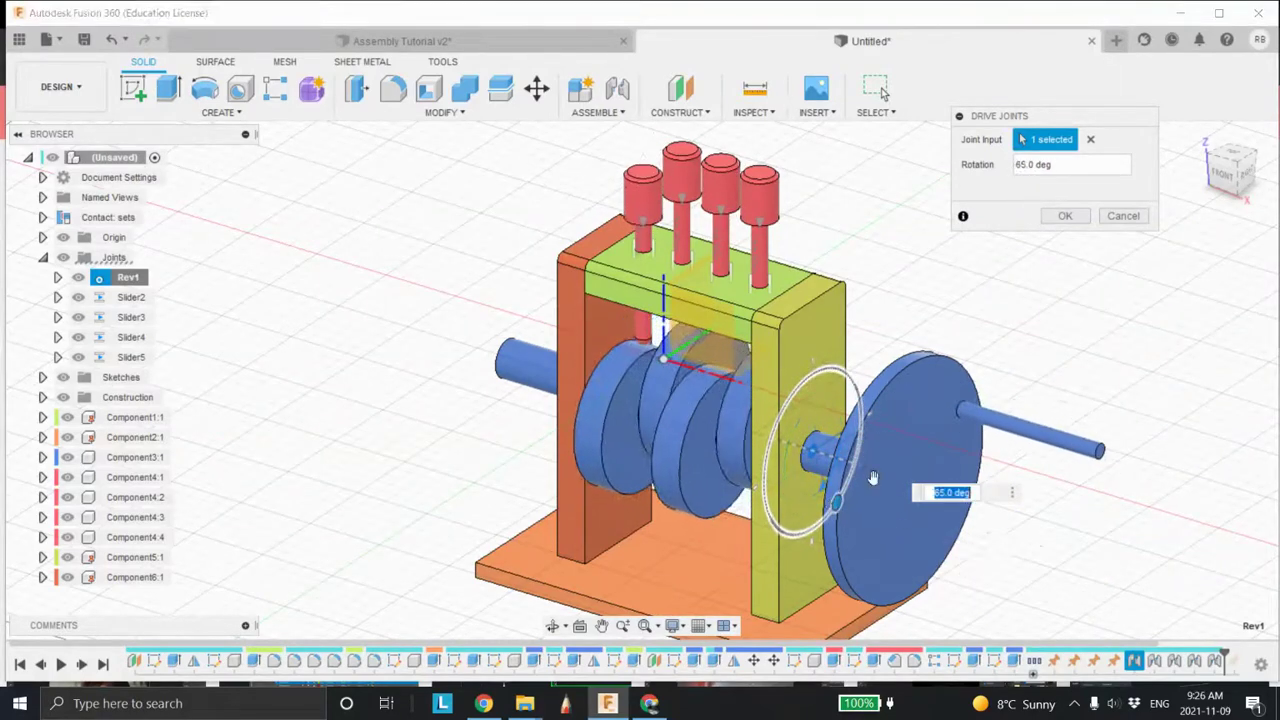
{"action": "left_click", "coordinate": [1110, 219]}
Enable a rest position in the joint limits of Slider3, the second plunger's joint, and apply it.
{"action": "middle_click_drag", "start_coordinate": [778, 347], "coordinate": [744, 322]}
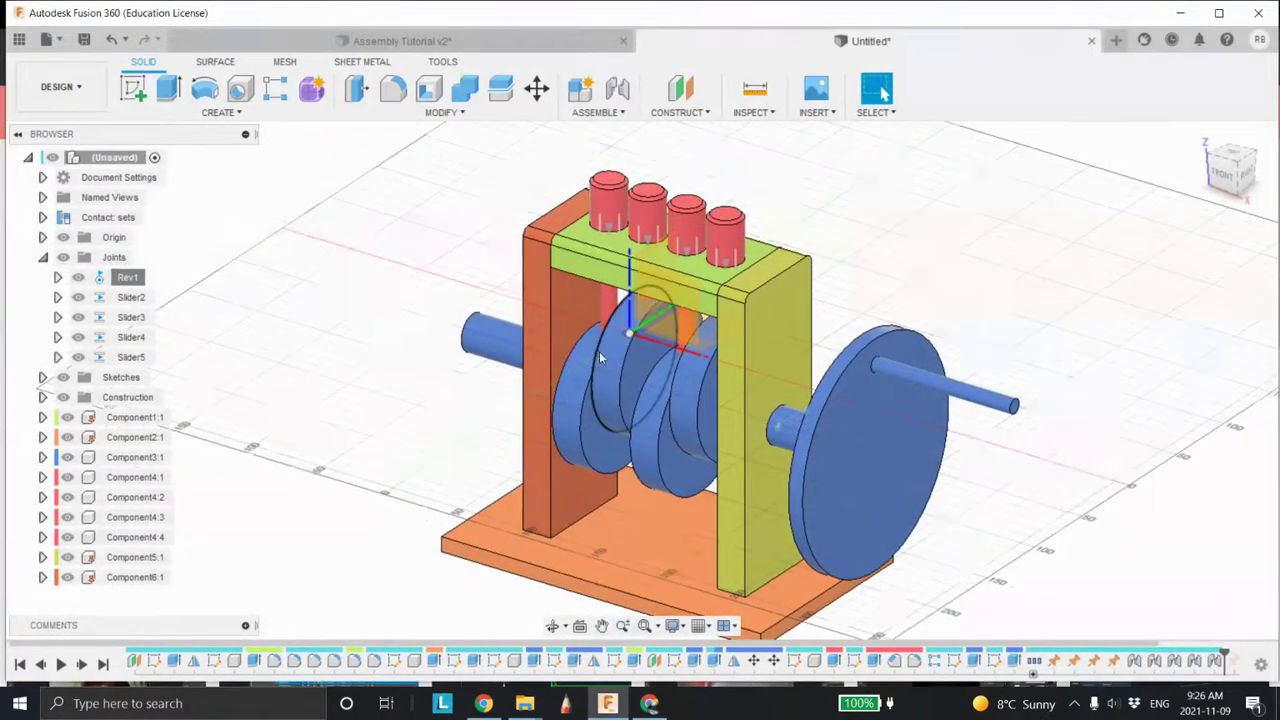
{"action": "scroll", "coordinate": [645, 370], "scroll_direction": "up", "scroll_amount": 4}
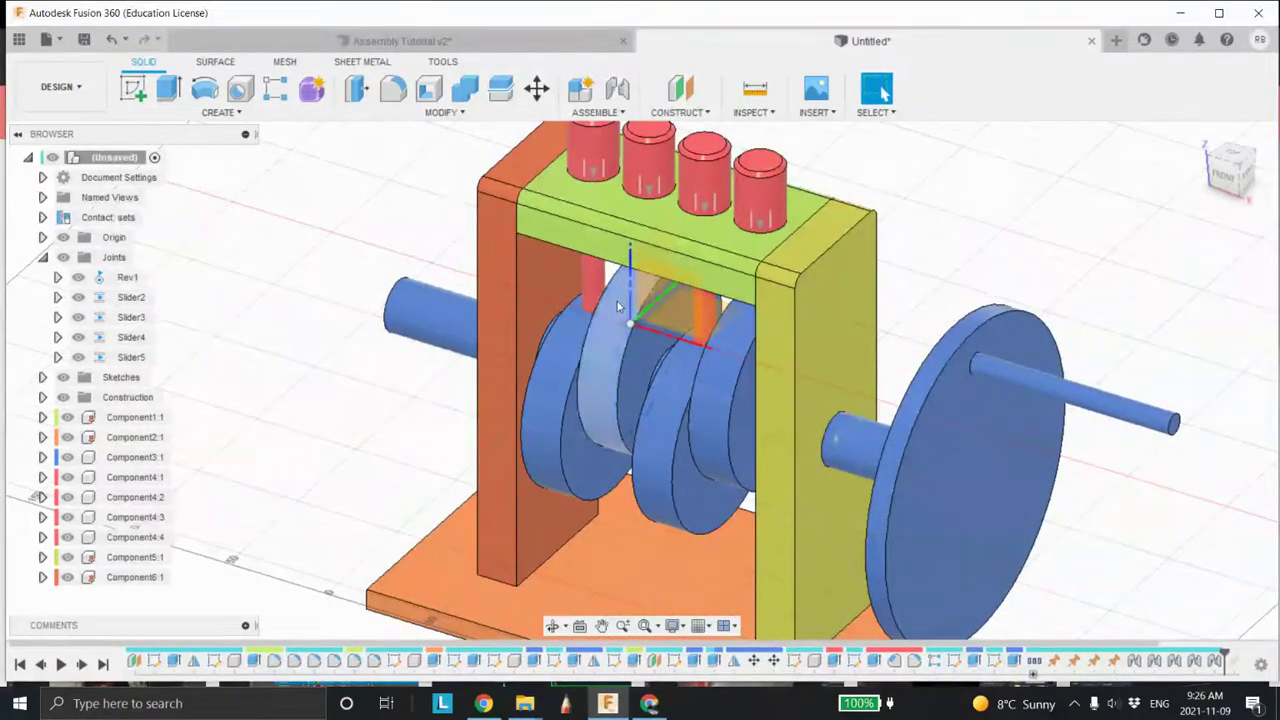
{"action": "scroll", "coordinate": [605, 293], "scroll_direction": "up", "scroll_amount": 1}
{"action": "scroll", "coordinate": [636, 300], "scroll_direction": "down", "scroll_amount": 1}
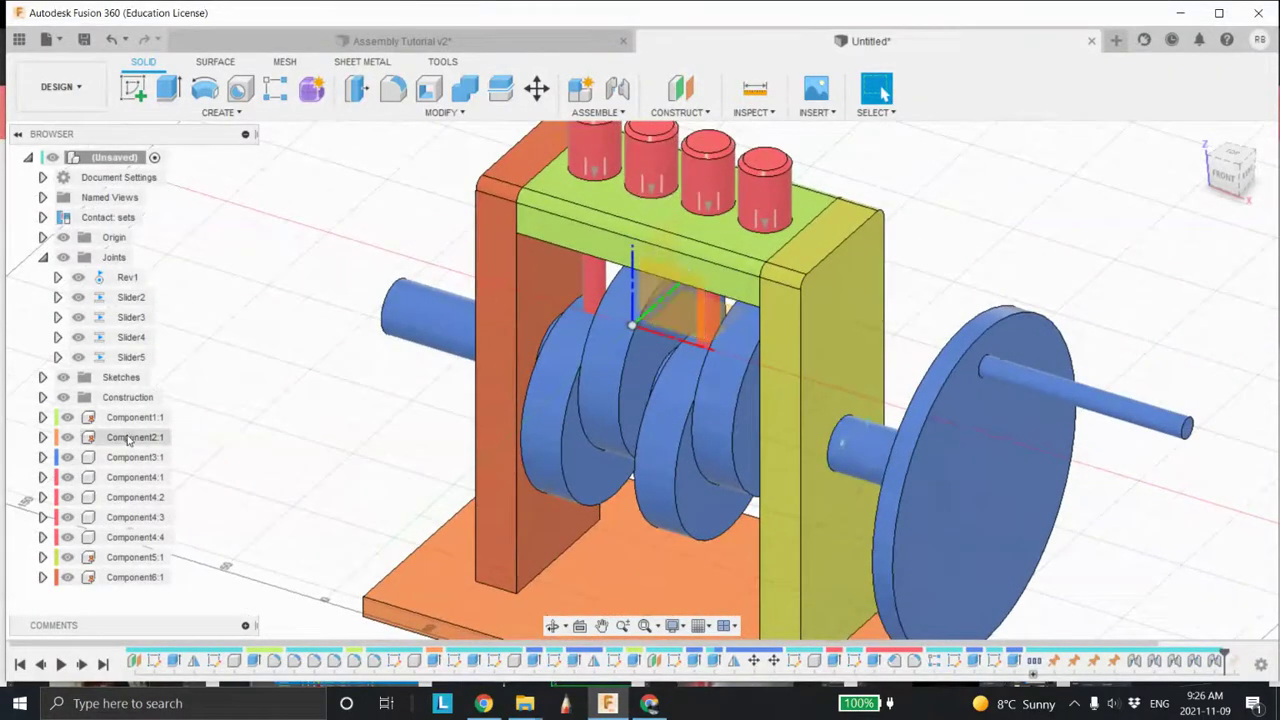
{"action": "left_click", "coordinate": [130, 298]}
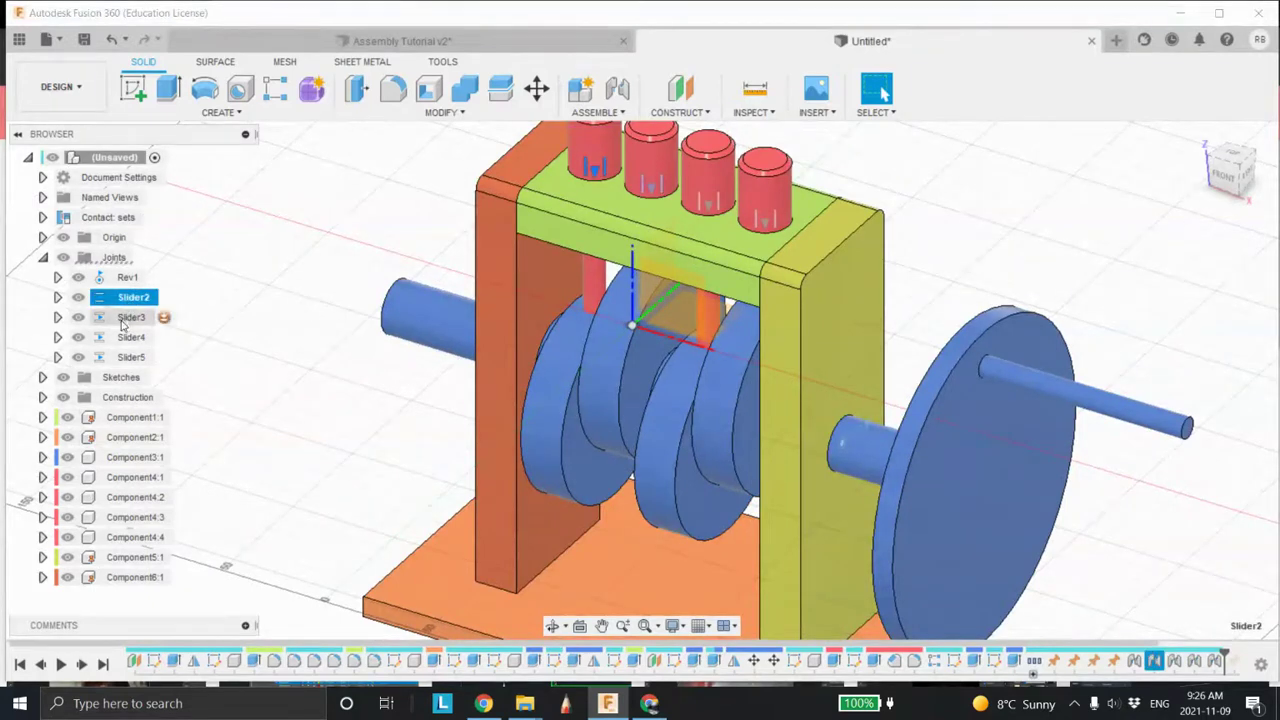
{"action": "left_click", "coordinate": [124, 319]}
{"action": "right_click", "coordinate": [124, 320]}
{"action": "left_click", "coordinate": [160, 402]}
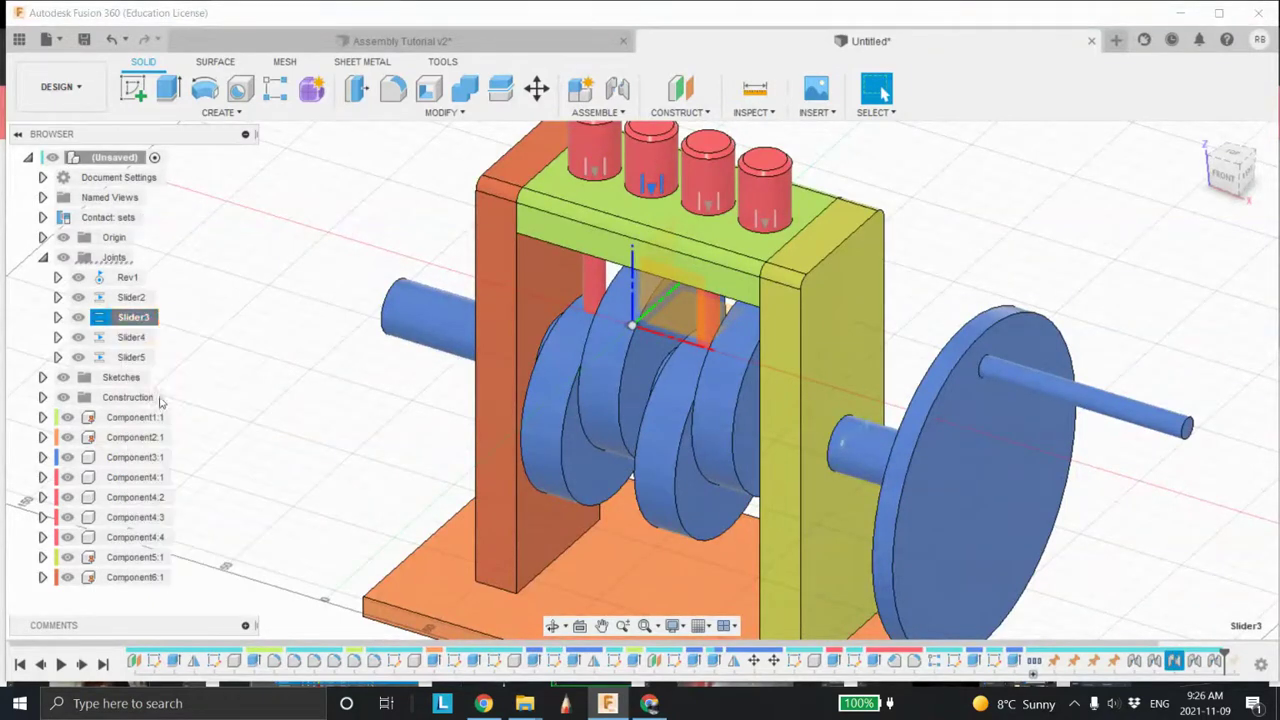
{"action": "left_click", "coordinate": [1018, 215]}
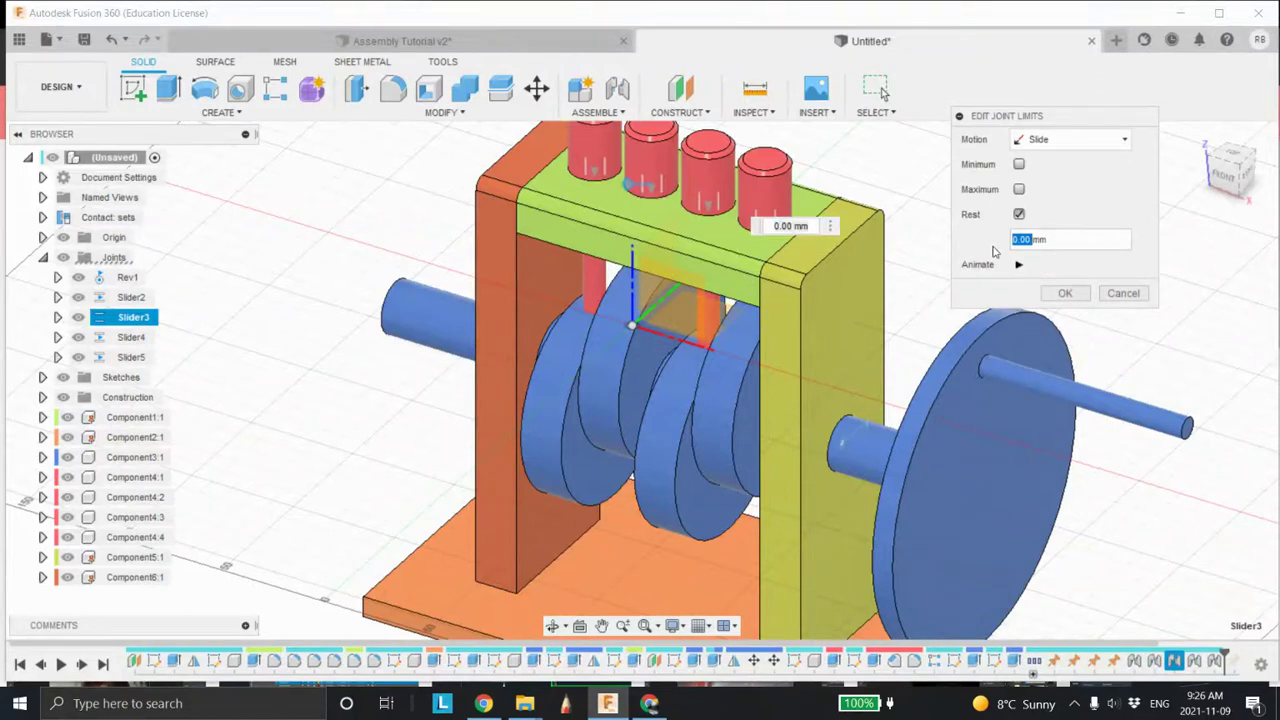
{"action": "key", "text": "Return"}
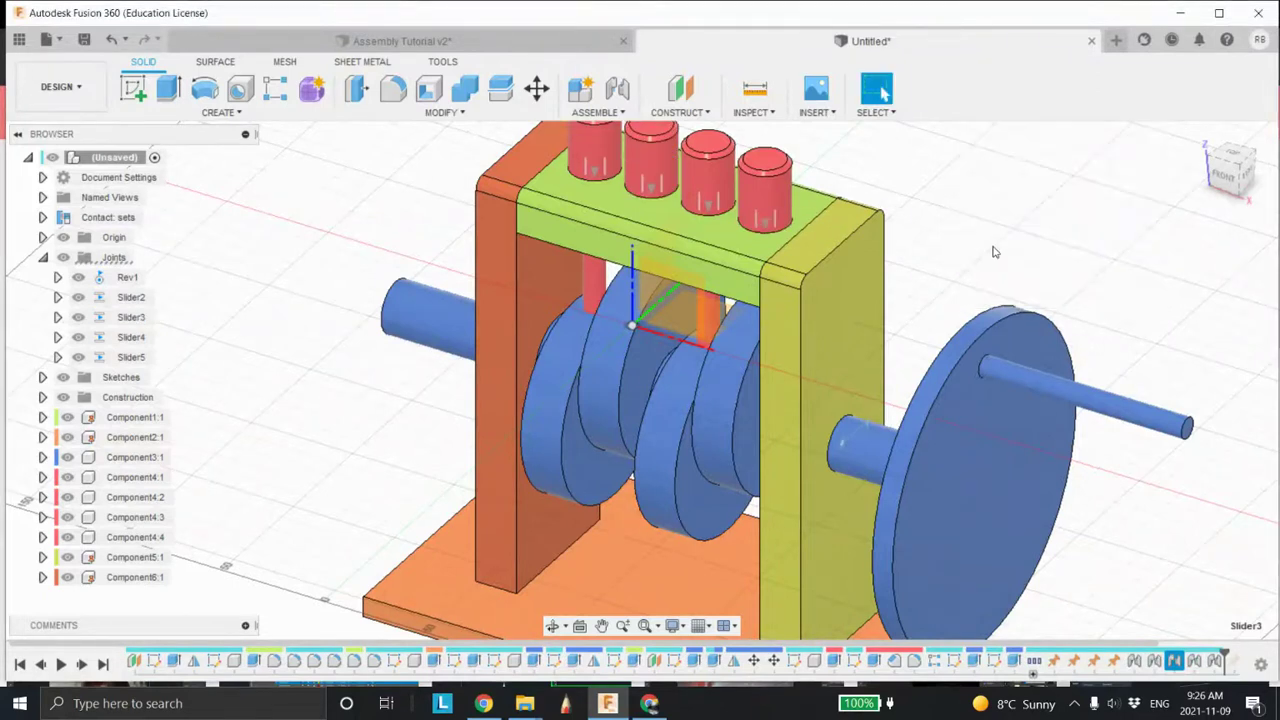
Enable a rest position of -10 mm in the joint limits of Slider4, the third plunger's joint.
{"action": "right_click", "coordinate": [131, 338]}
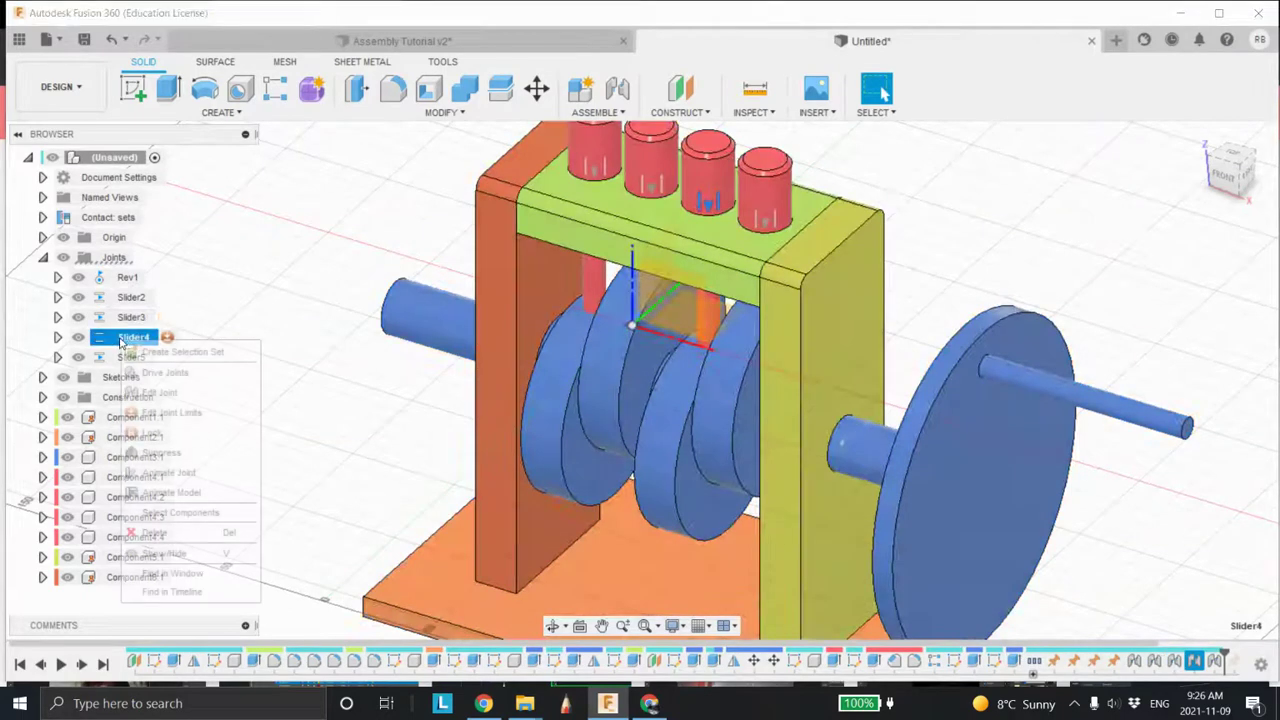
{"action": "left_click", "coordinate": [165, 412]}
{"action": "left_click", "coordinate": [1018, 215]}
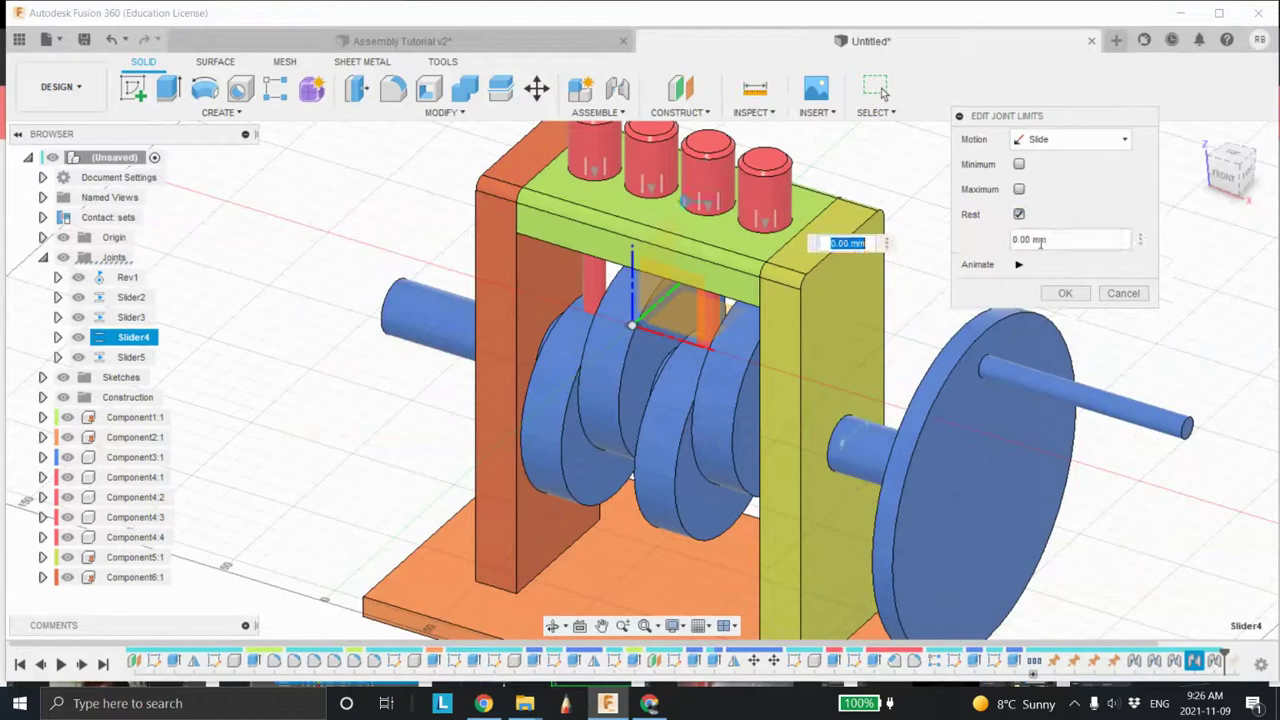
{"action": "type", "text": "-10"}
{"action": "key", "text": "Return"}
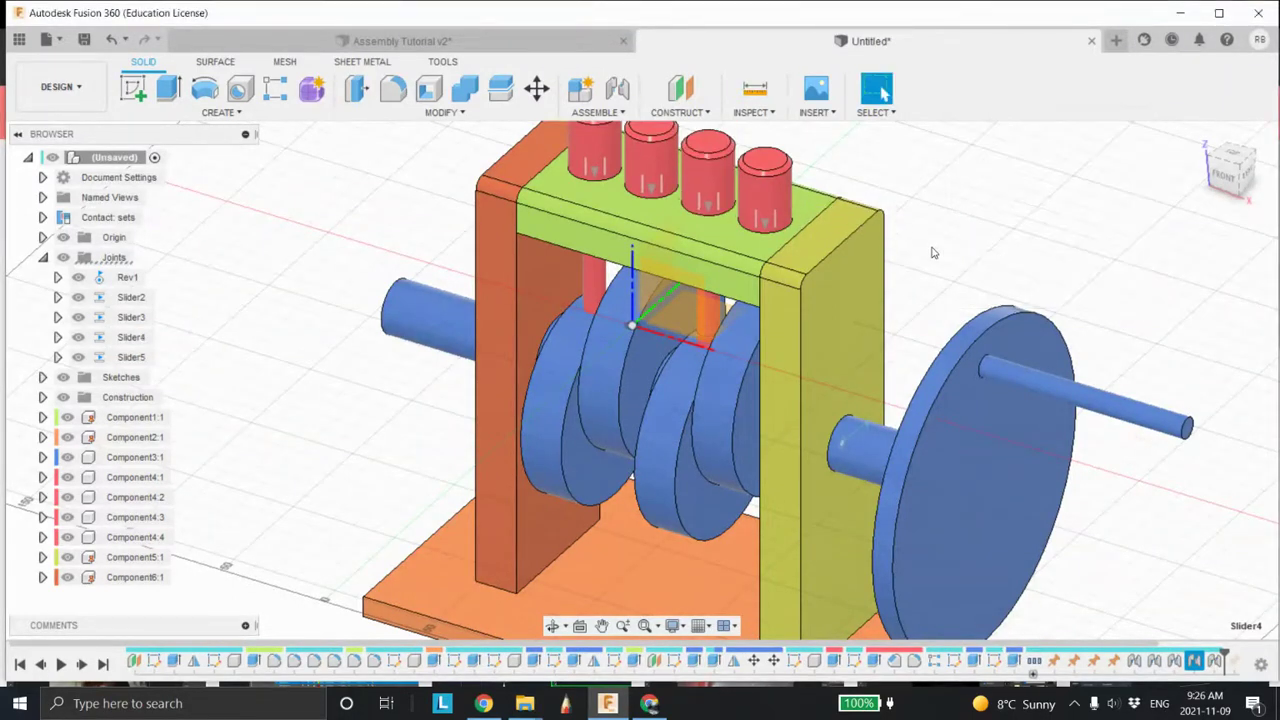
Enable a rest position of -15 mm in the joint limits of Slider5, the fourth plunger's joint.
{"action": "right_click", "coordinate": [122, 358]}
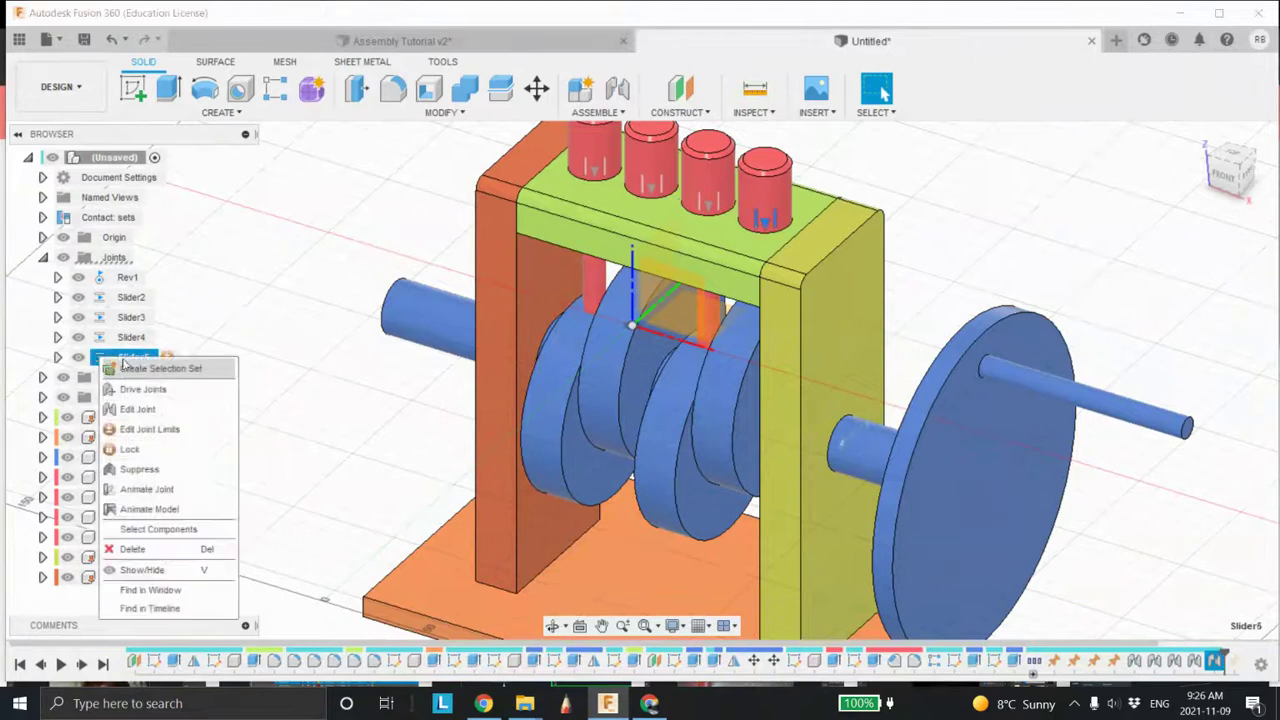
{"action": "left_click", "coordinate": [140, 430]}
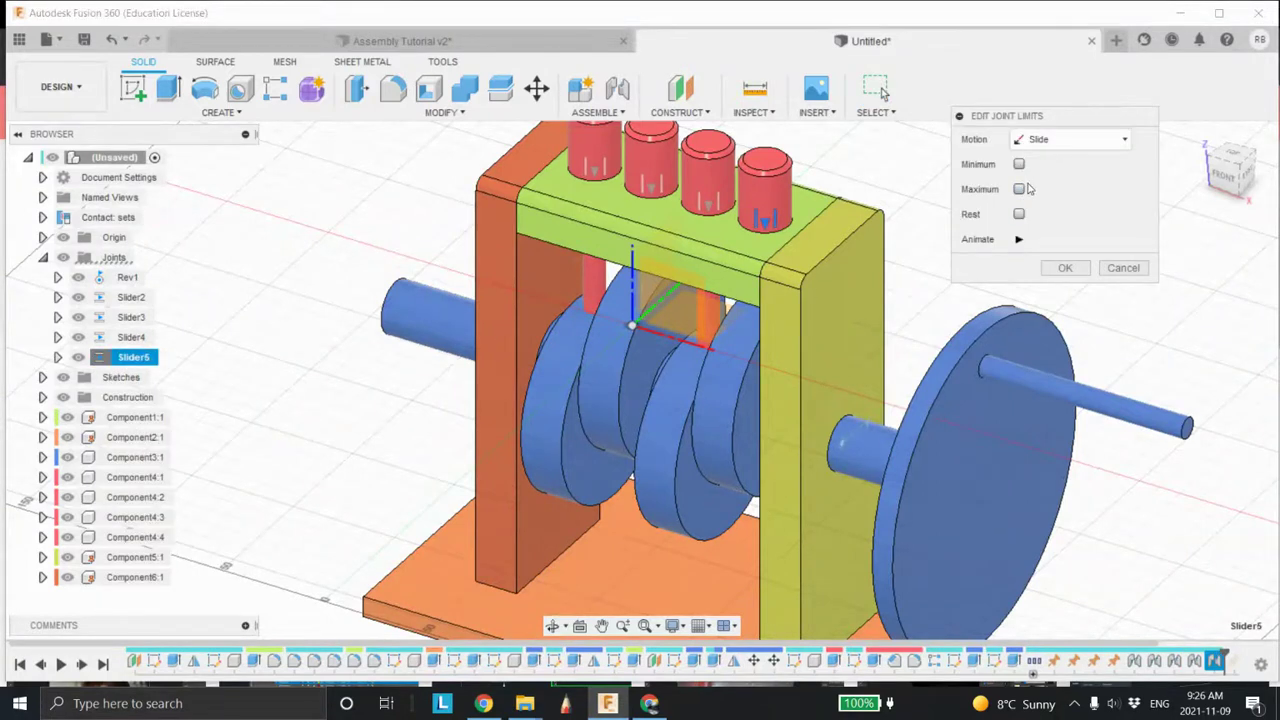
{"action": "left_click", "coordinate": [1019, 215]}
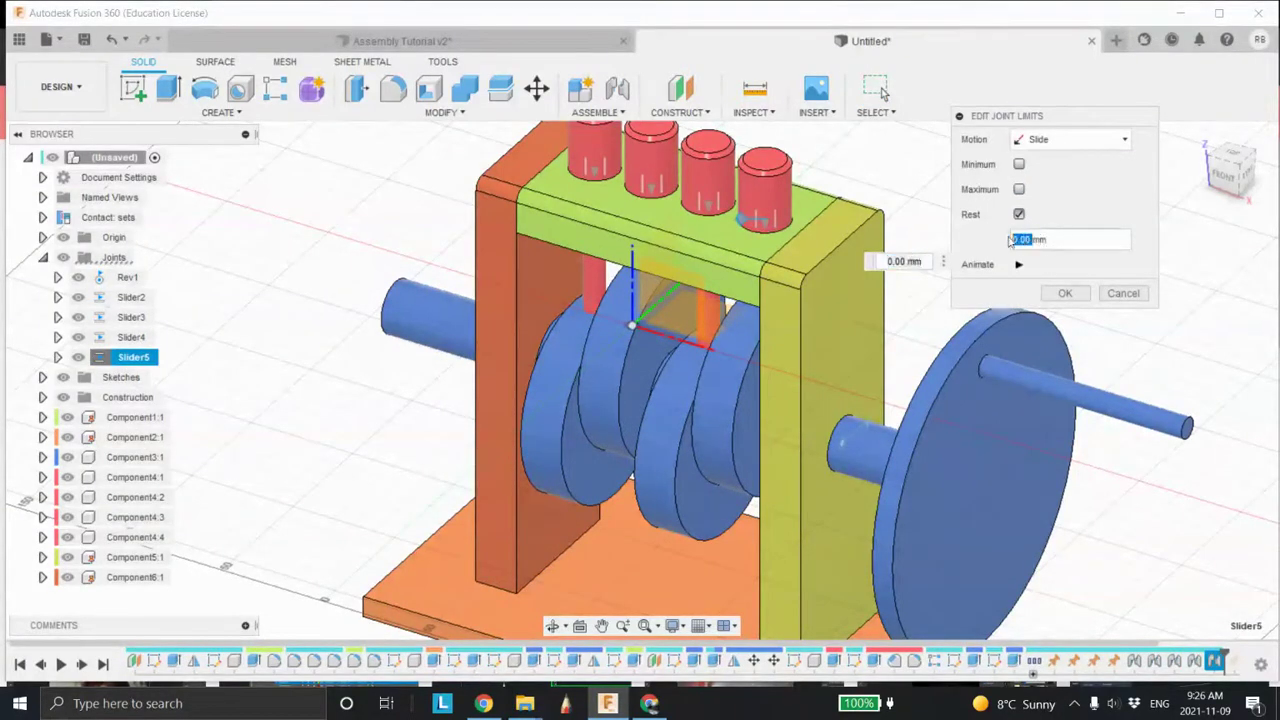
{"action": "type", "text": "-15"}
{"action": "key", "text": "Return"}
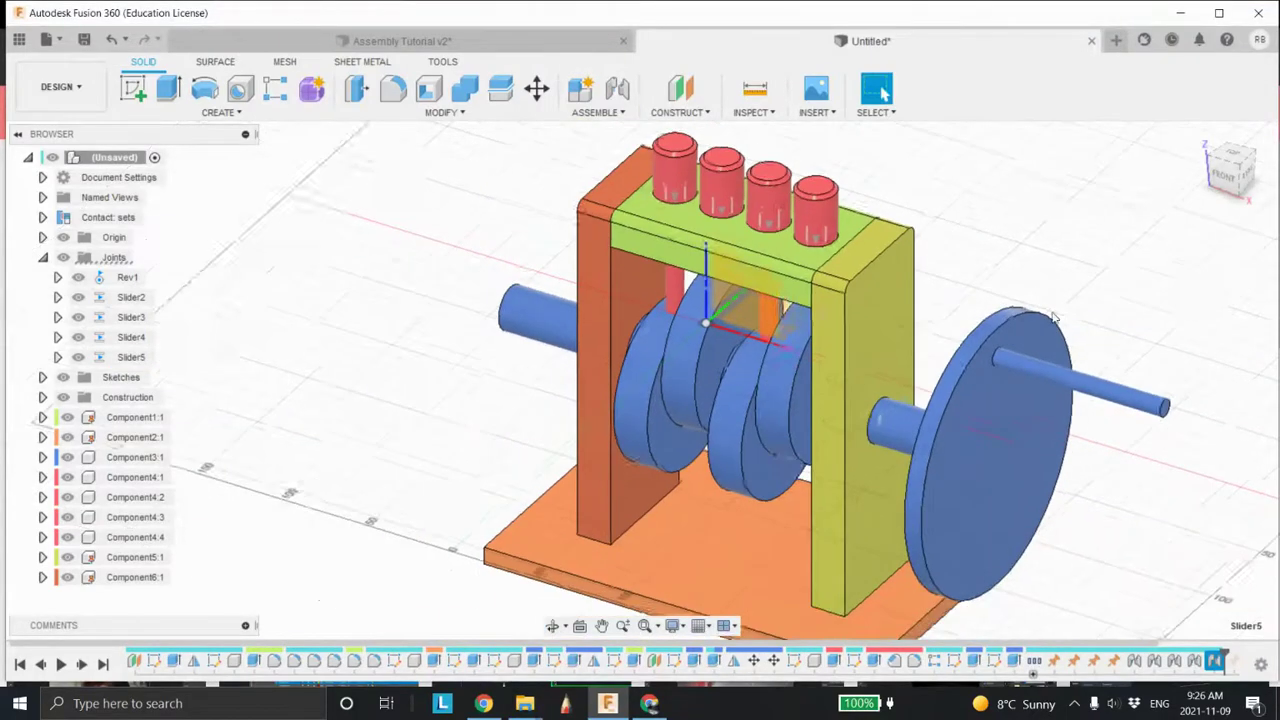
Animate the whole model from the Rev1 joint and examine the crankshaft and plunger motion from several angles.
{"action": "right_click", "coordinate": [123, 283]}
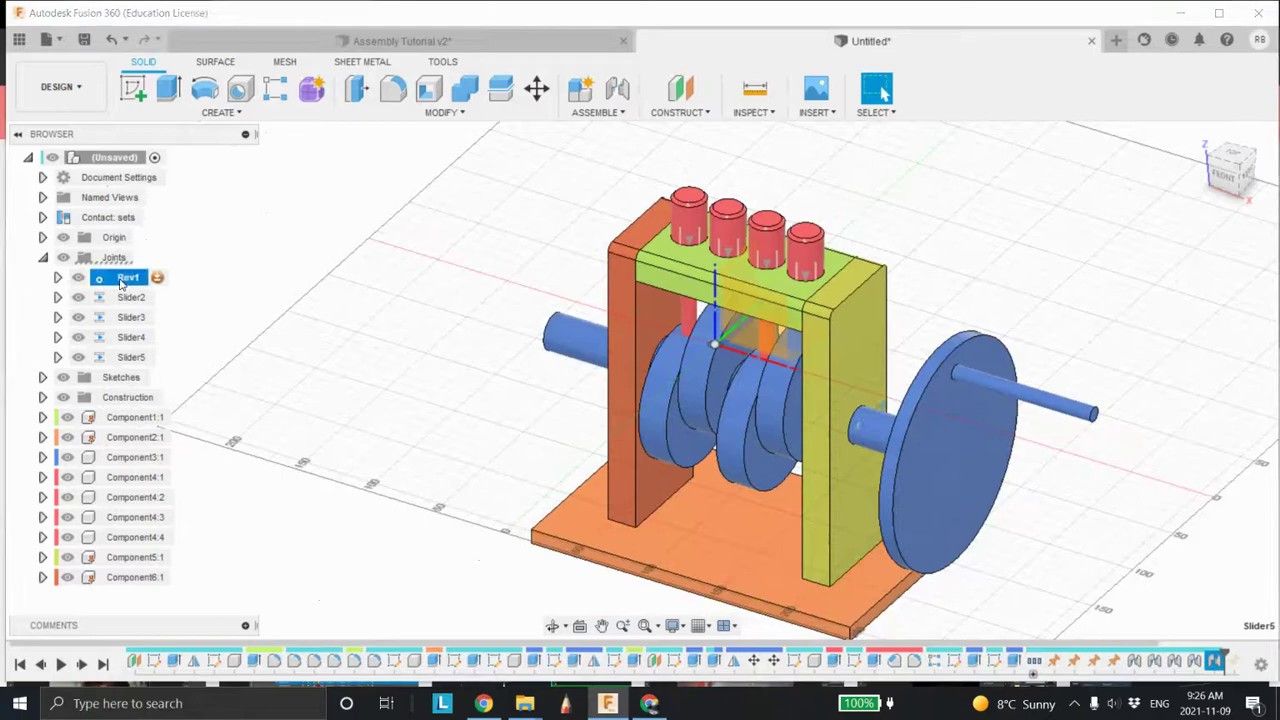
{"action": "left_click", "coordinate": [170, 433]}
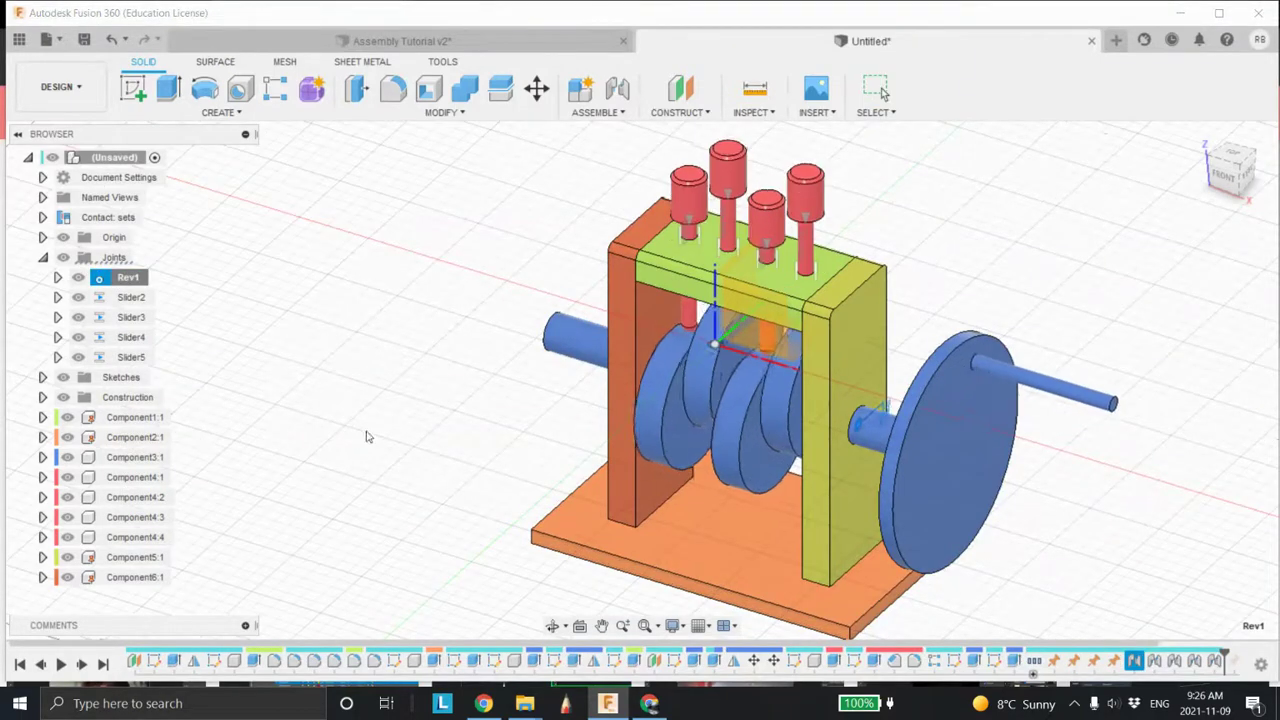
{"action": "middle_click_drag", "start_coordinate": [678, 441], "coordinate": [808, 380], "text": "shift"}
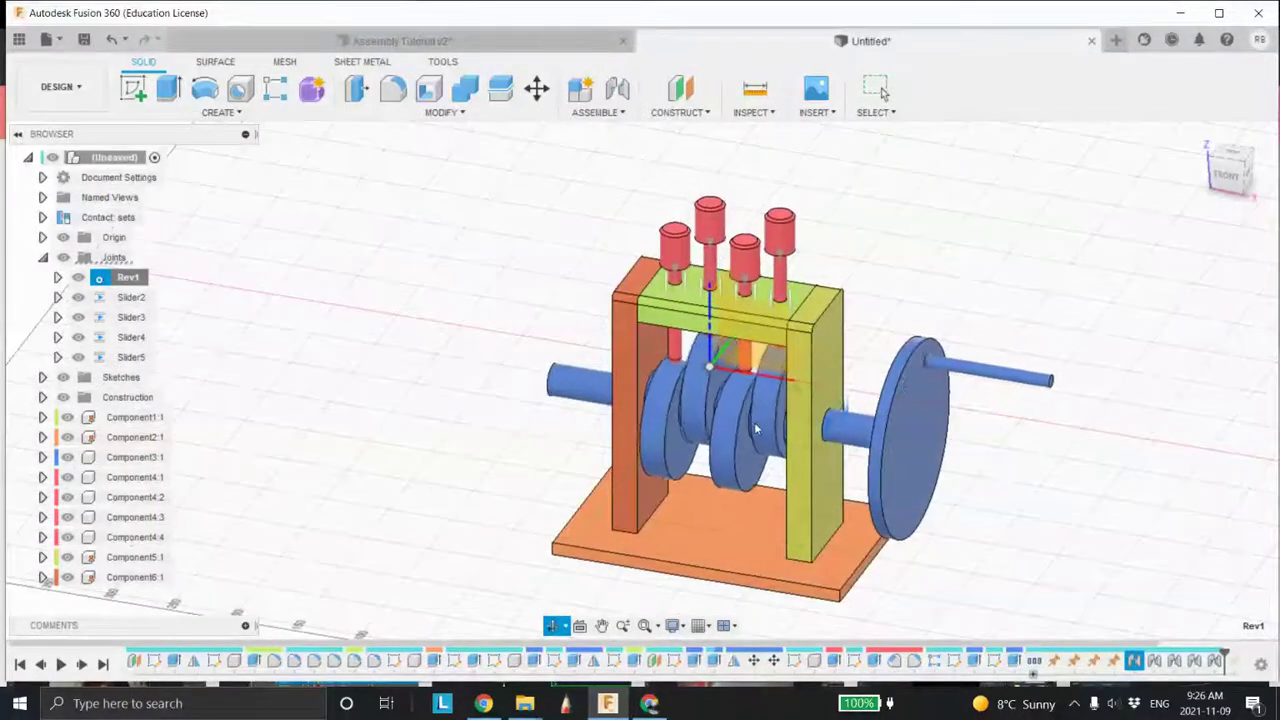
{"action": "middle_click_drag", "start_coordinate": [743, 351], "coordinate": [632, 379]}
{"action": "scroll", "coordinate": [652, 378], "scroll_direction": "up", "scroll_amount": 3}
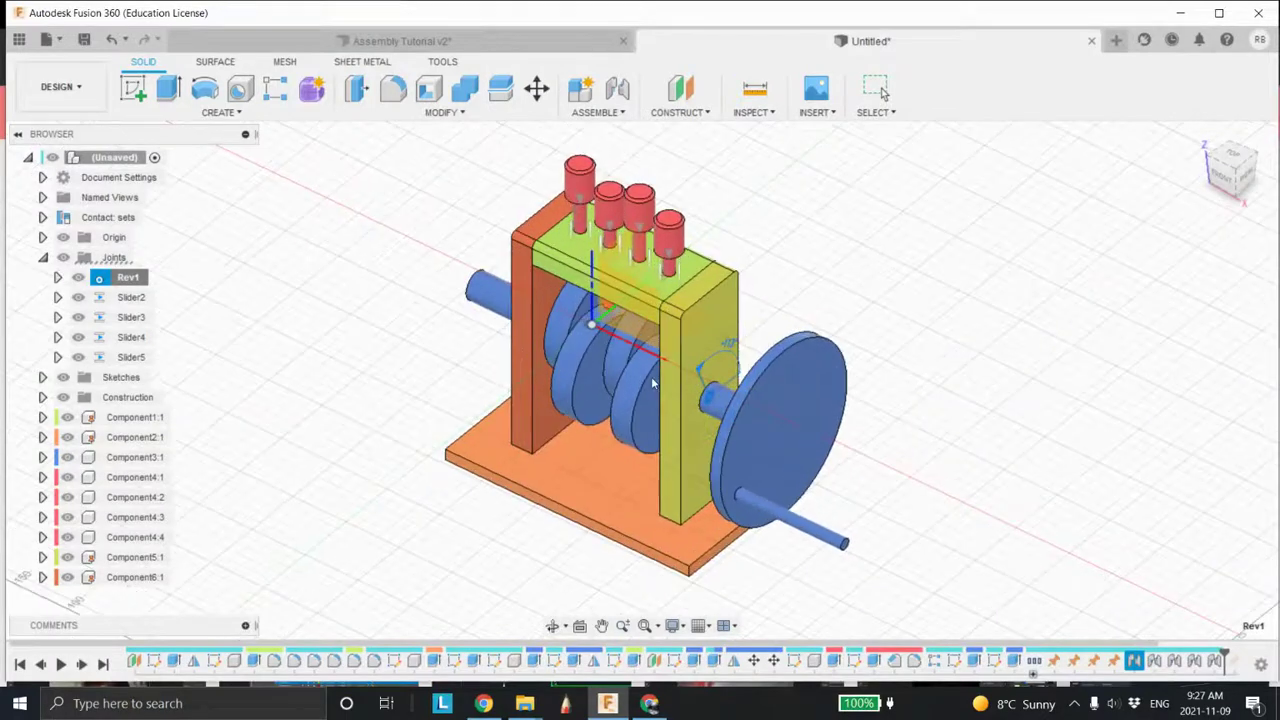
{"action": "scroll", "coordinate": [663, 364], "scroll_direction": "down", "scroll_amount": 1}
{"action": "middle_click_drag", "start_coordinate": [651, 362], "coordinate": [593, 345], "text": "shift"}
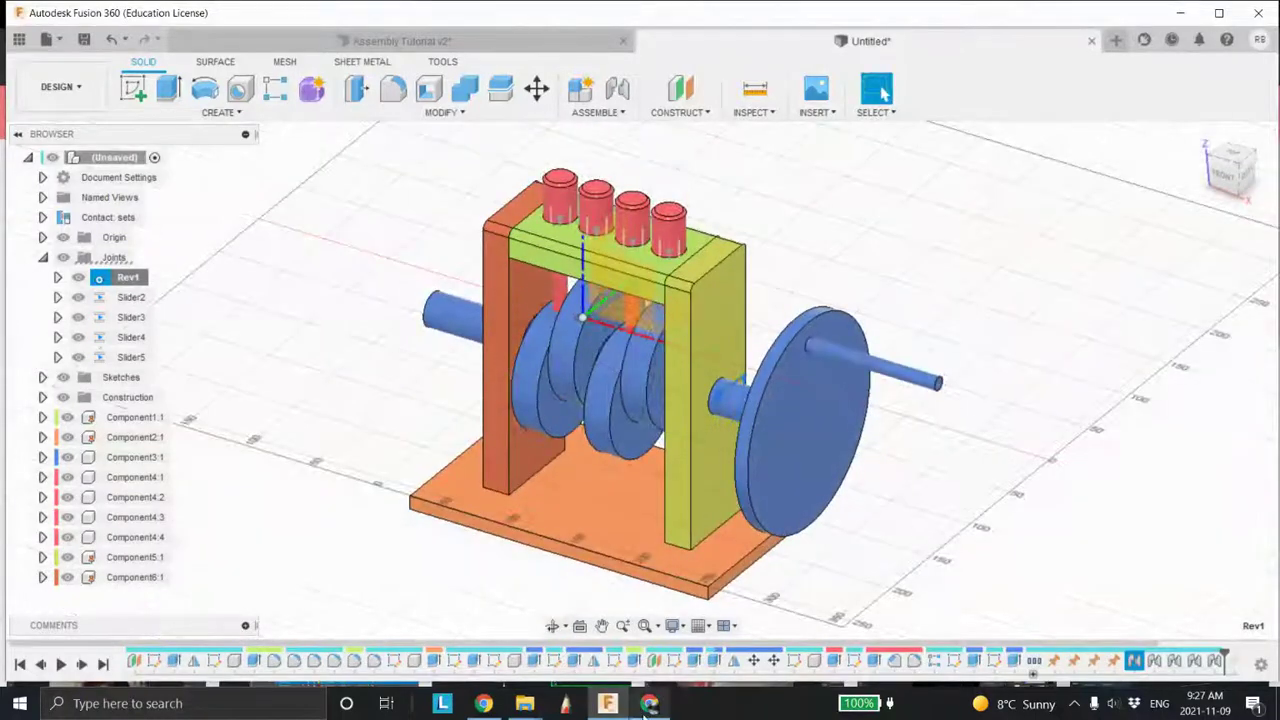